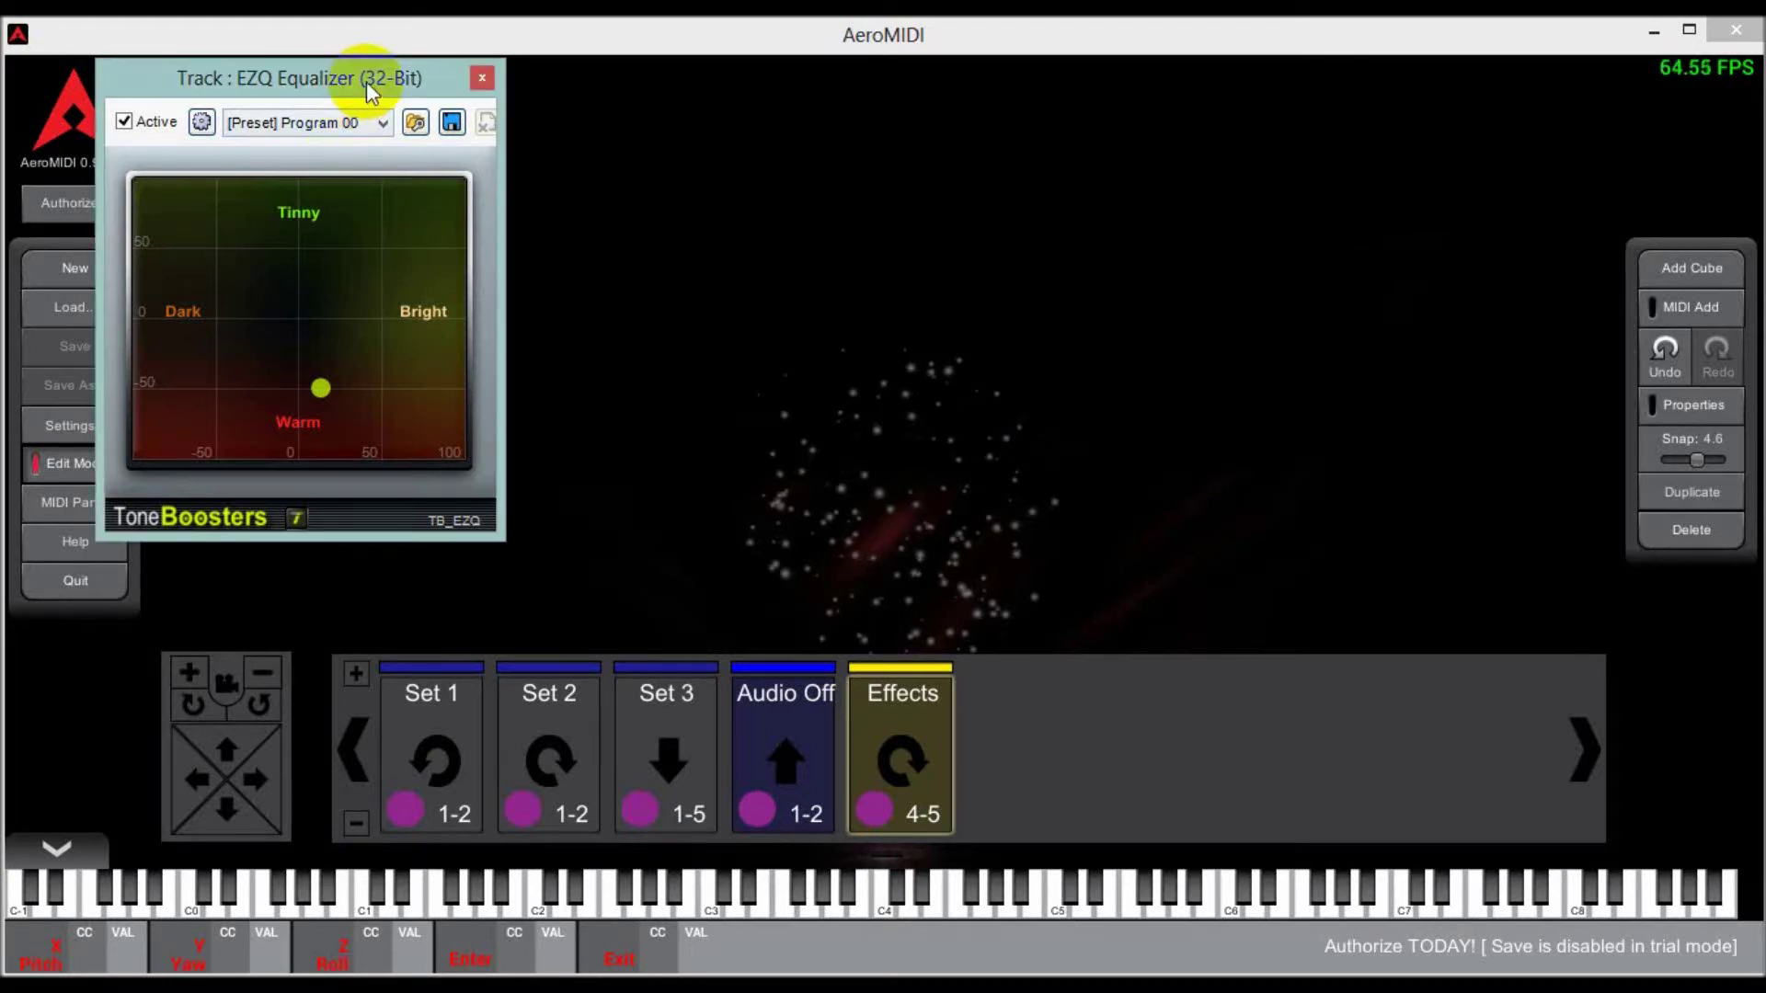
- Drag the EZQ Equalizer plugin window up and out of view
left_click_drag(366, 83, 366, 5)
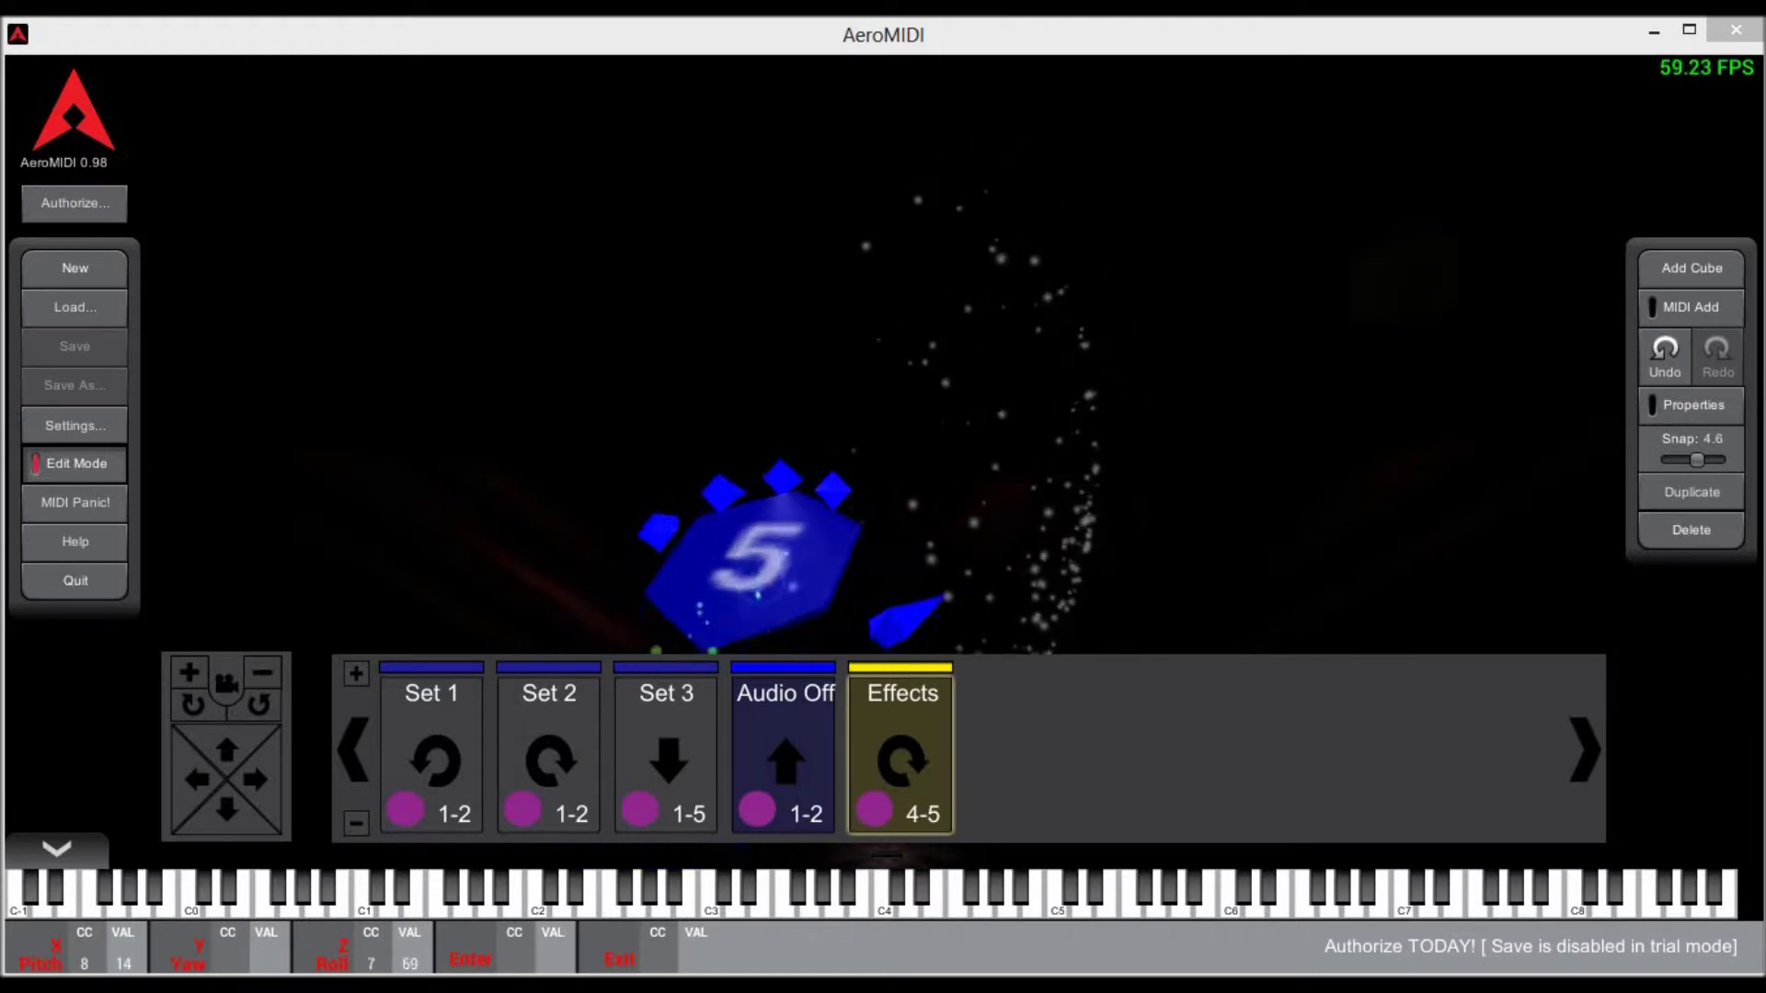
- Set the Trigger Hand for the Set 1 and Set 2 gestures to Left
double_click(904, 762)
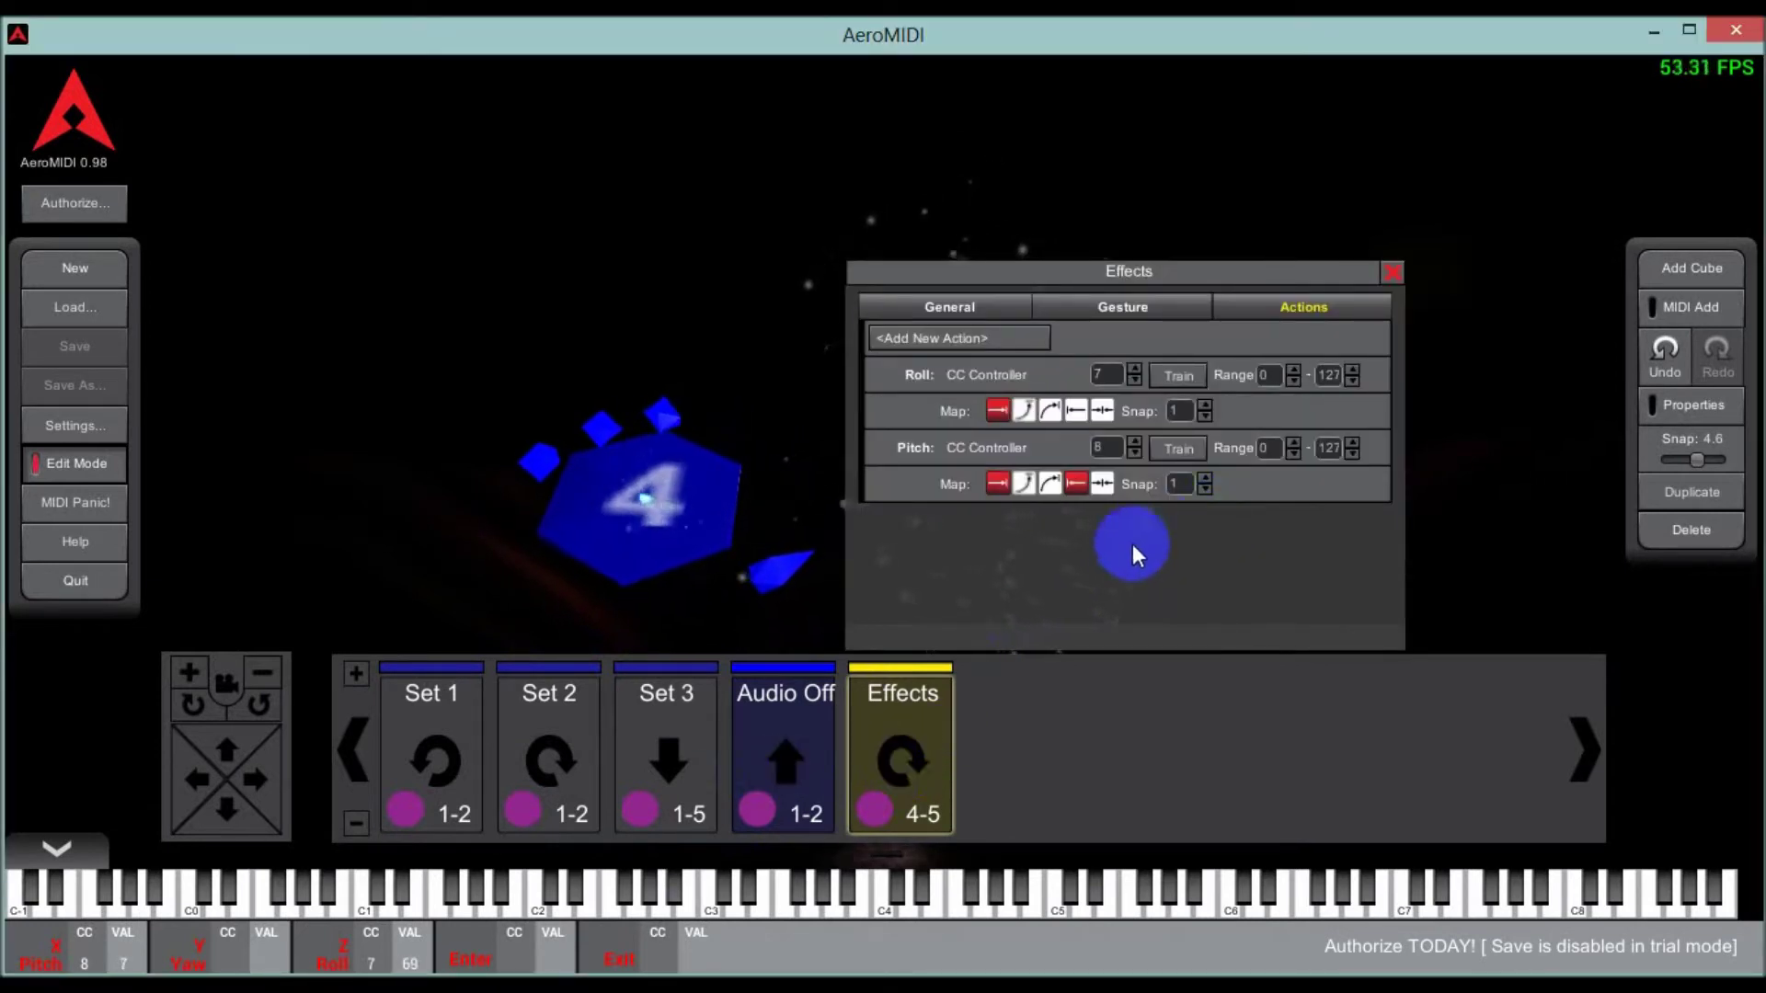
double_click(433, 735)
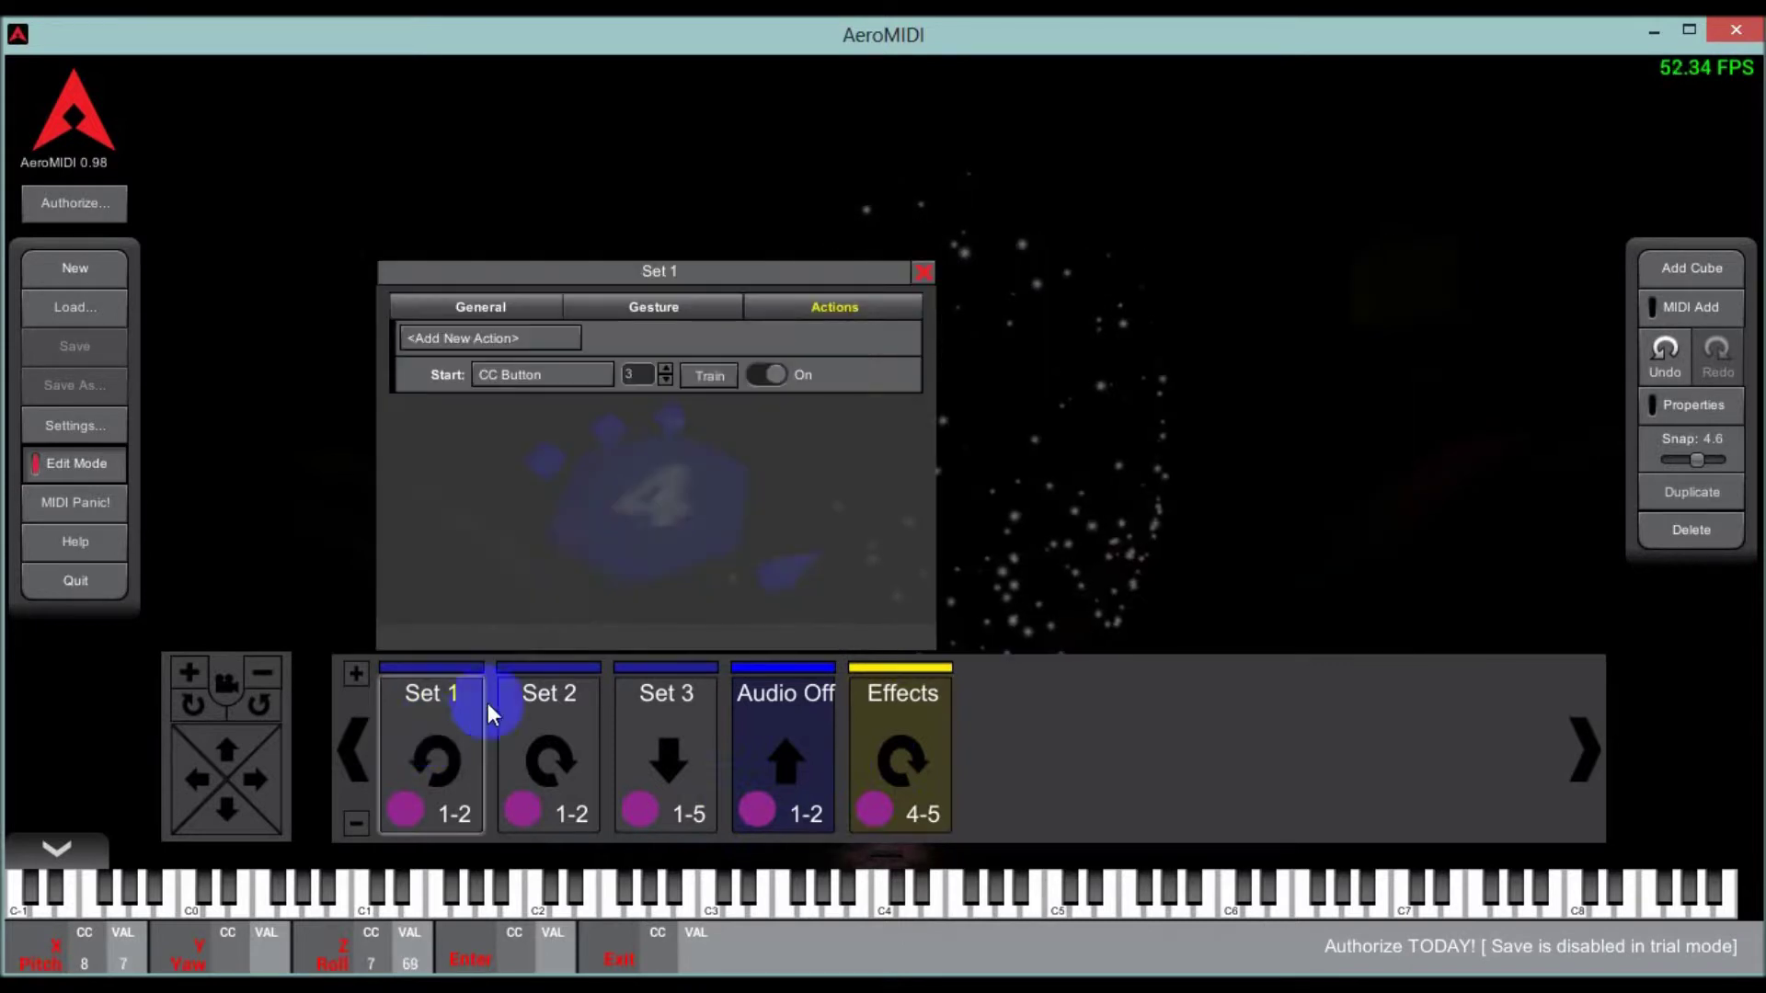
left_click(582, 314)
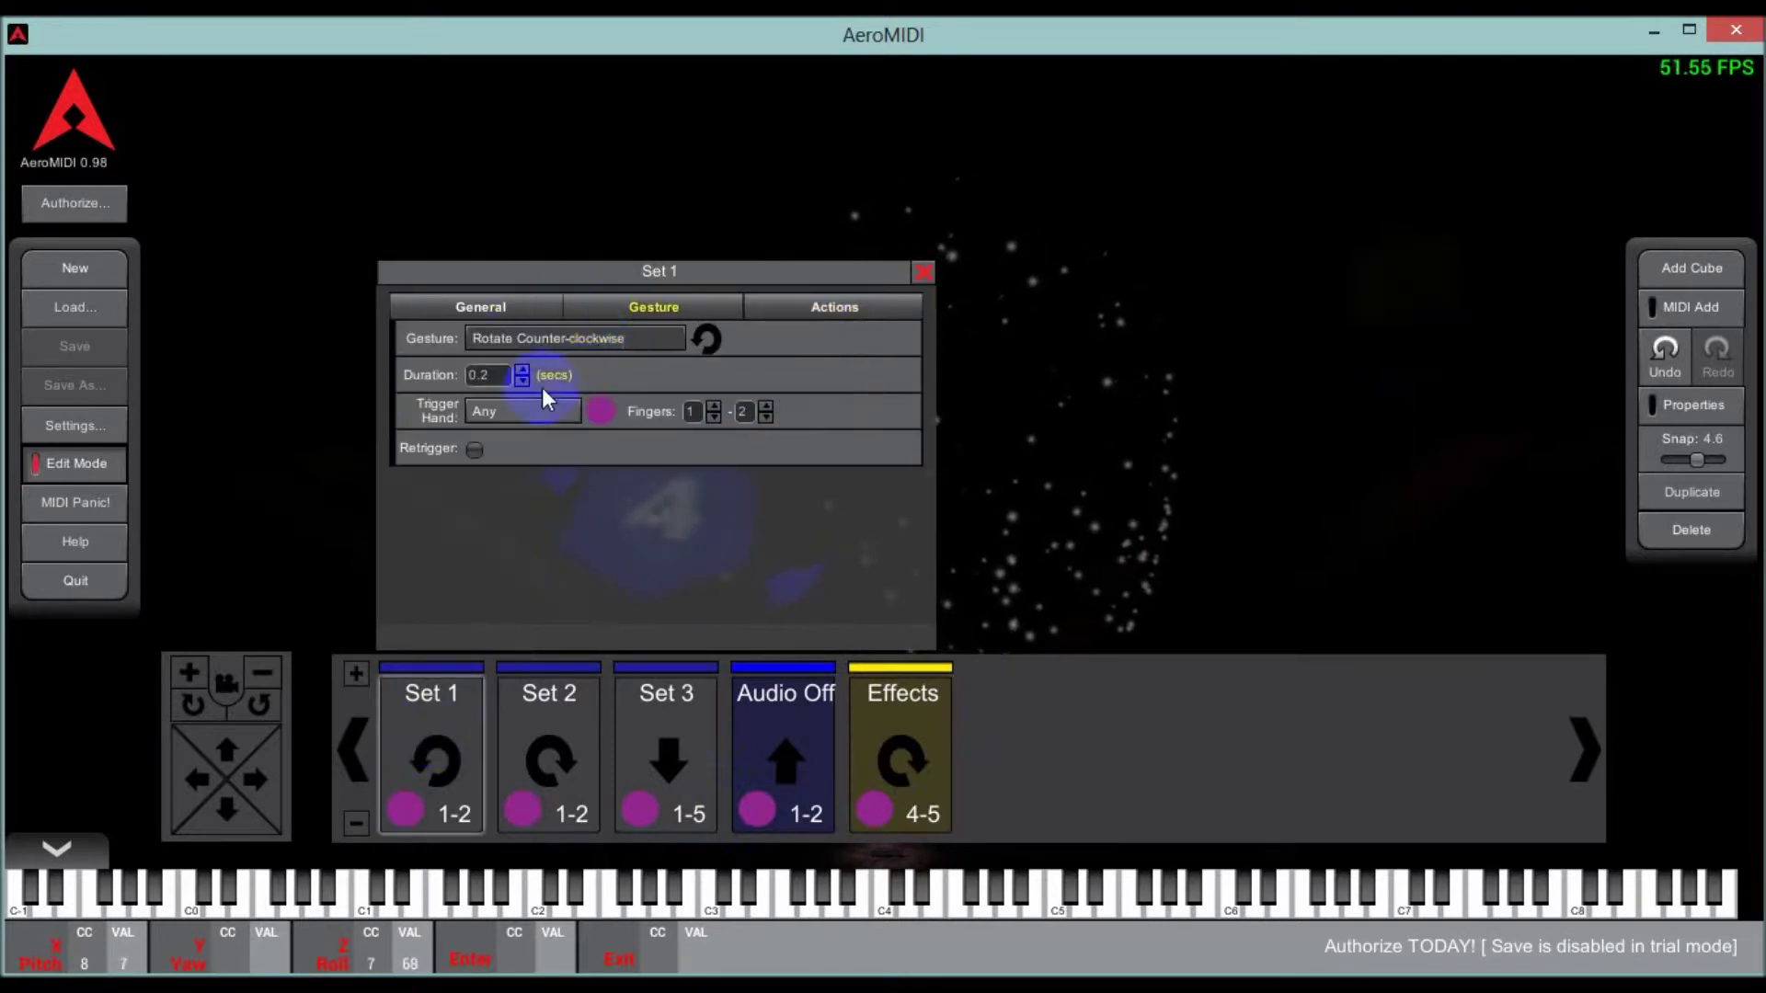
left_click(528, 406)
left_click(519, 458)
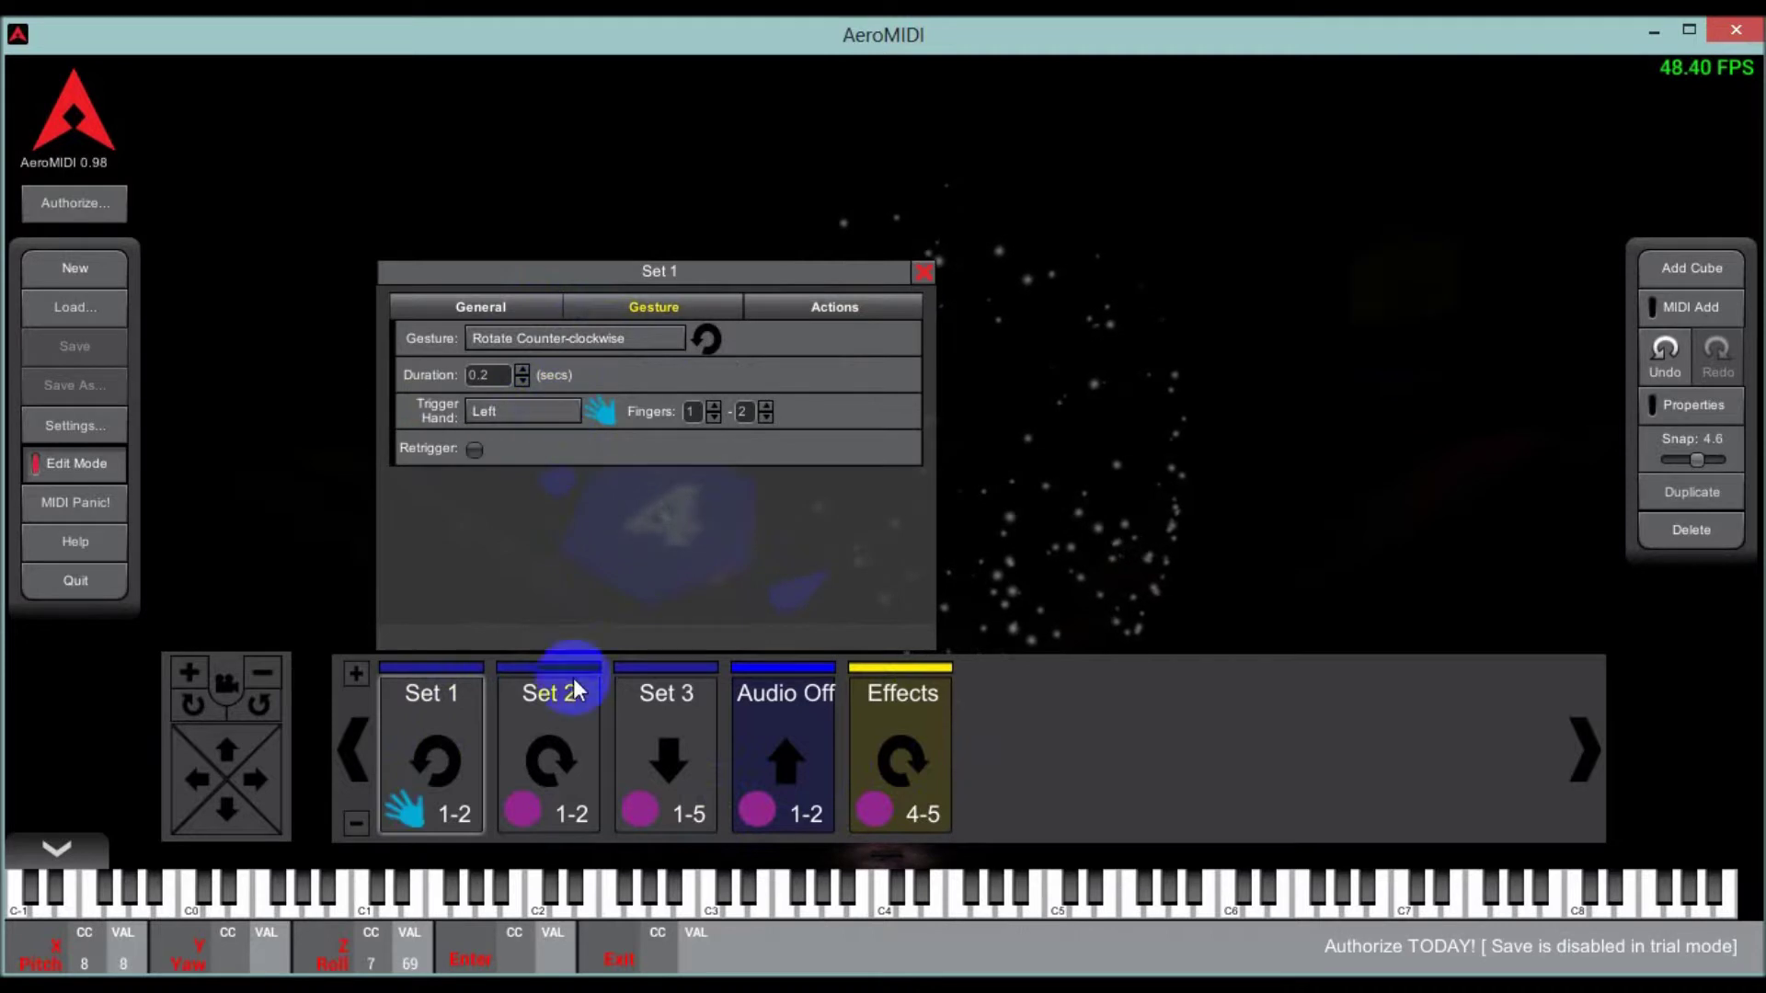
double_click(583, 699)
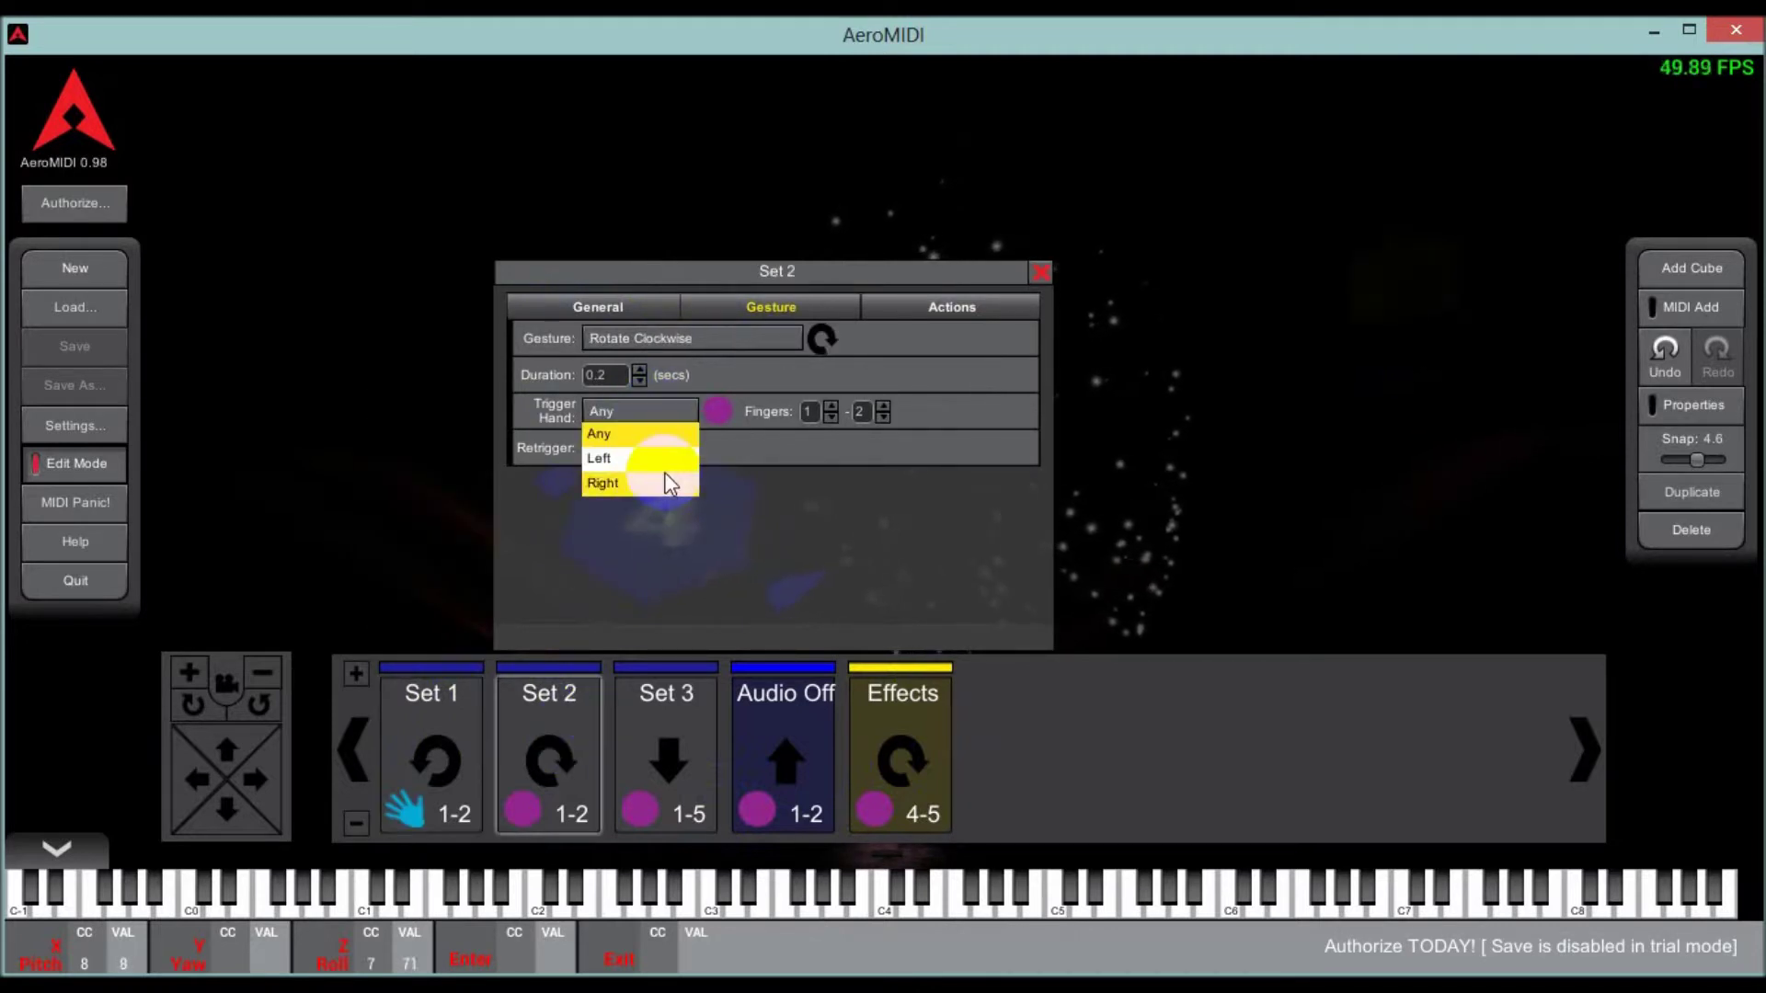
left_click(644, 458)
- Set the Trigger Hand for Set 3 and Audio Off to Left, then close the dialog
double_click(671, 764)
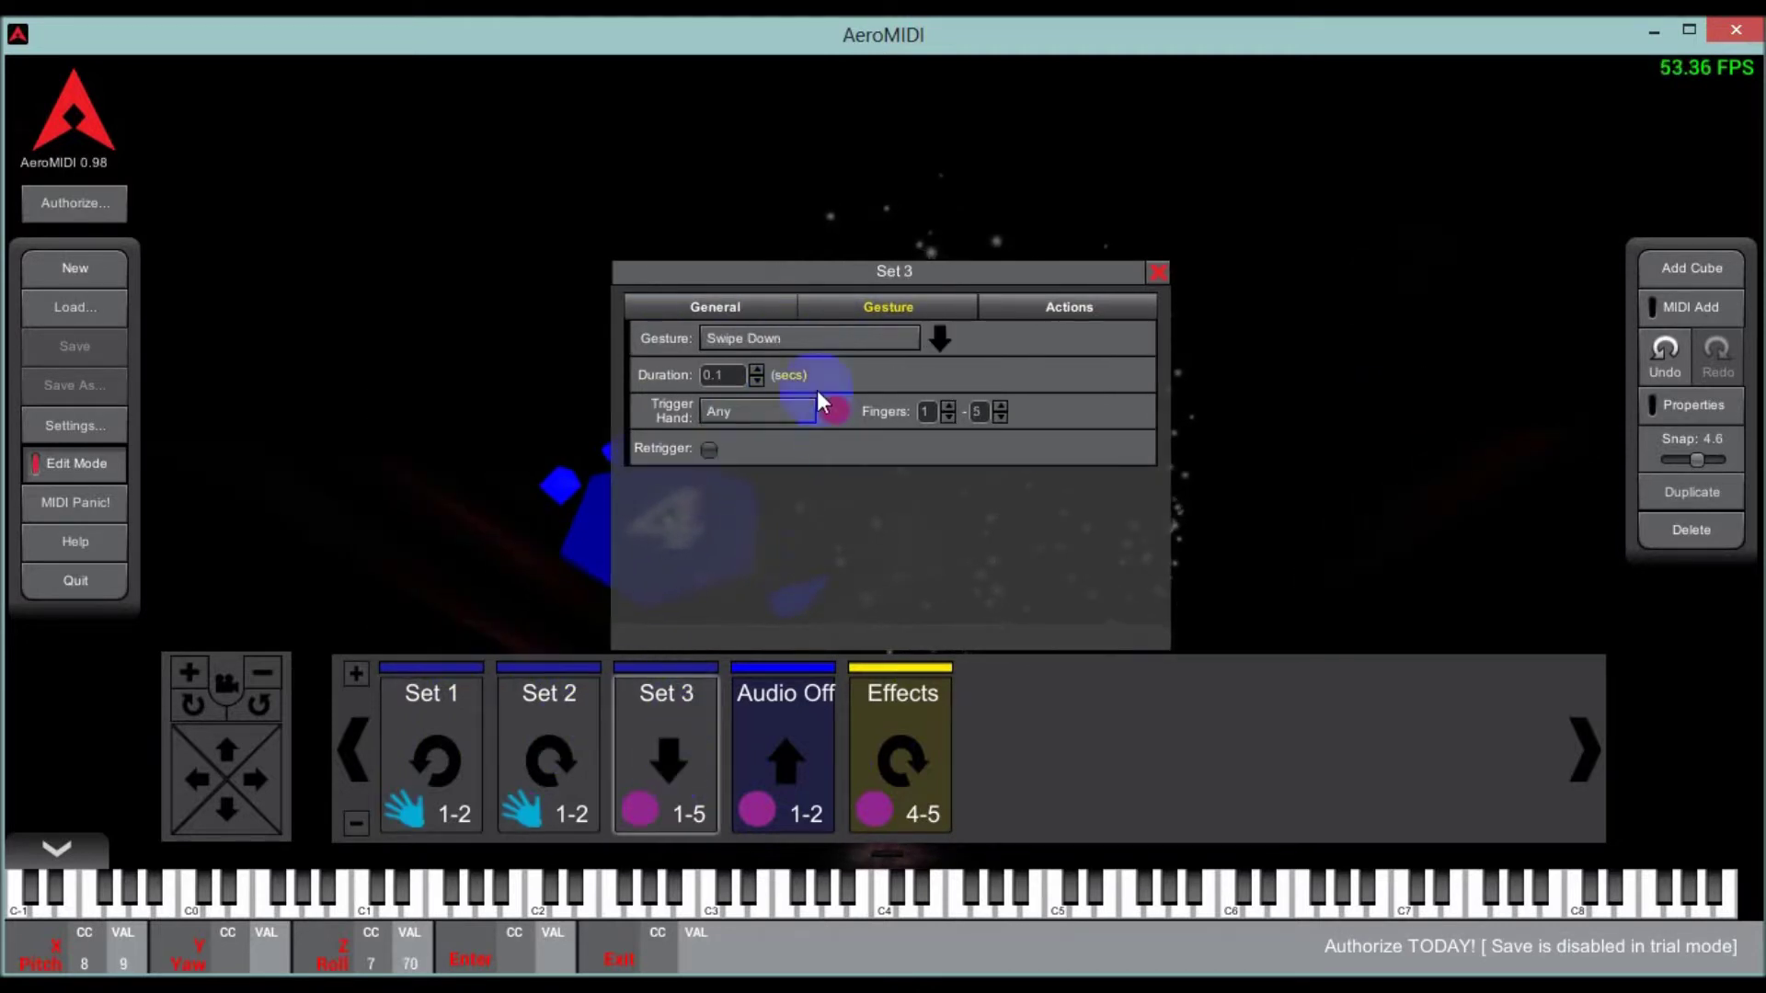
left_click(765, 412)
left_click(734, 462)
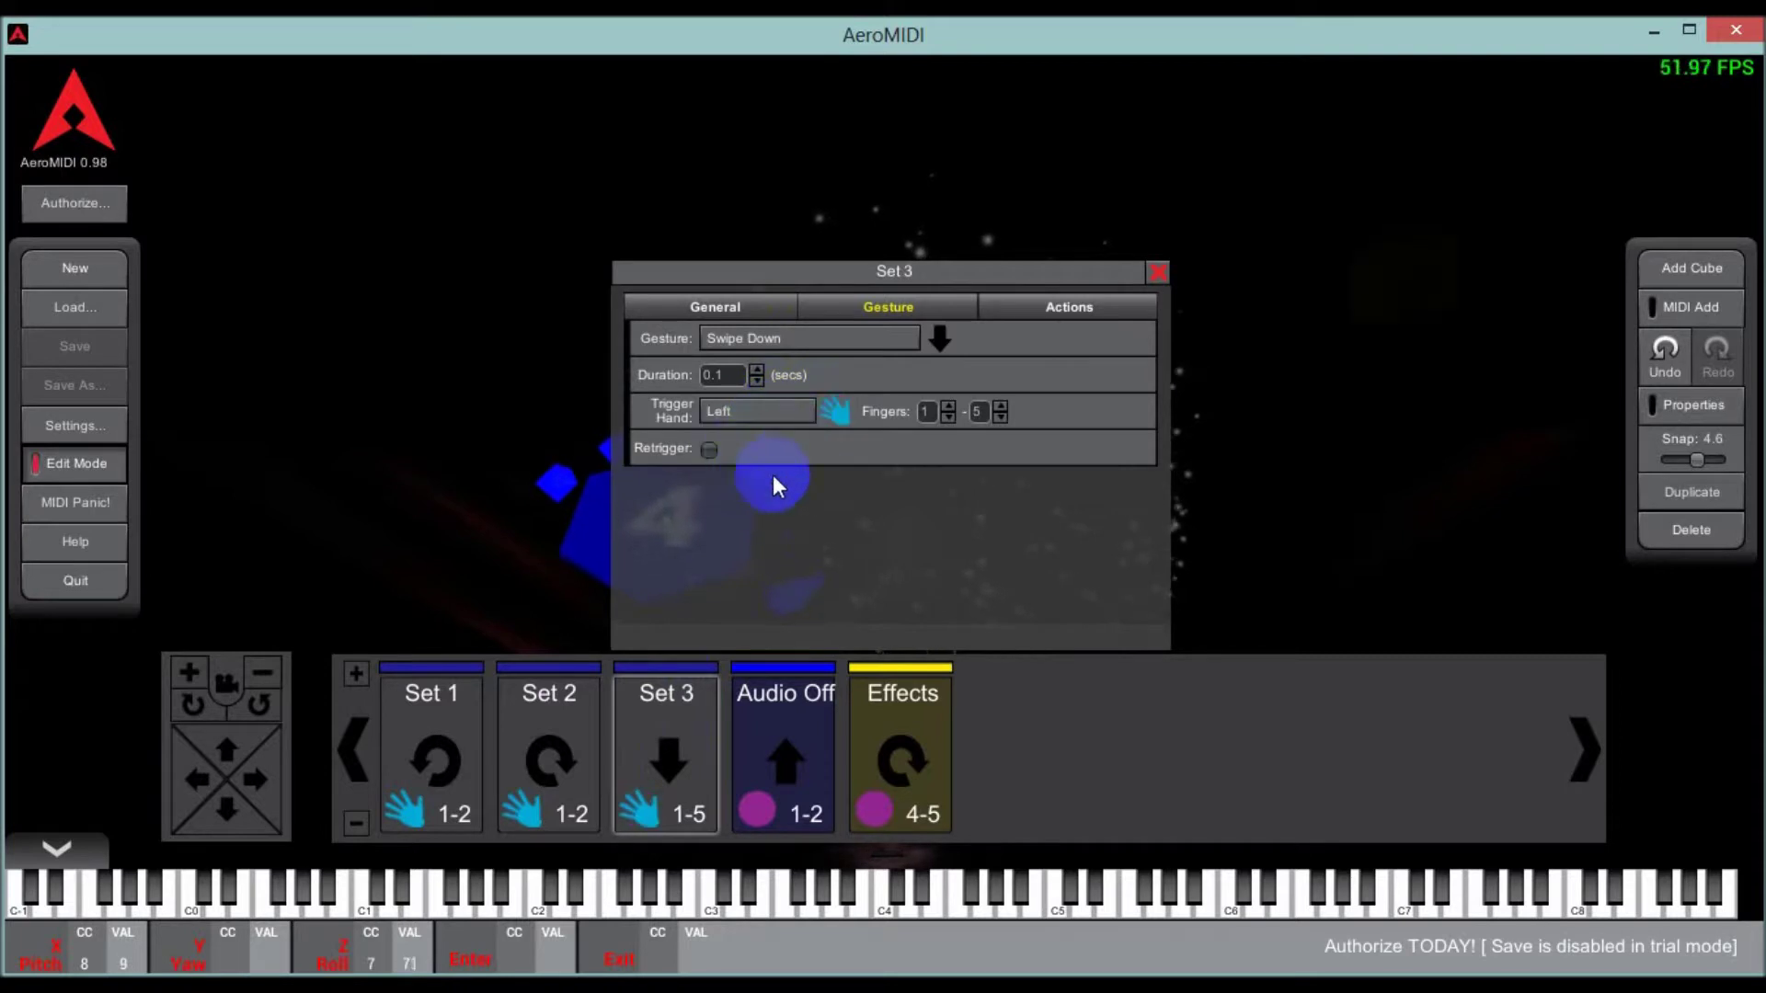
double_click(787, 757)
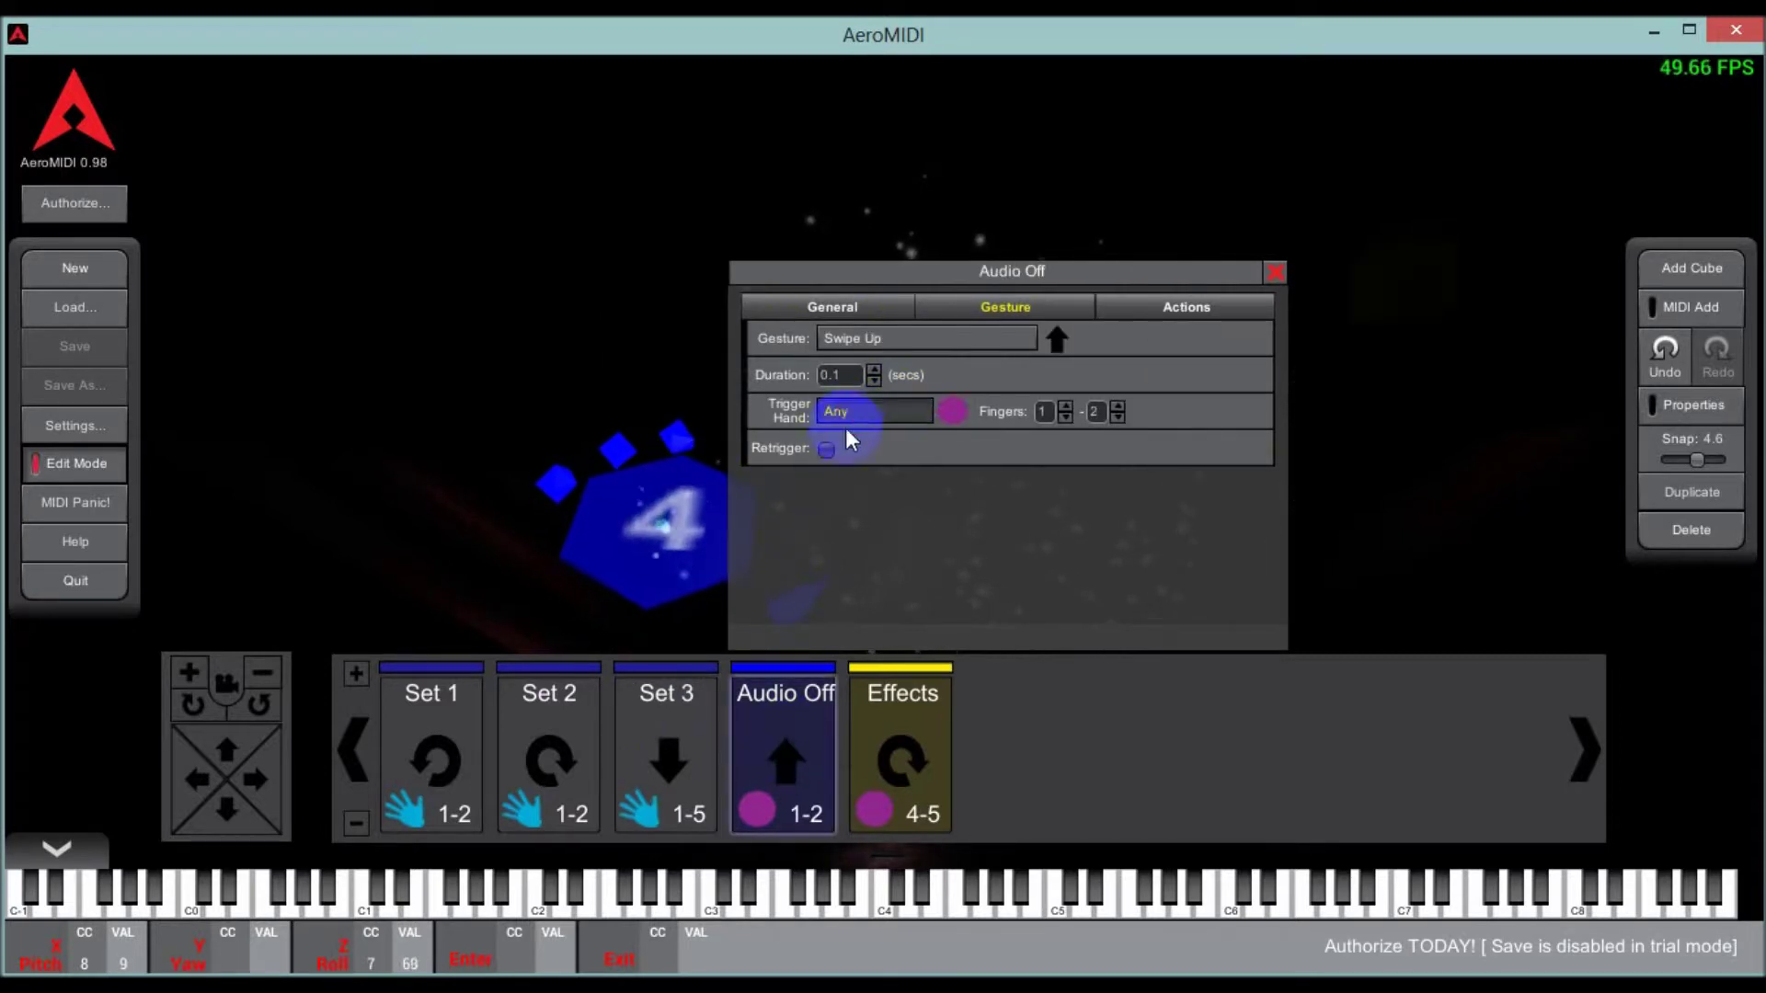
left_click(846, 414)
left_click(838, 458)
left_click(1275, 272)
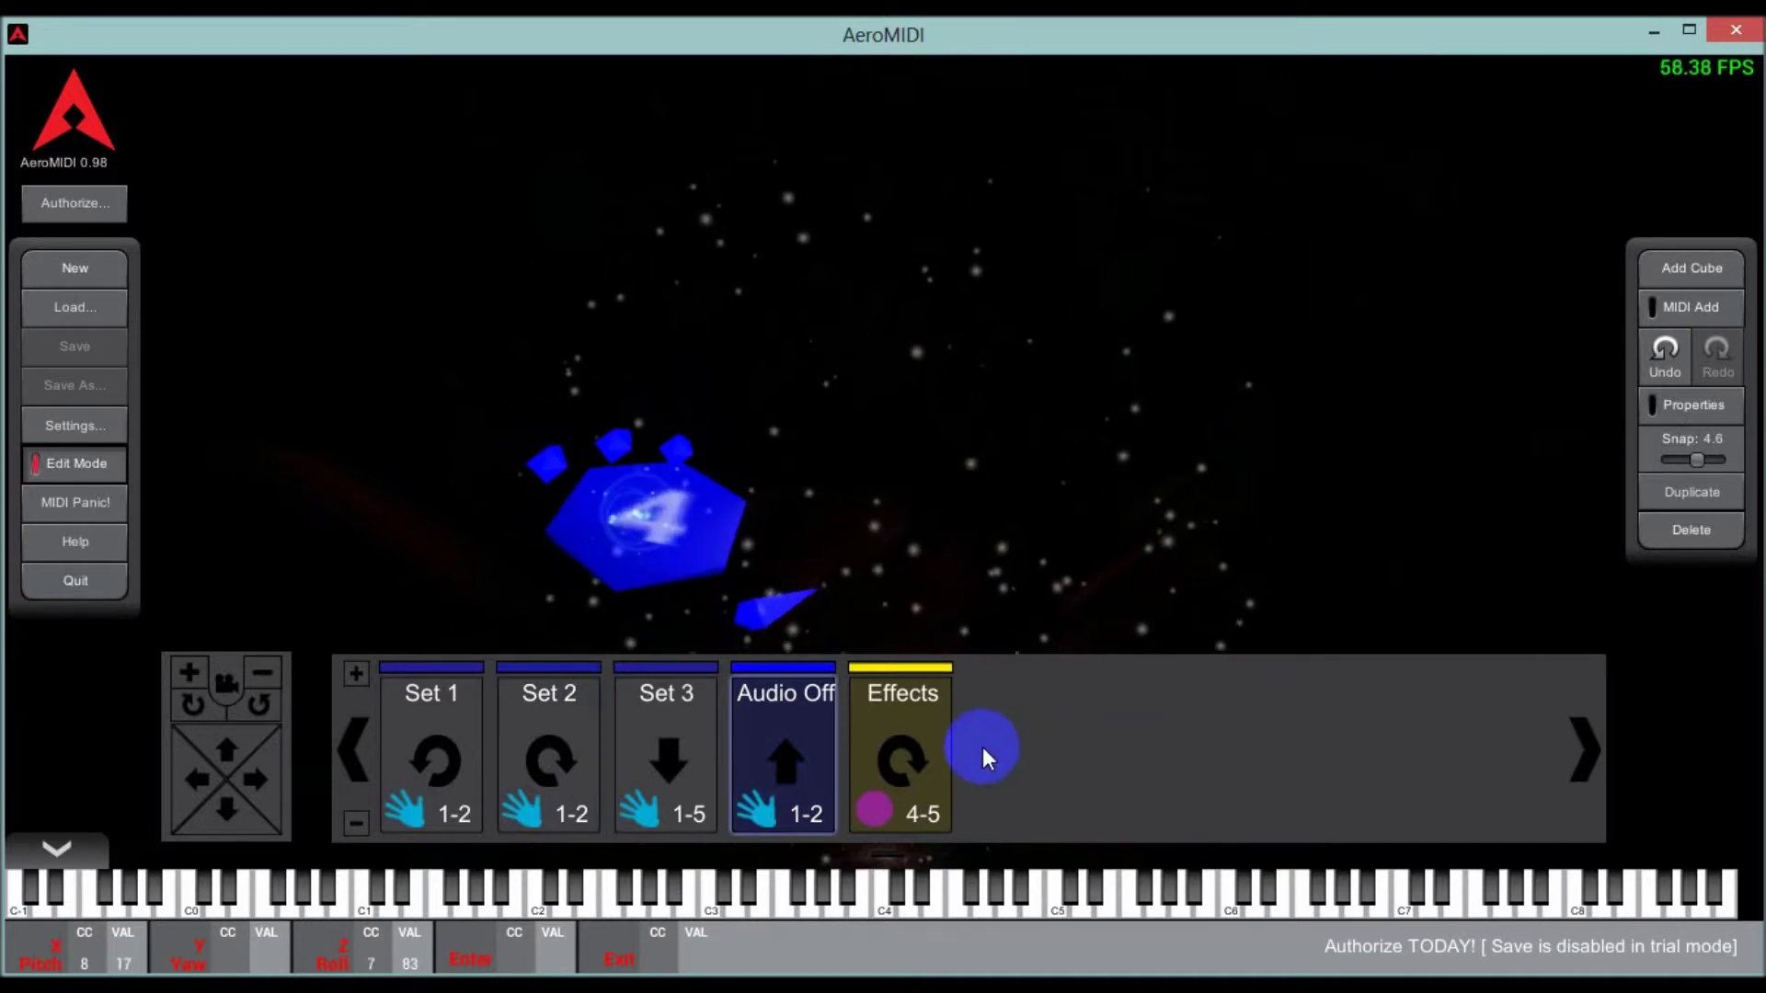
- Set the Effects card's Trigger Hand to Right, closing its settings and reopening them
left_click(912, 760)
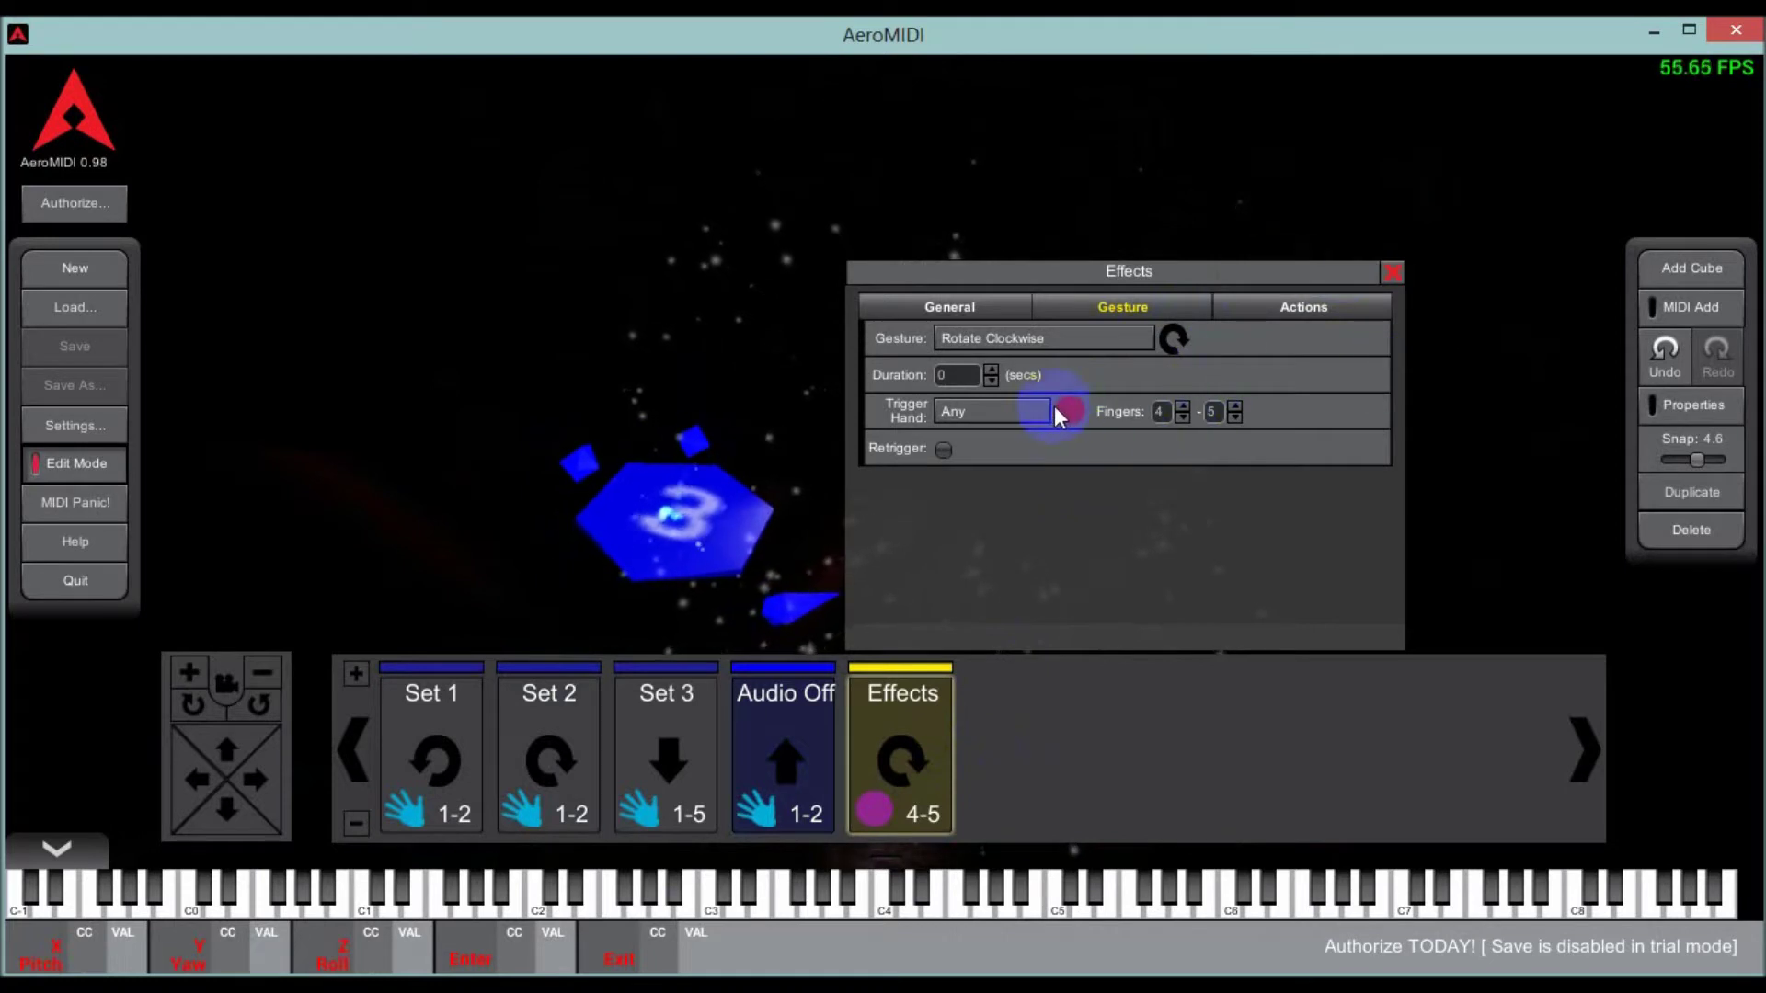
left_click(1039, 412)
left_click(1017, 478)
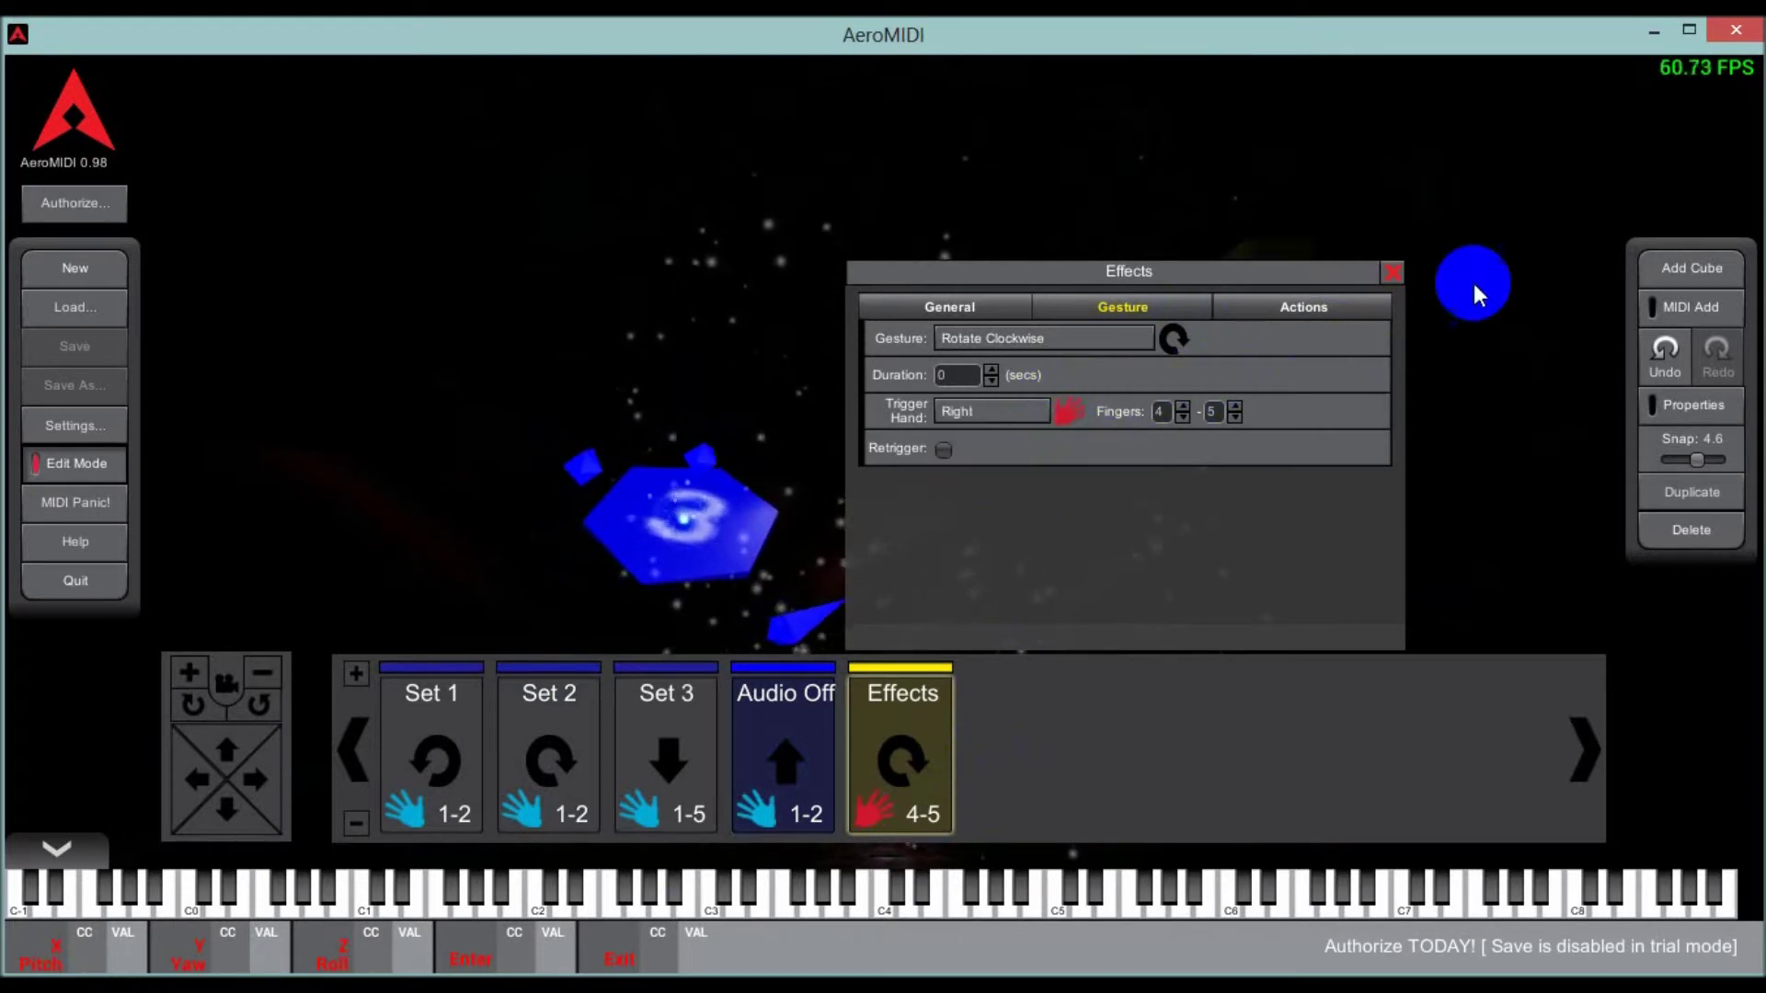
left_click(1393, 273)
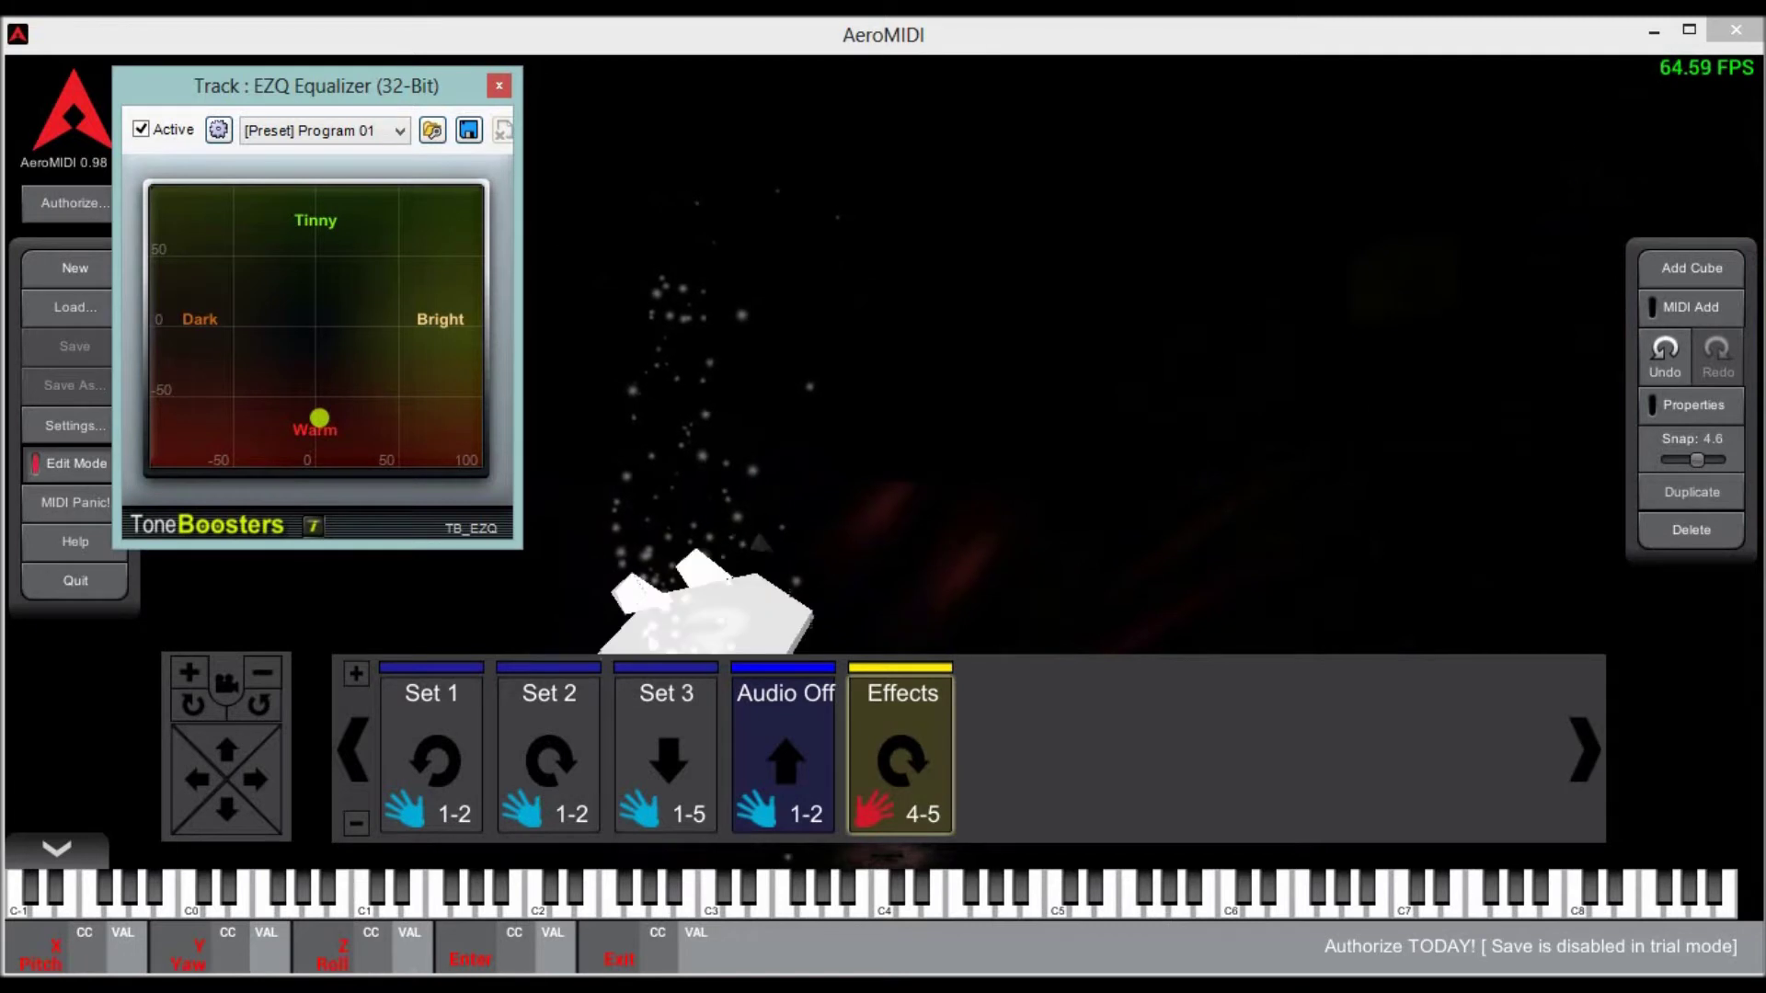
left_click(896, 745)
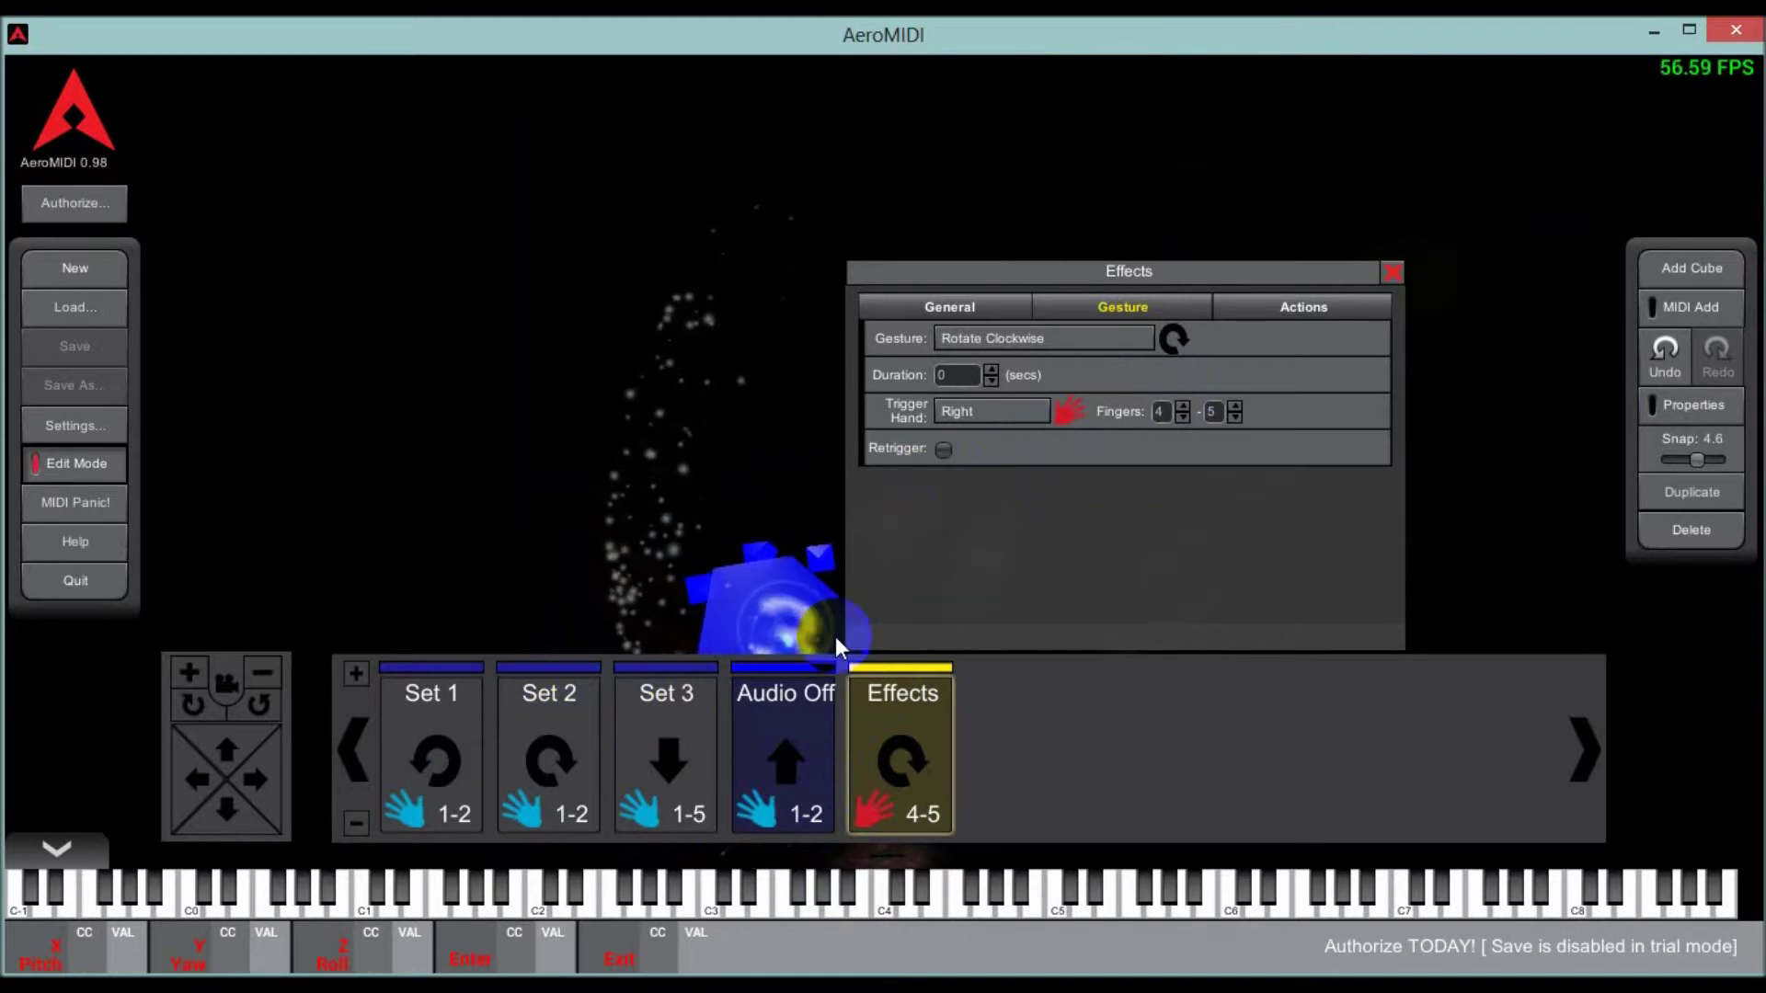
- Enable Retrigger after 0.2 seconds on the Set 3 swipe-down and Set 2 rotation gestures
left_click(665, 736)
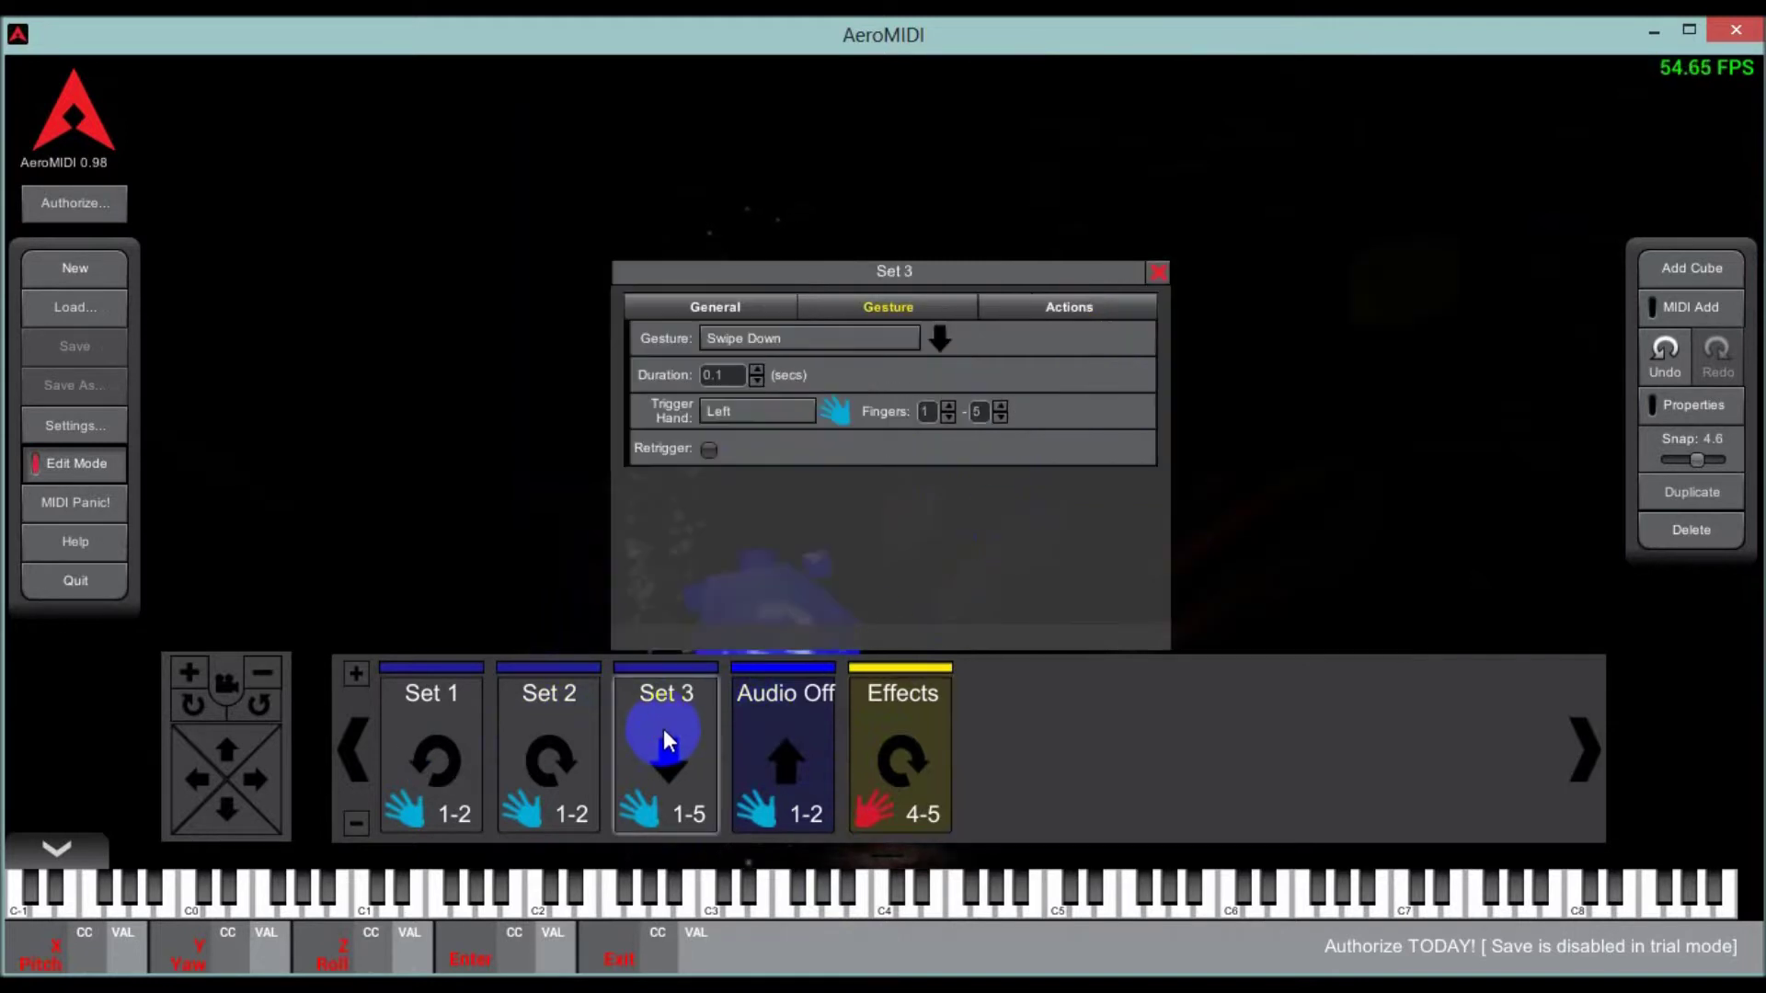
left_click(707, 445)
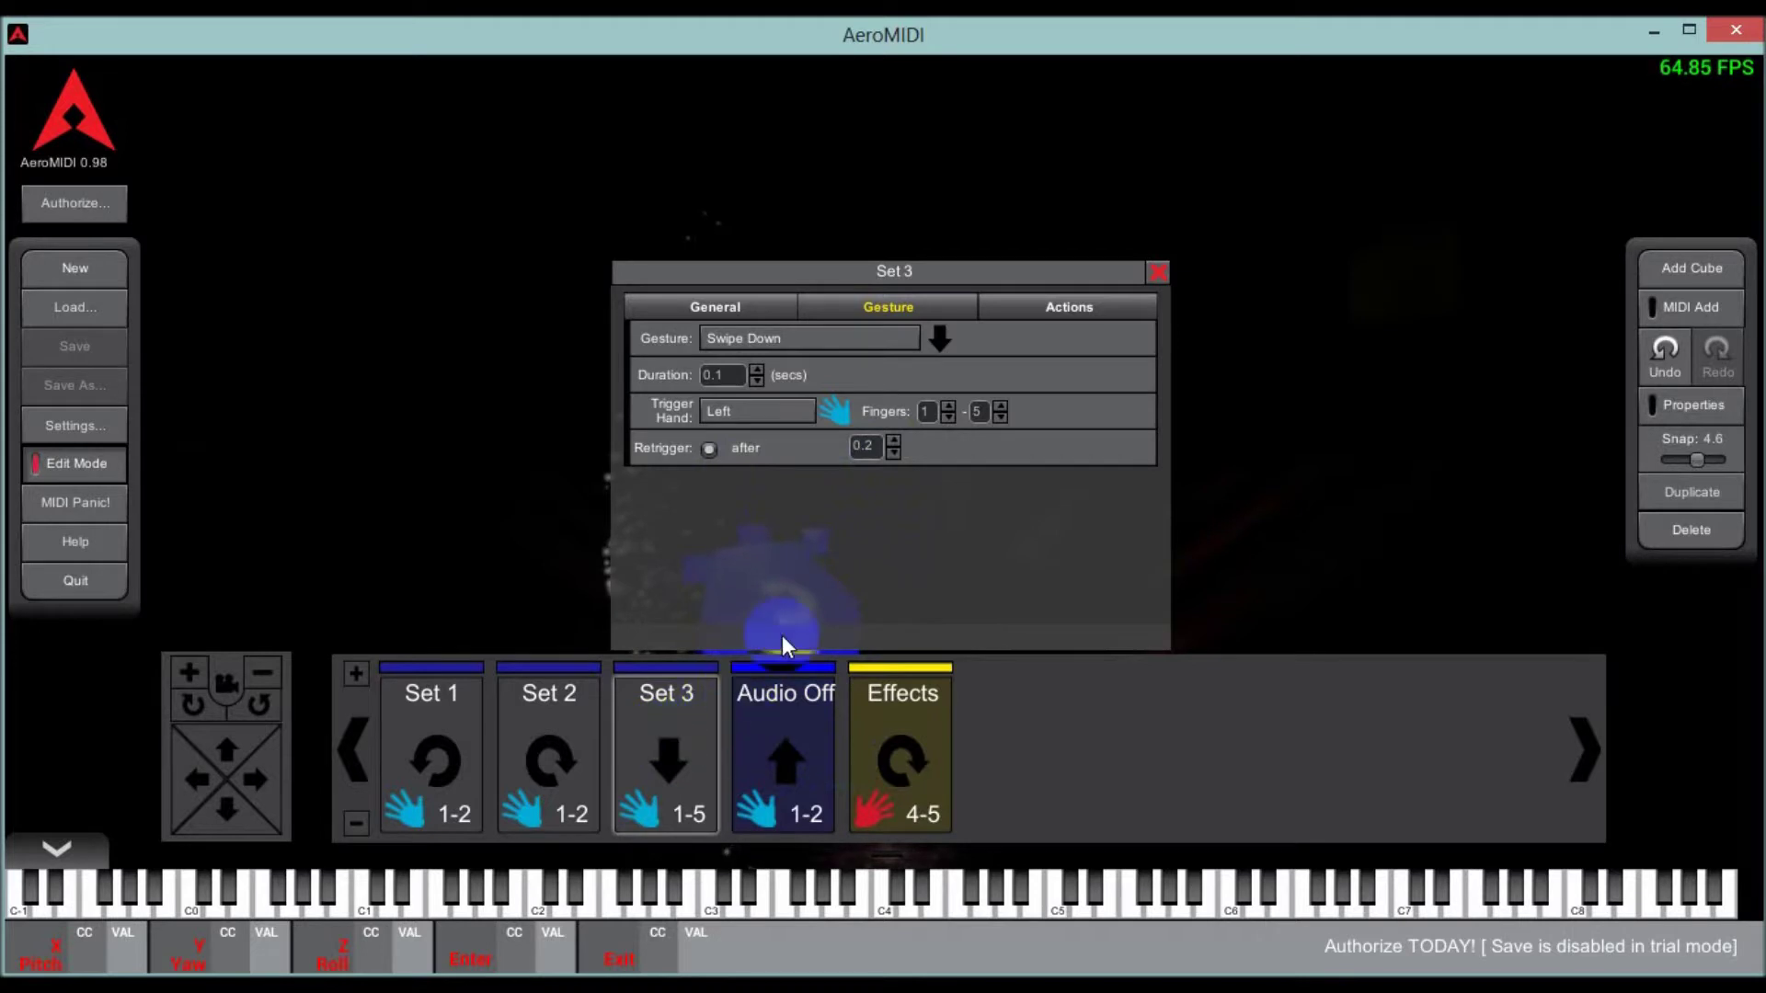
left_click(583, 730)
left_click(593, 449)
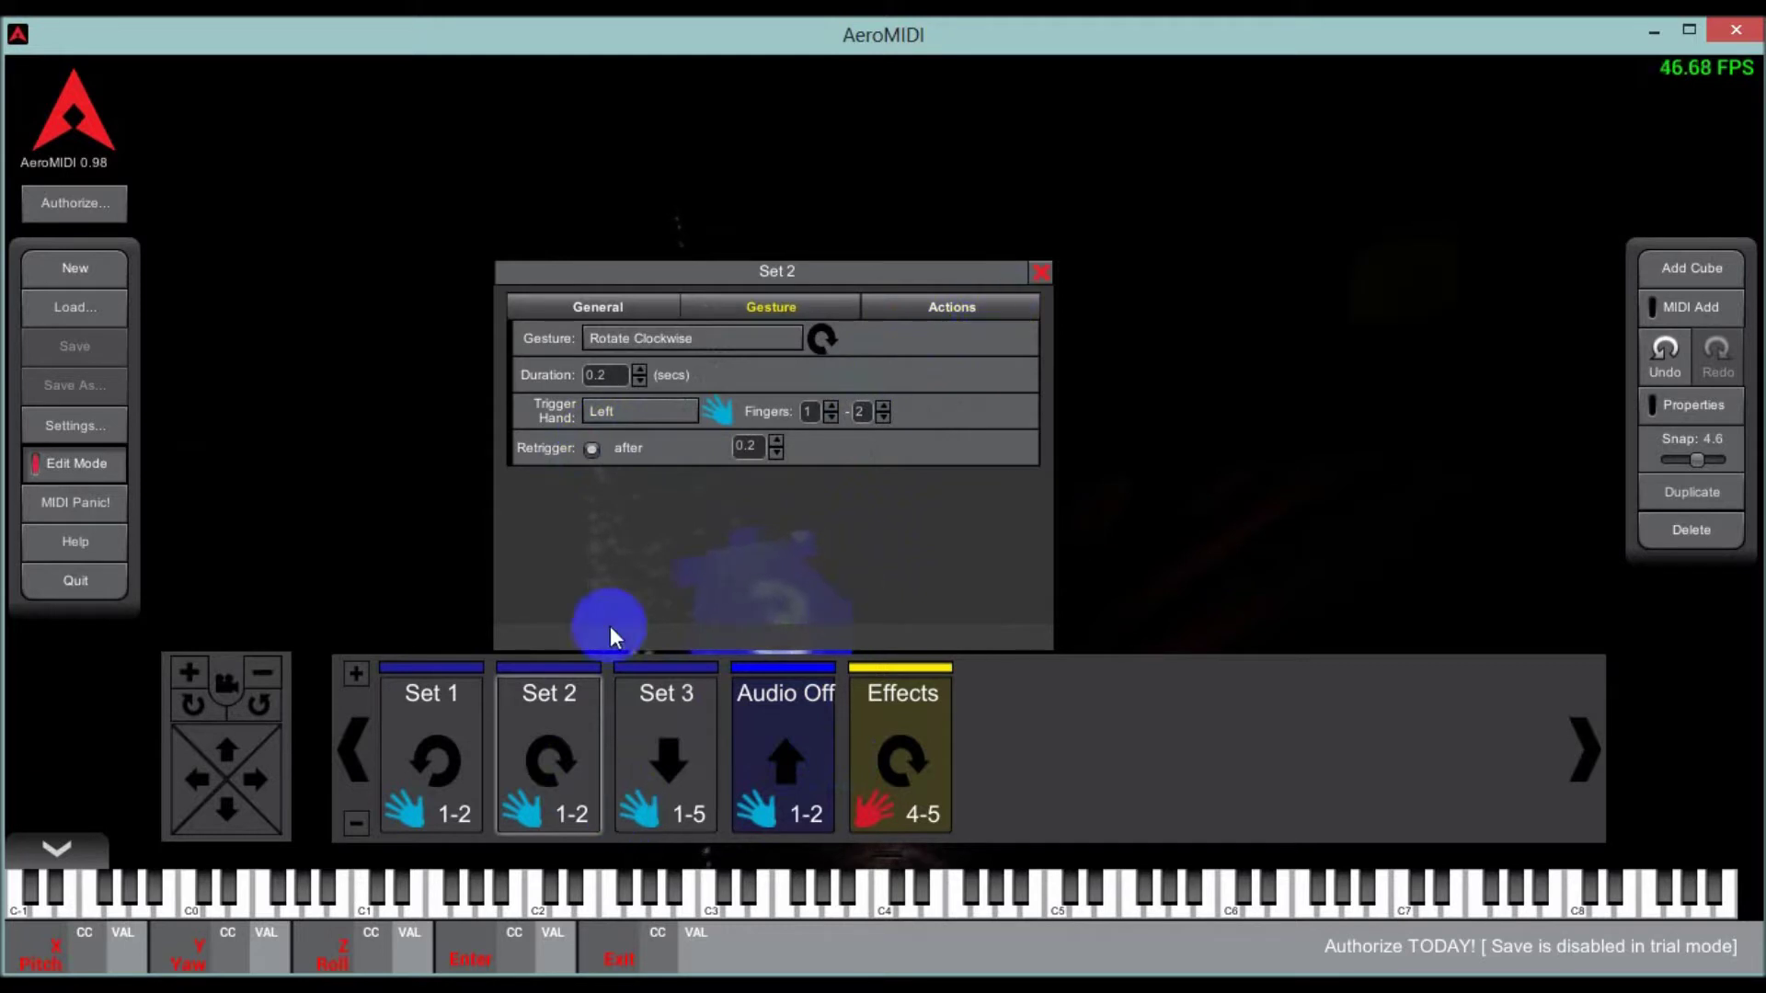
left_click(1039, 275)
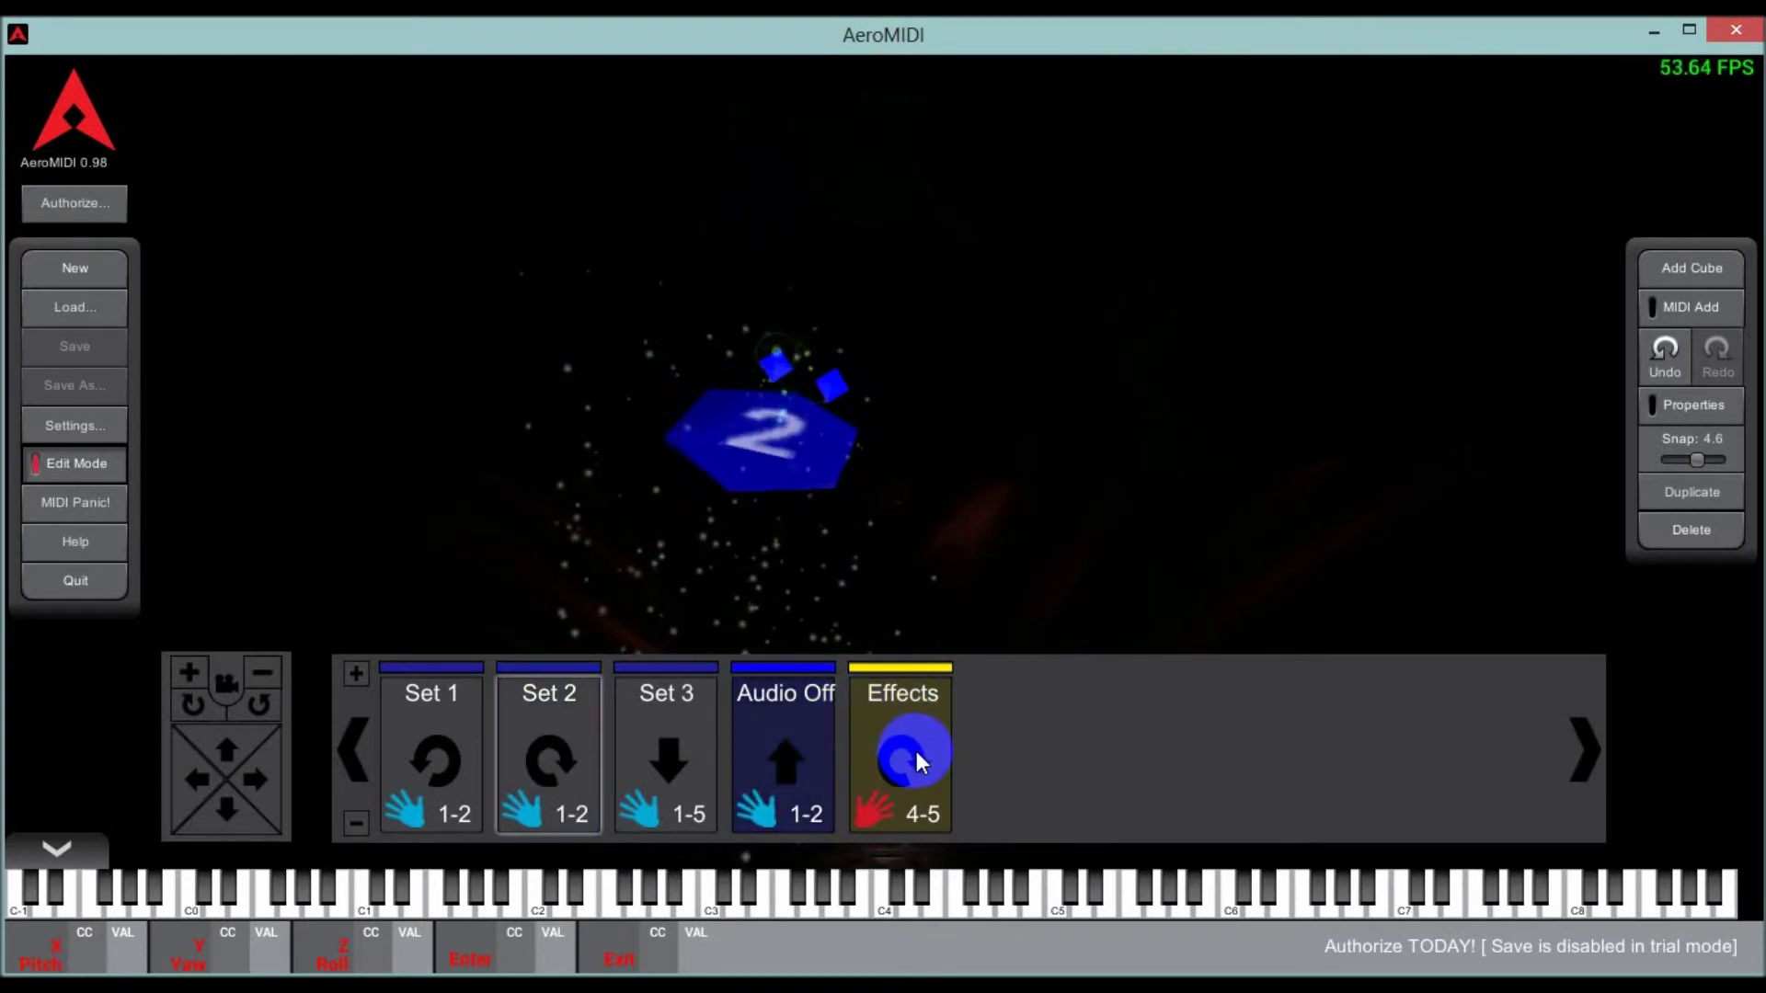
double_click(916, 750)
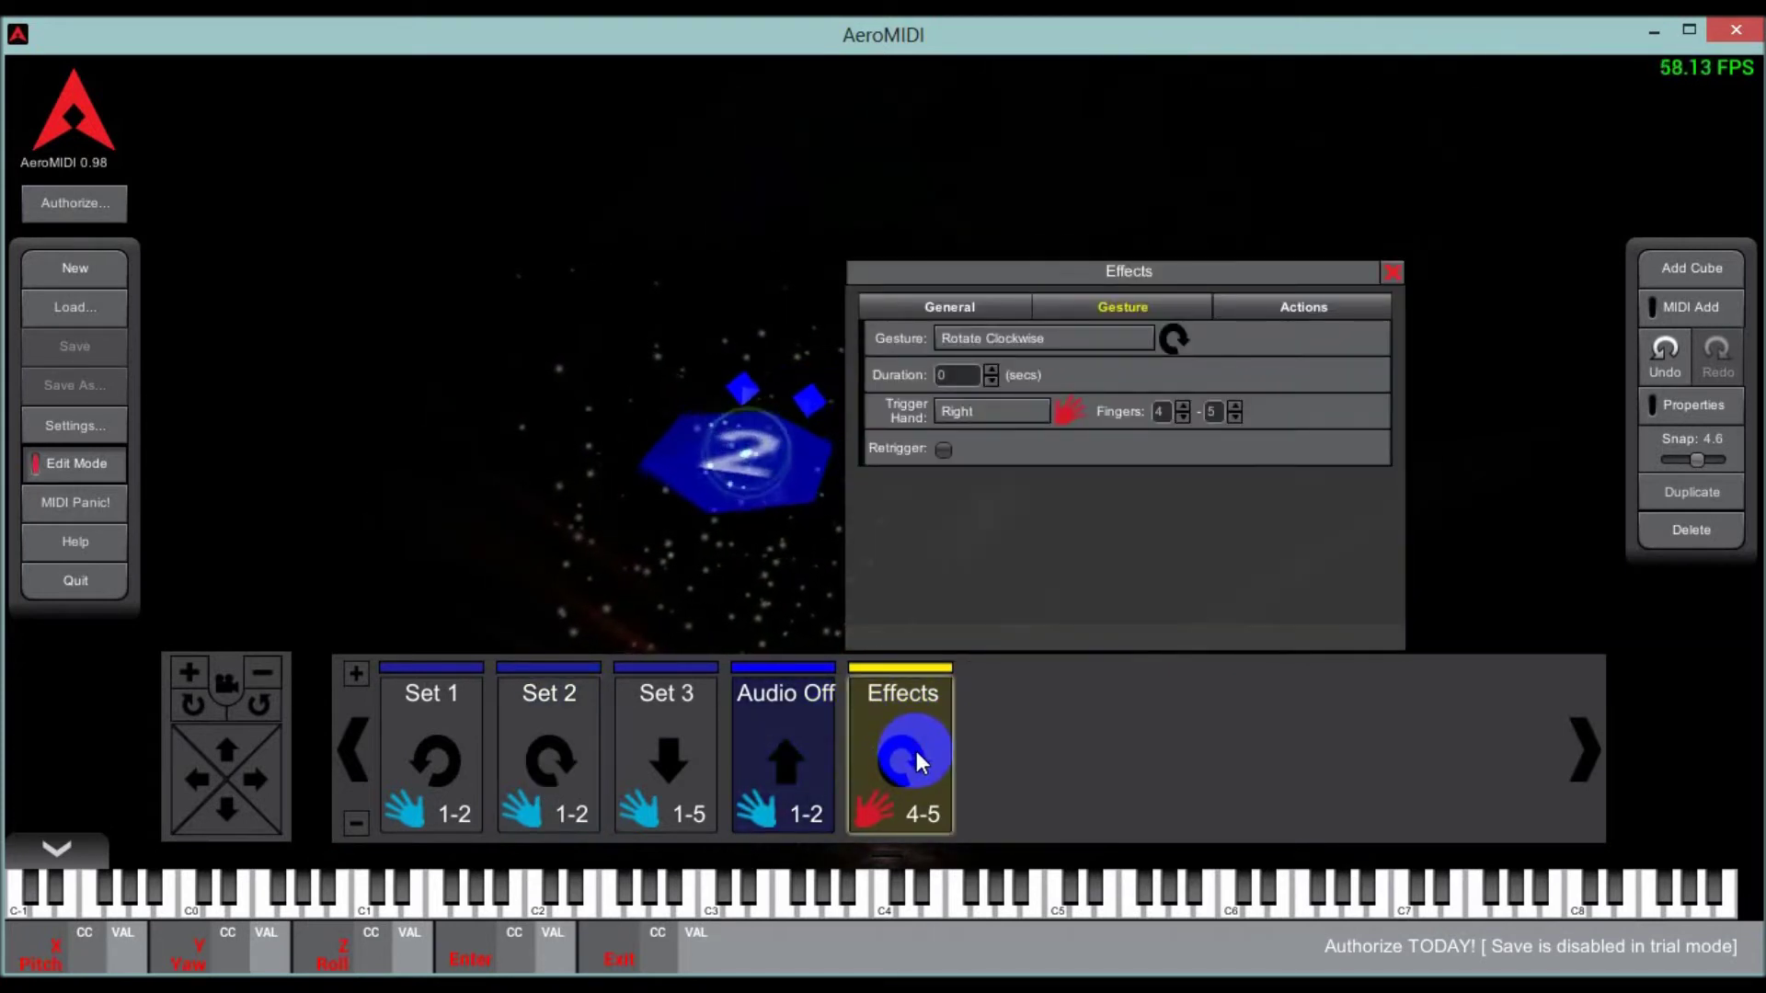
- Show the Effects card's Roll CC 7 and Pitch CC 8 actions without adding a new action
left_click(1273, 305)
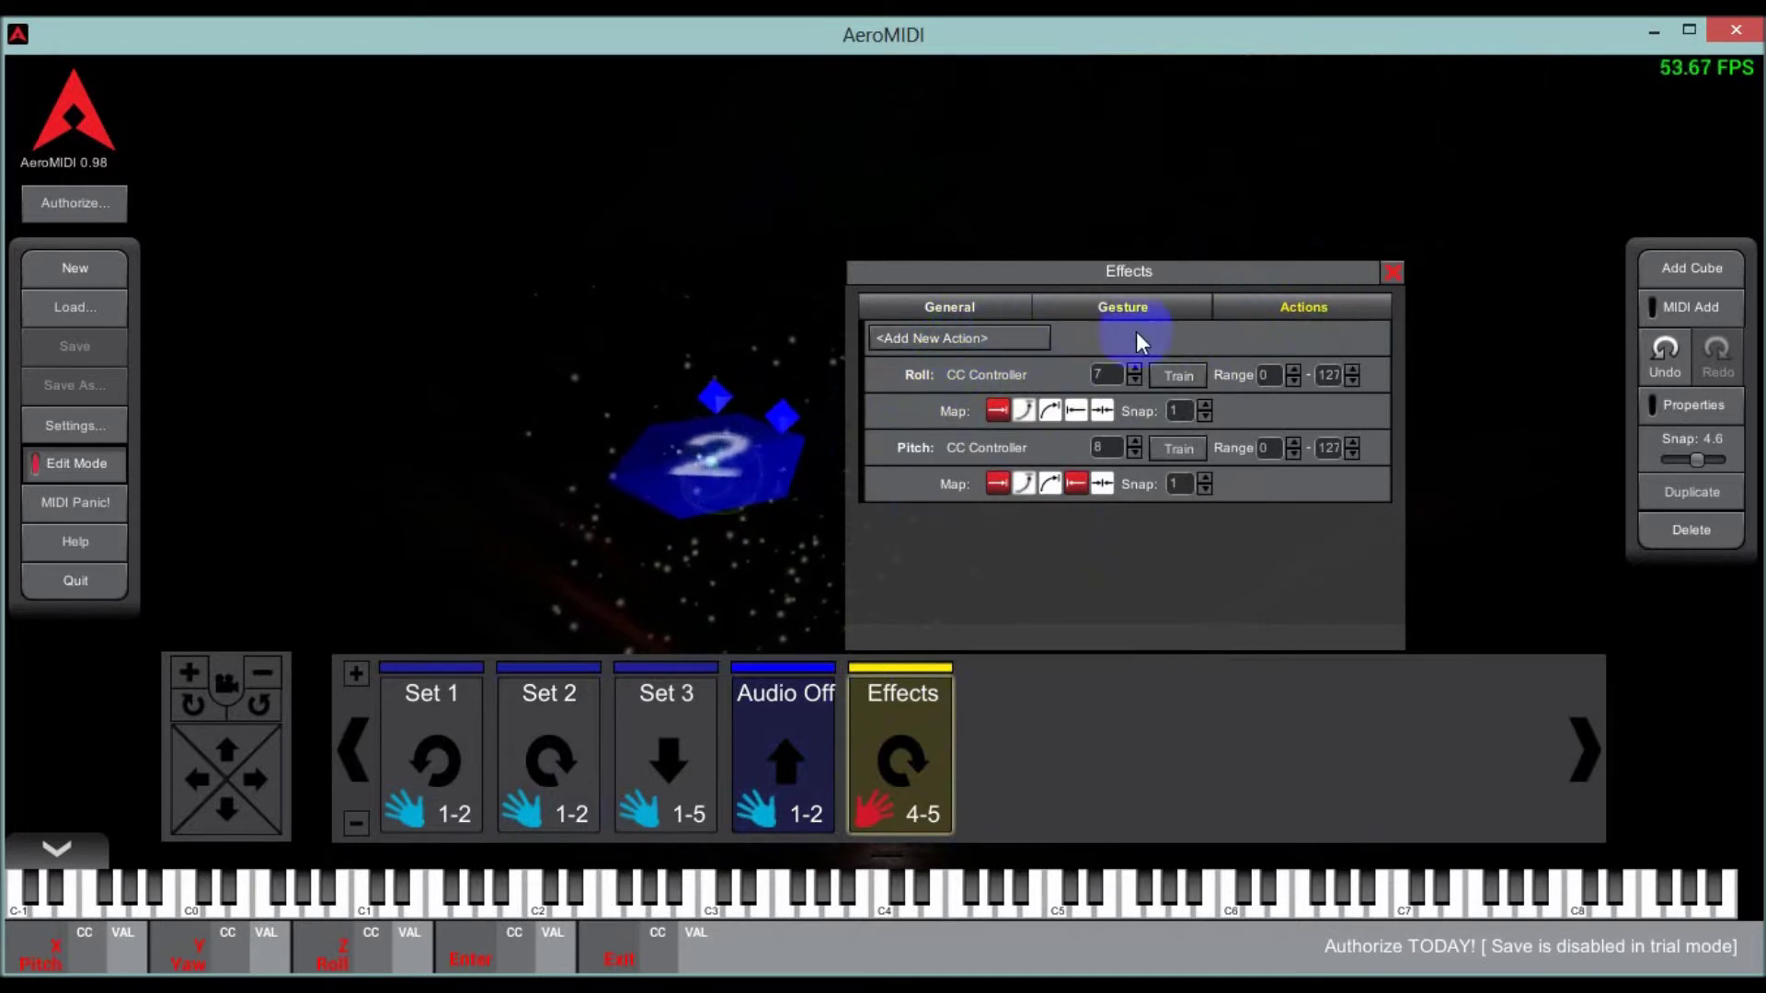
left_click(991, 334)
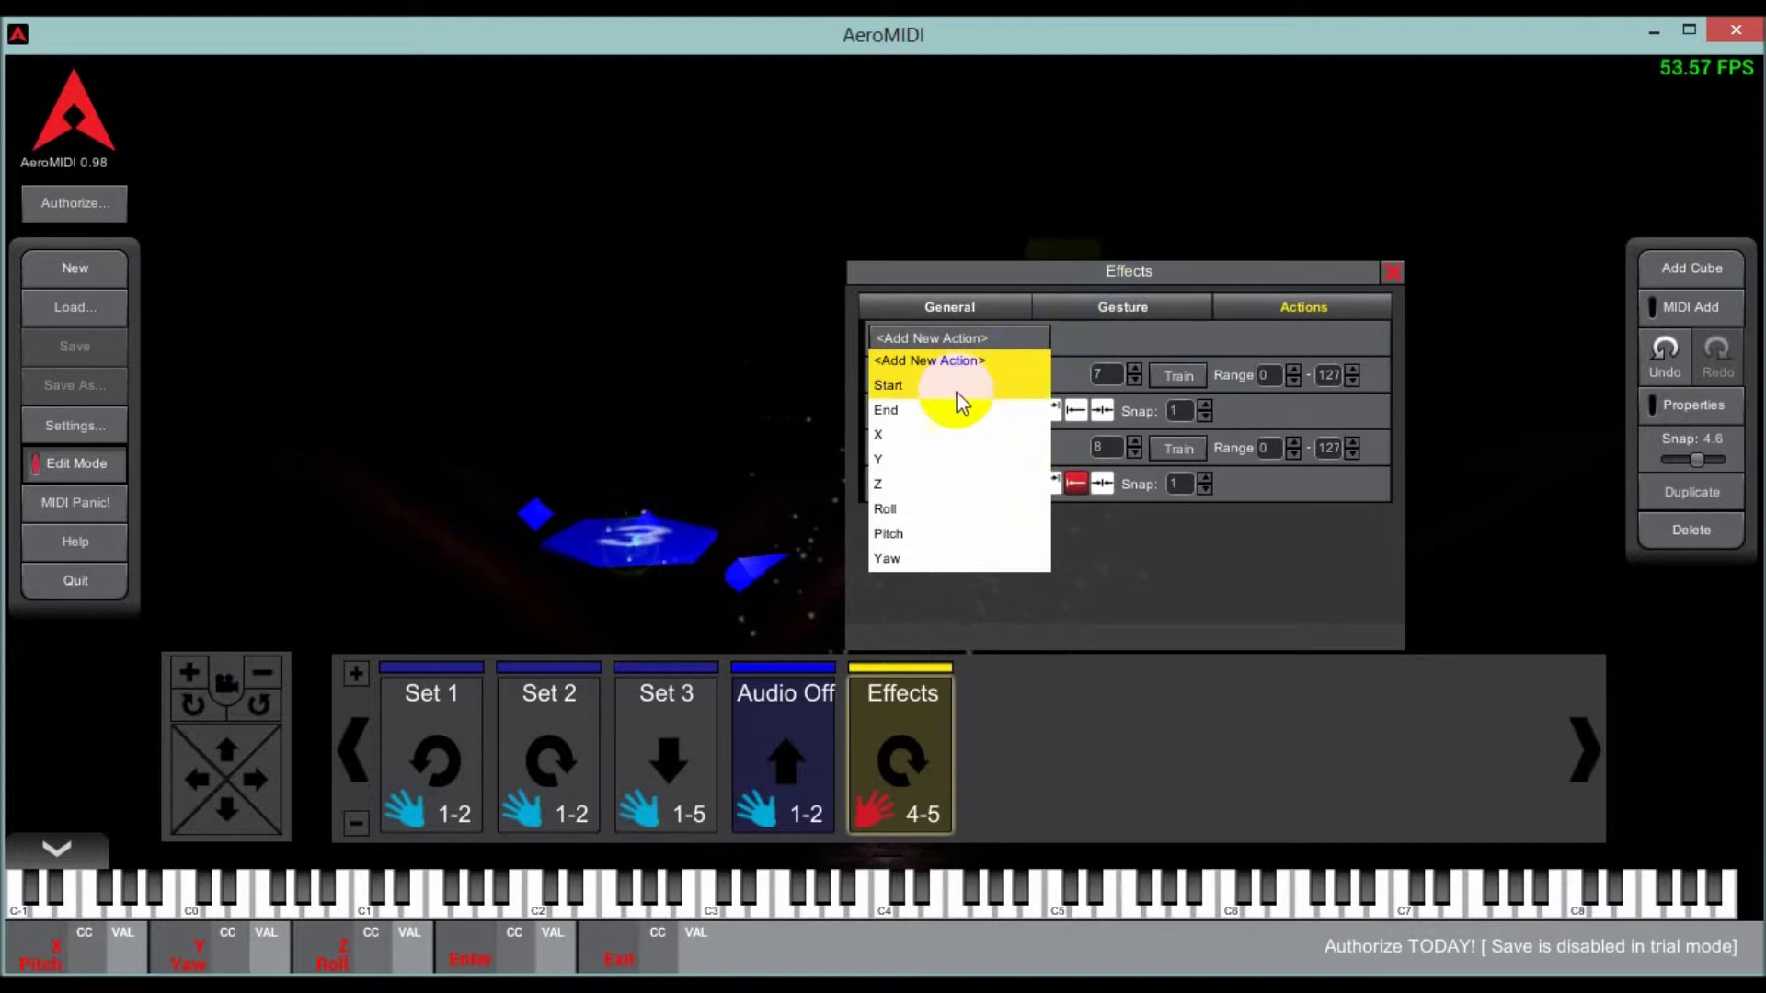
left_click(997, 359)
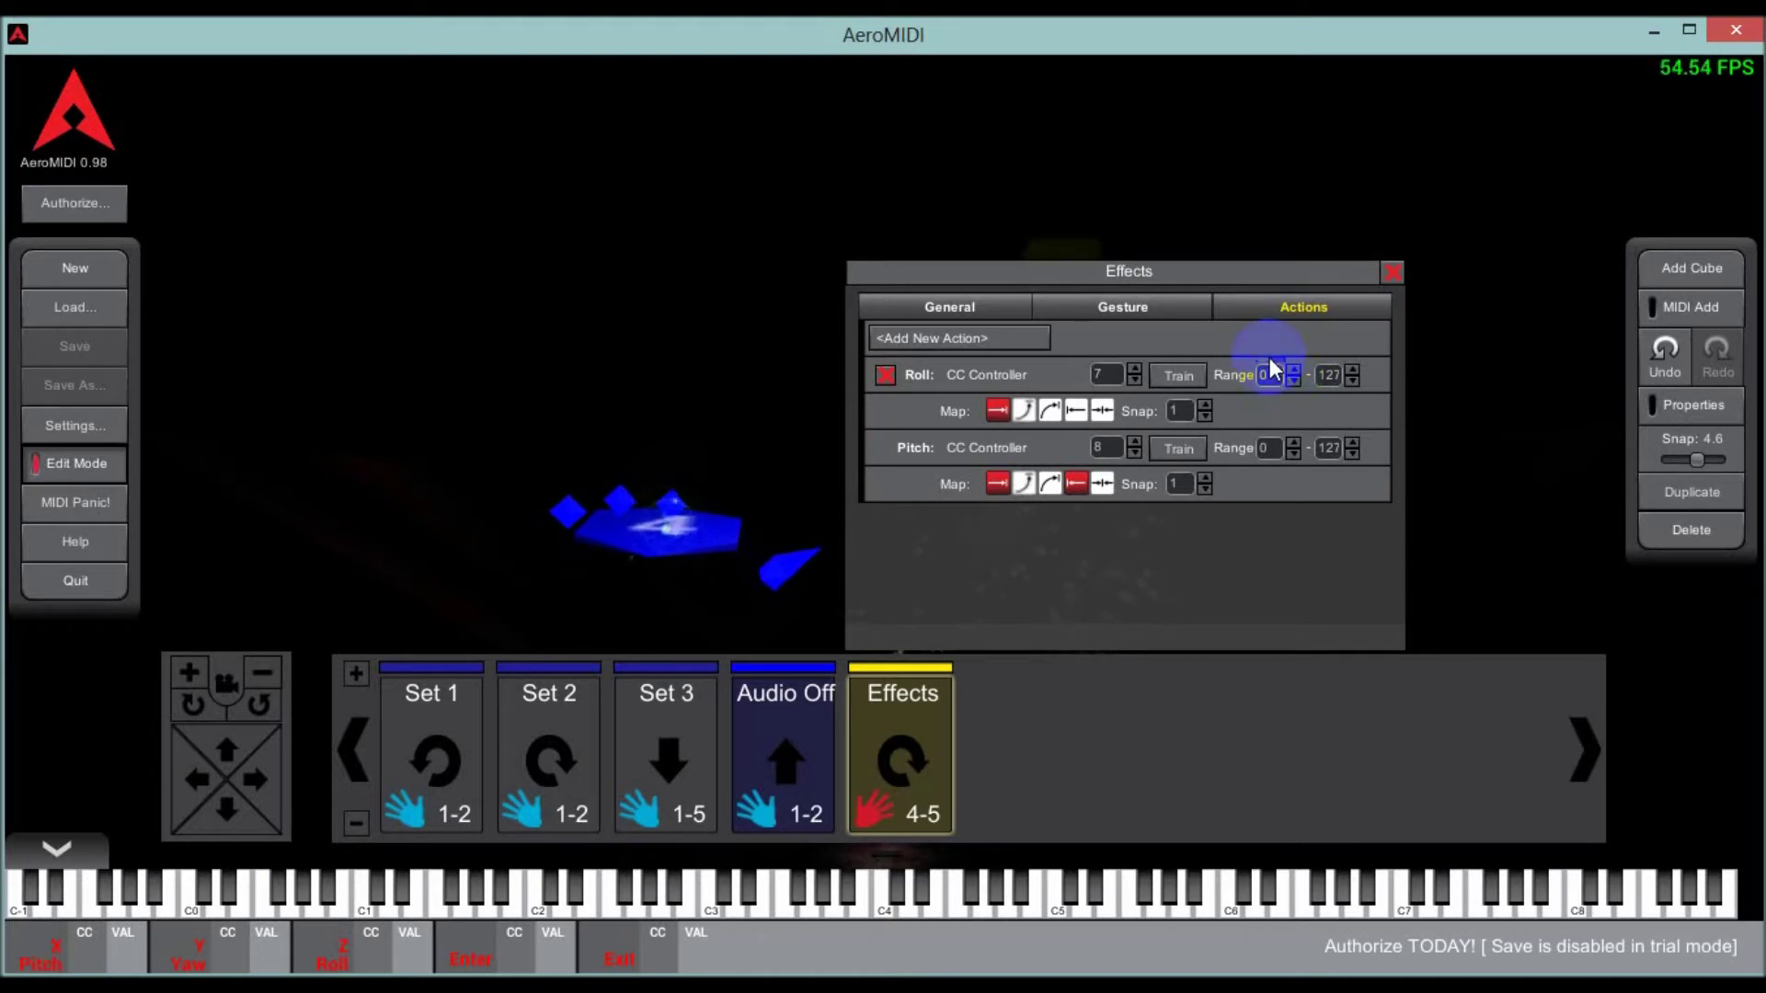
- Lower the Roll action's Range minimum to 120 with the spinner arrow
left_click_drag(1272, 369, 1275, 375)
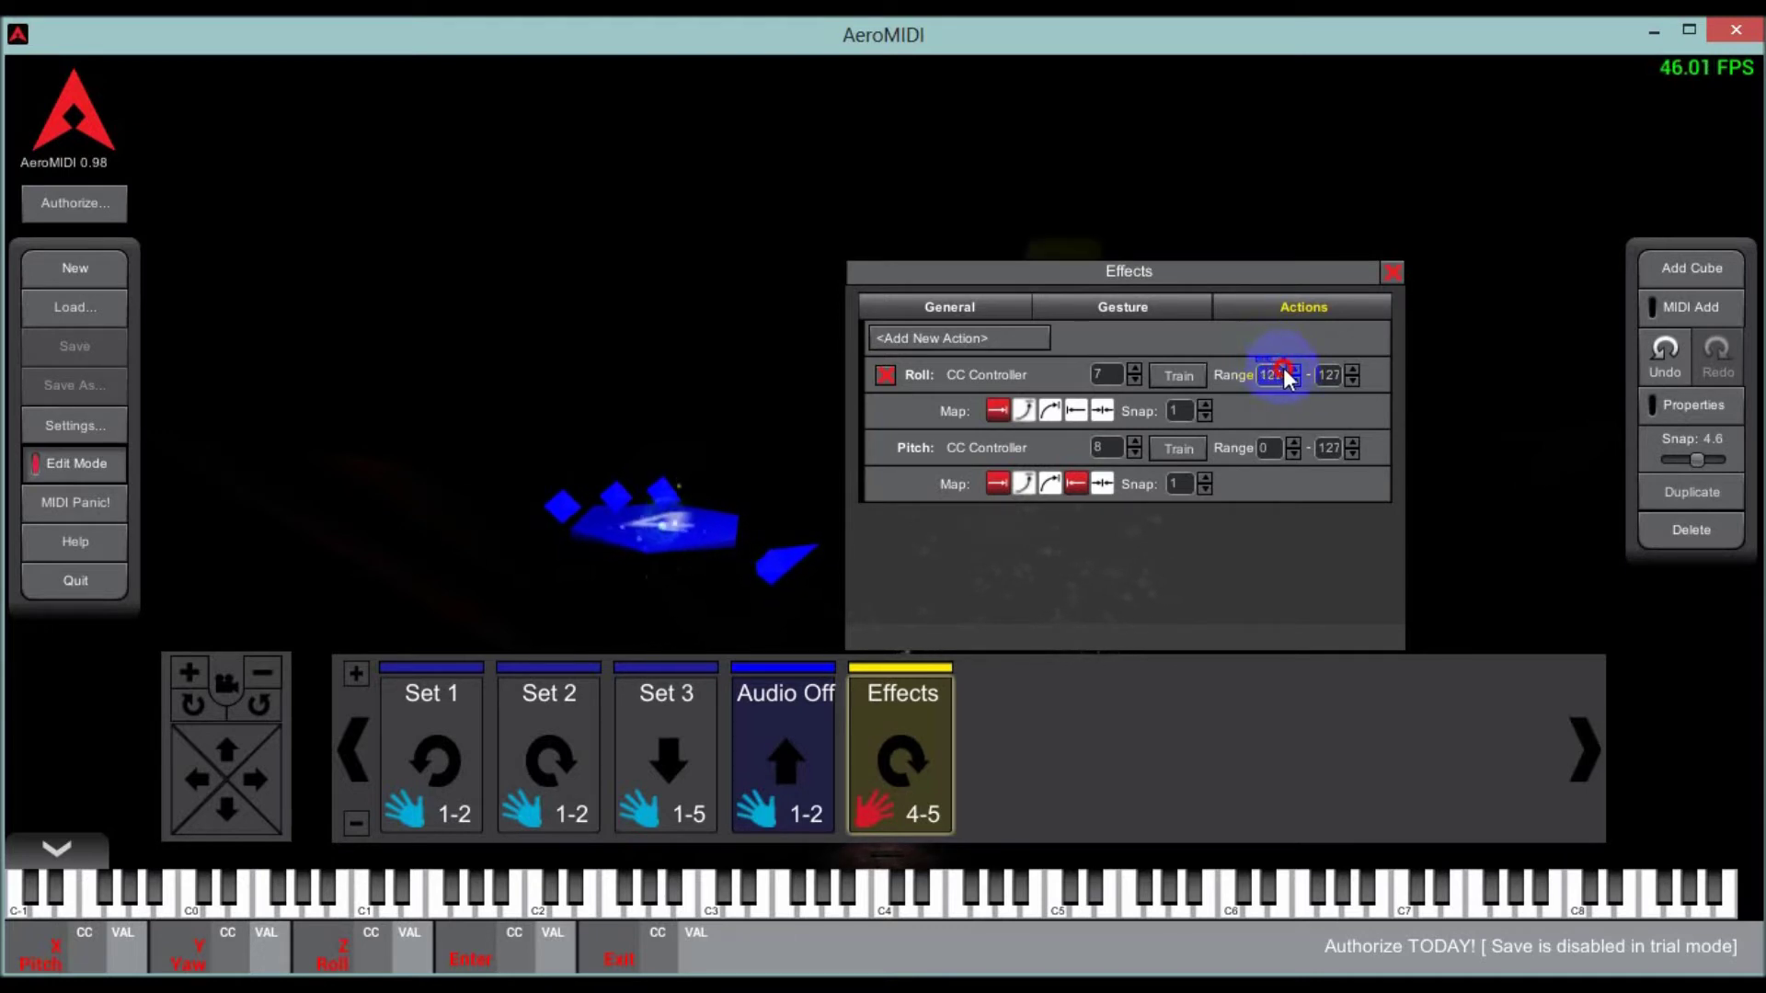
left_click(1277, 447)
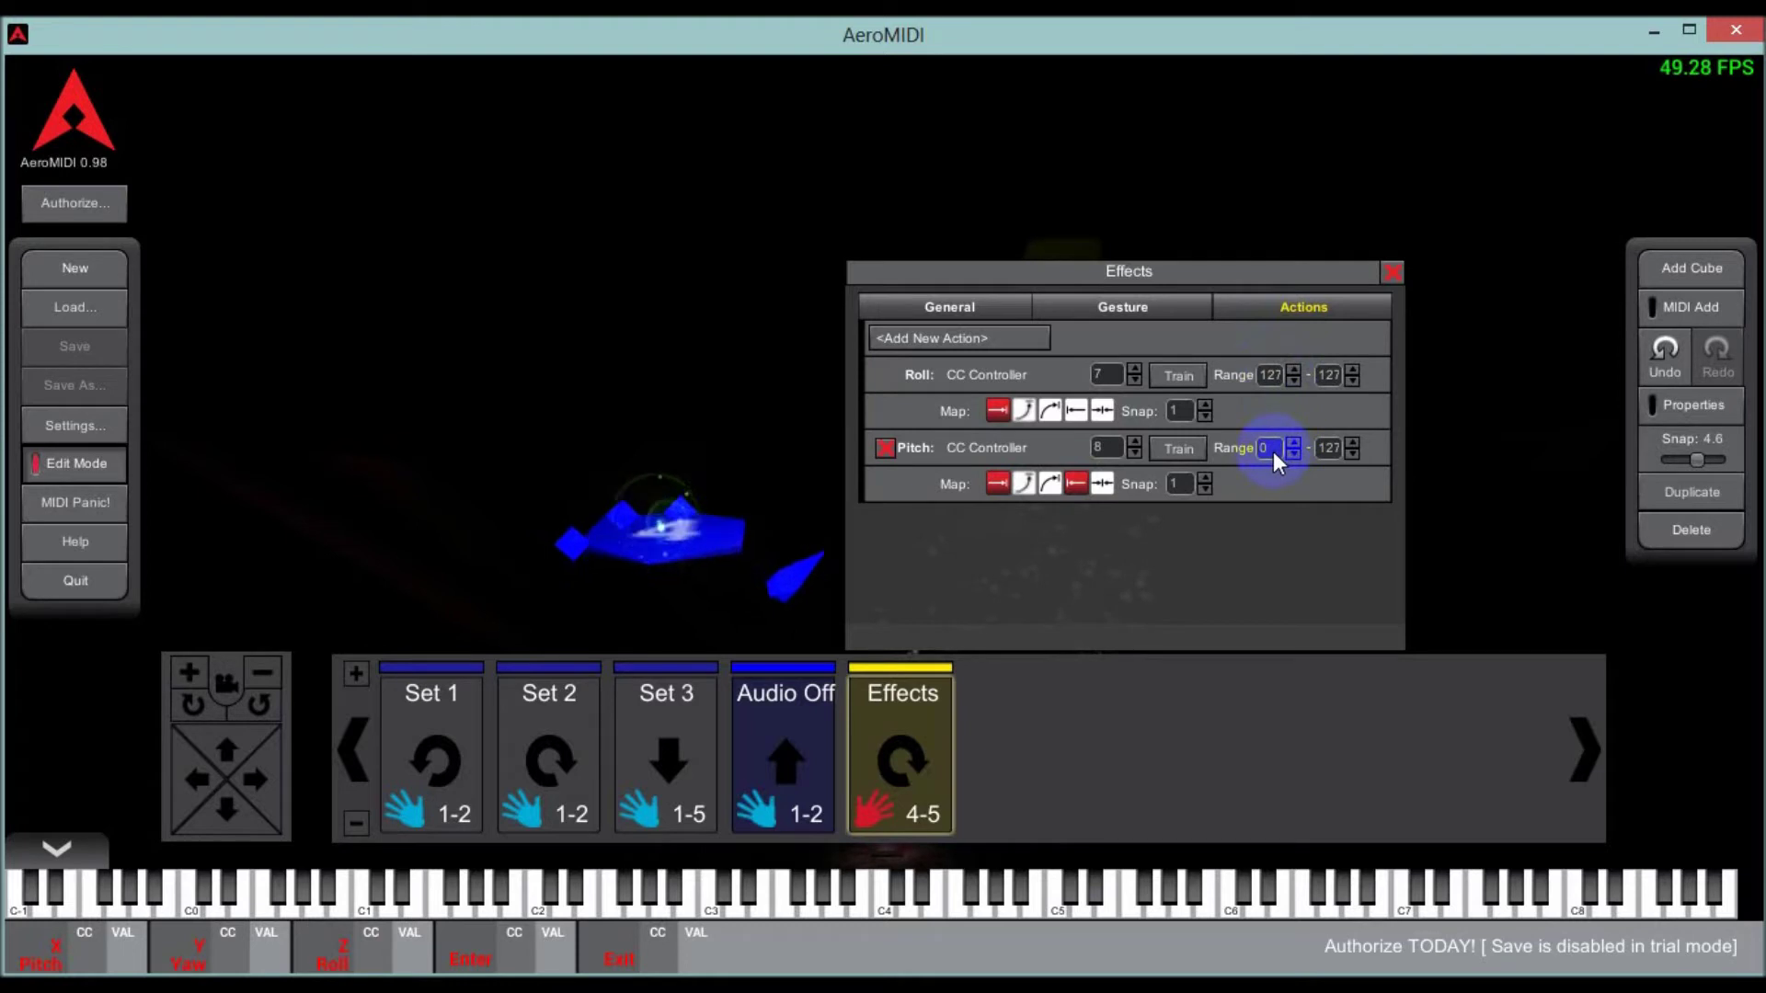
left_click(1329, 375)
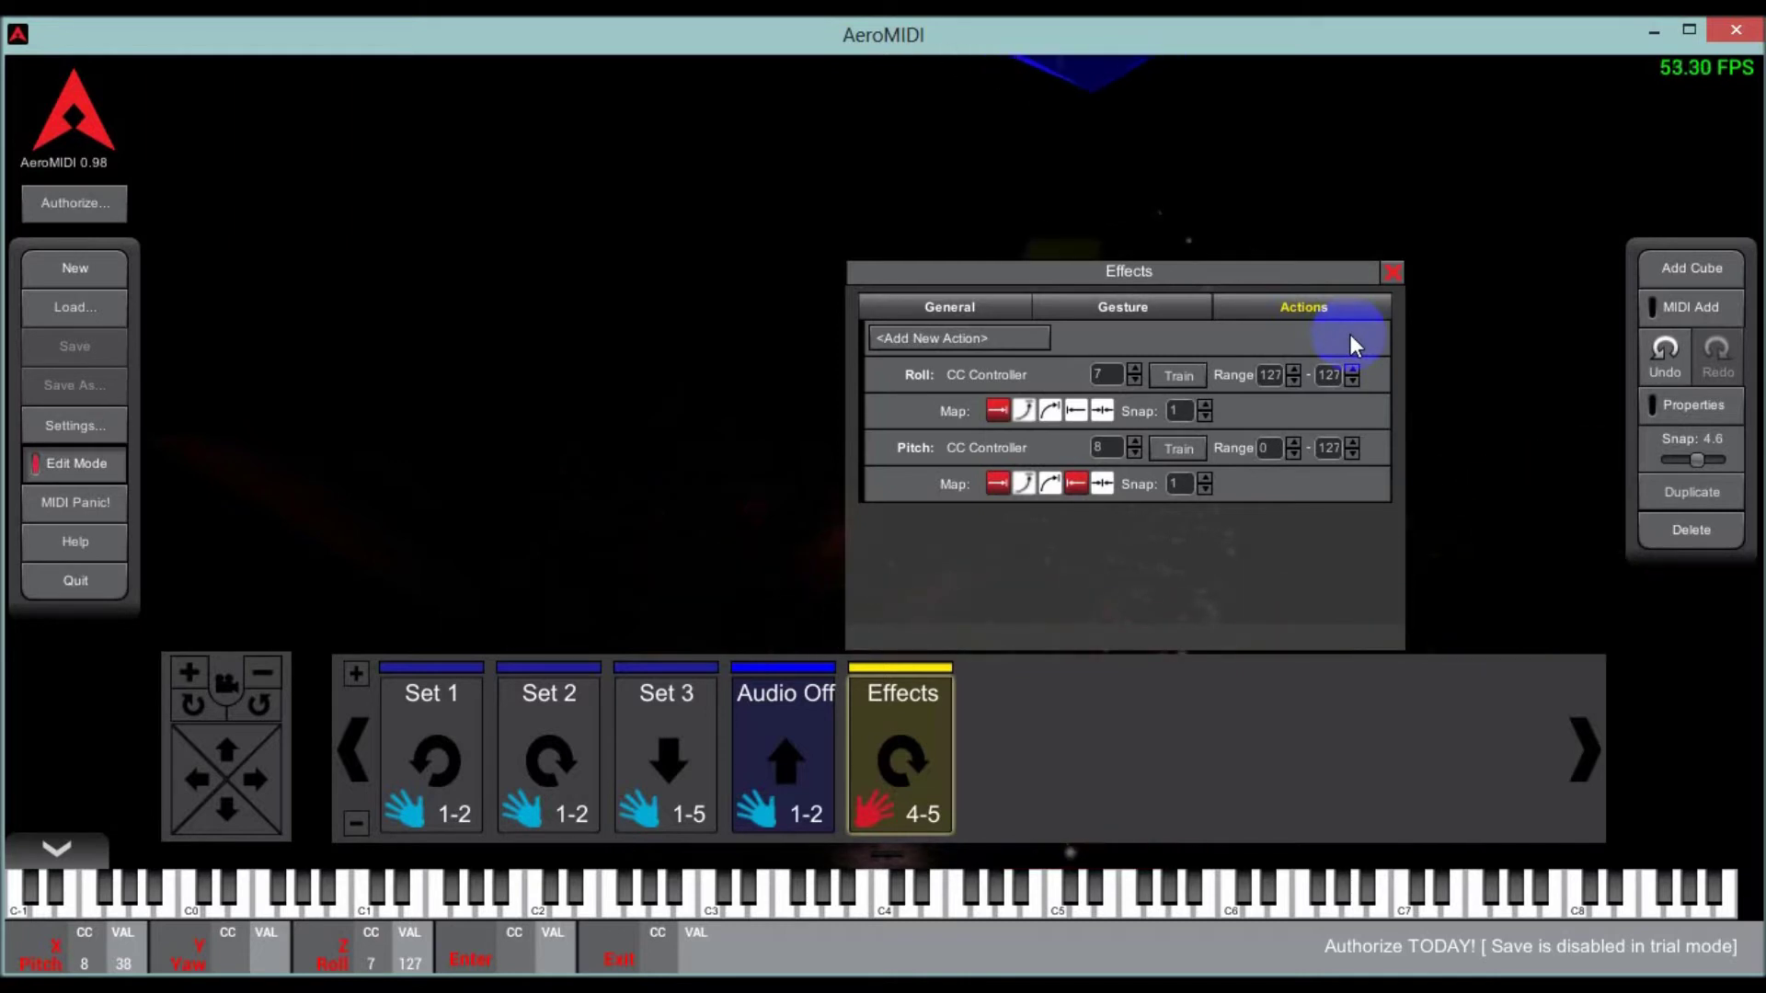
left_click(1292, 380)
left_click(1292, 379)
left_click(1292, 380)
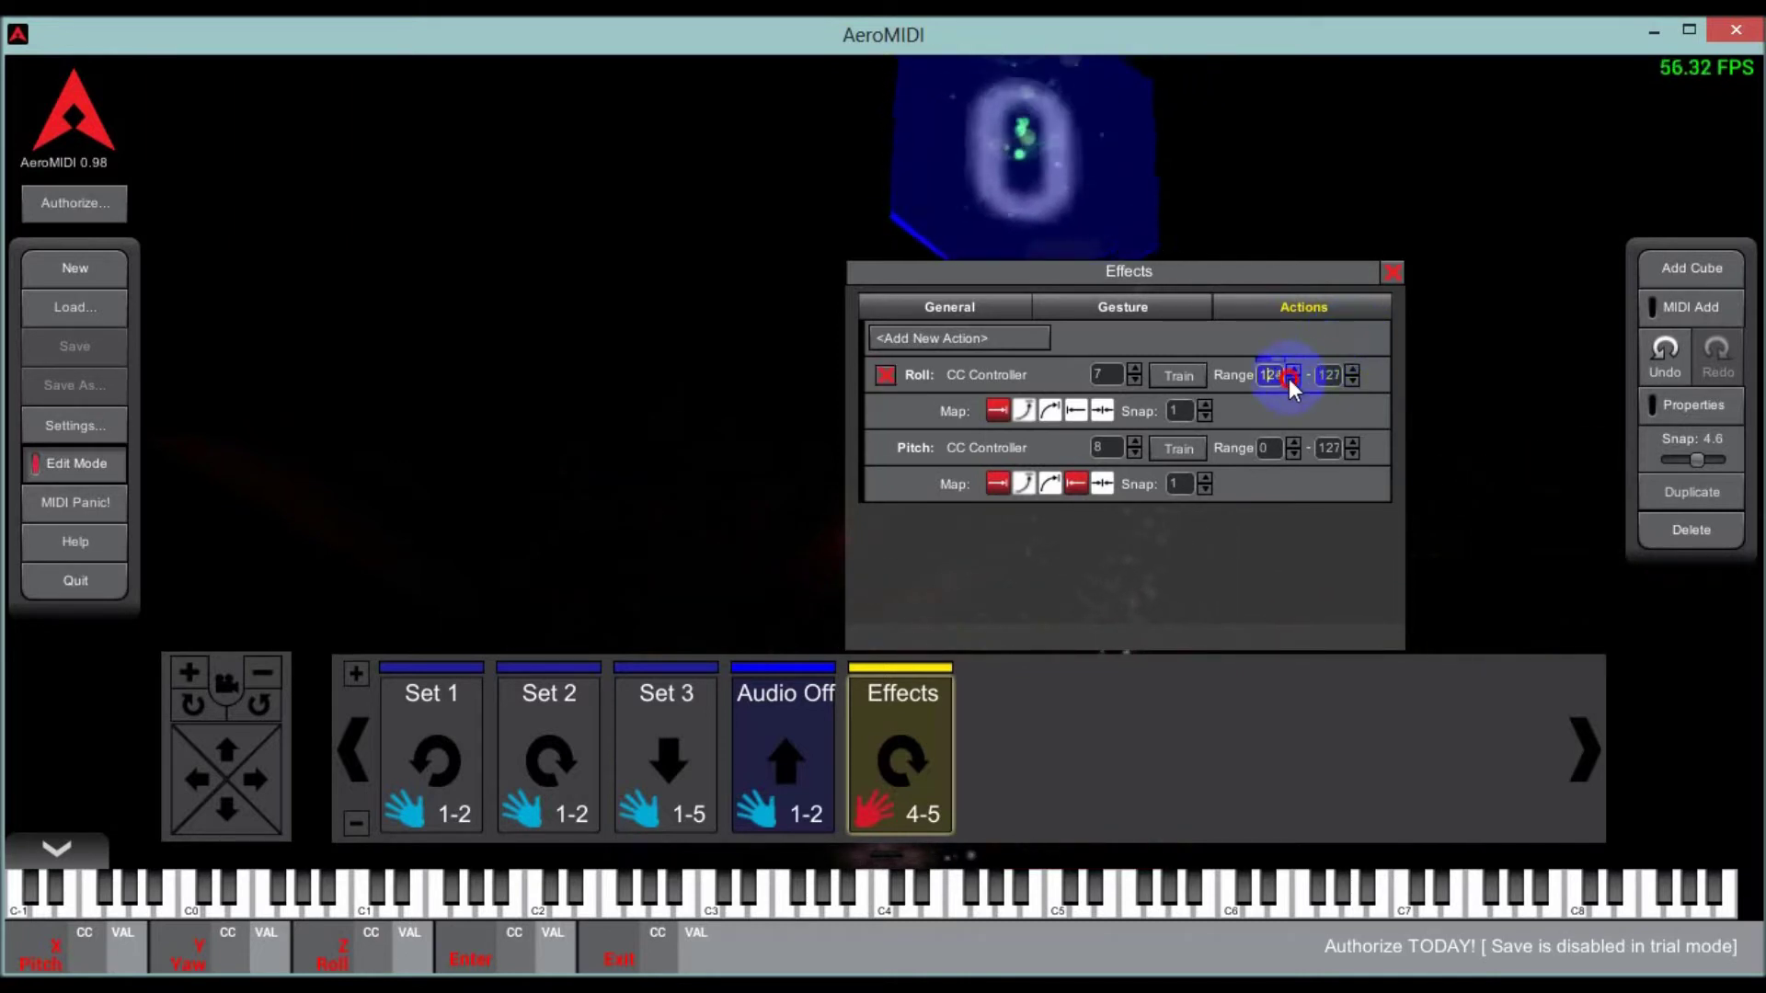
left_click(1292, 381)
left_click(1292, 380)
left_click(1292, 381)
left_click(1292, 380)
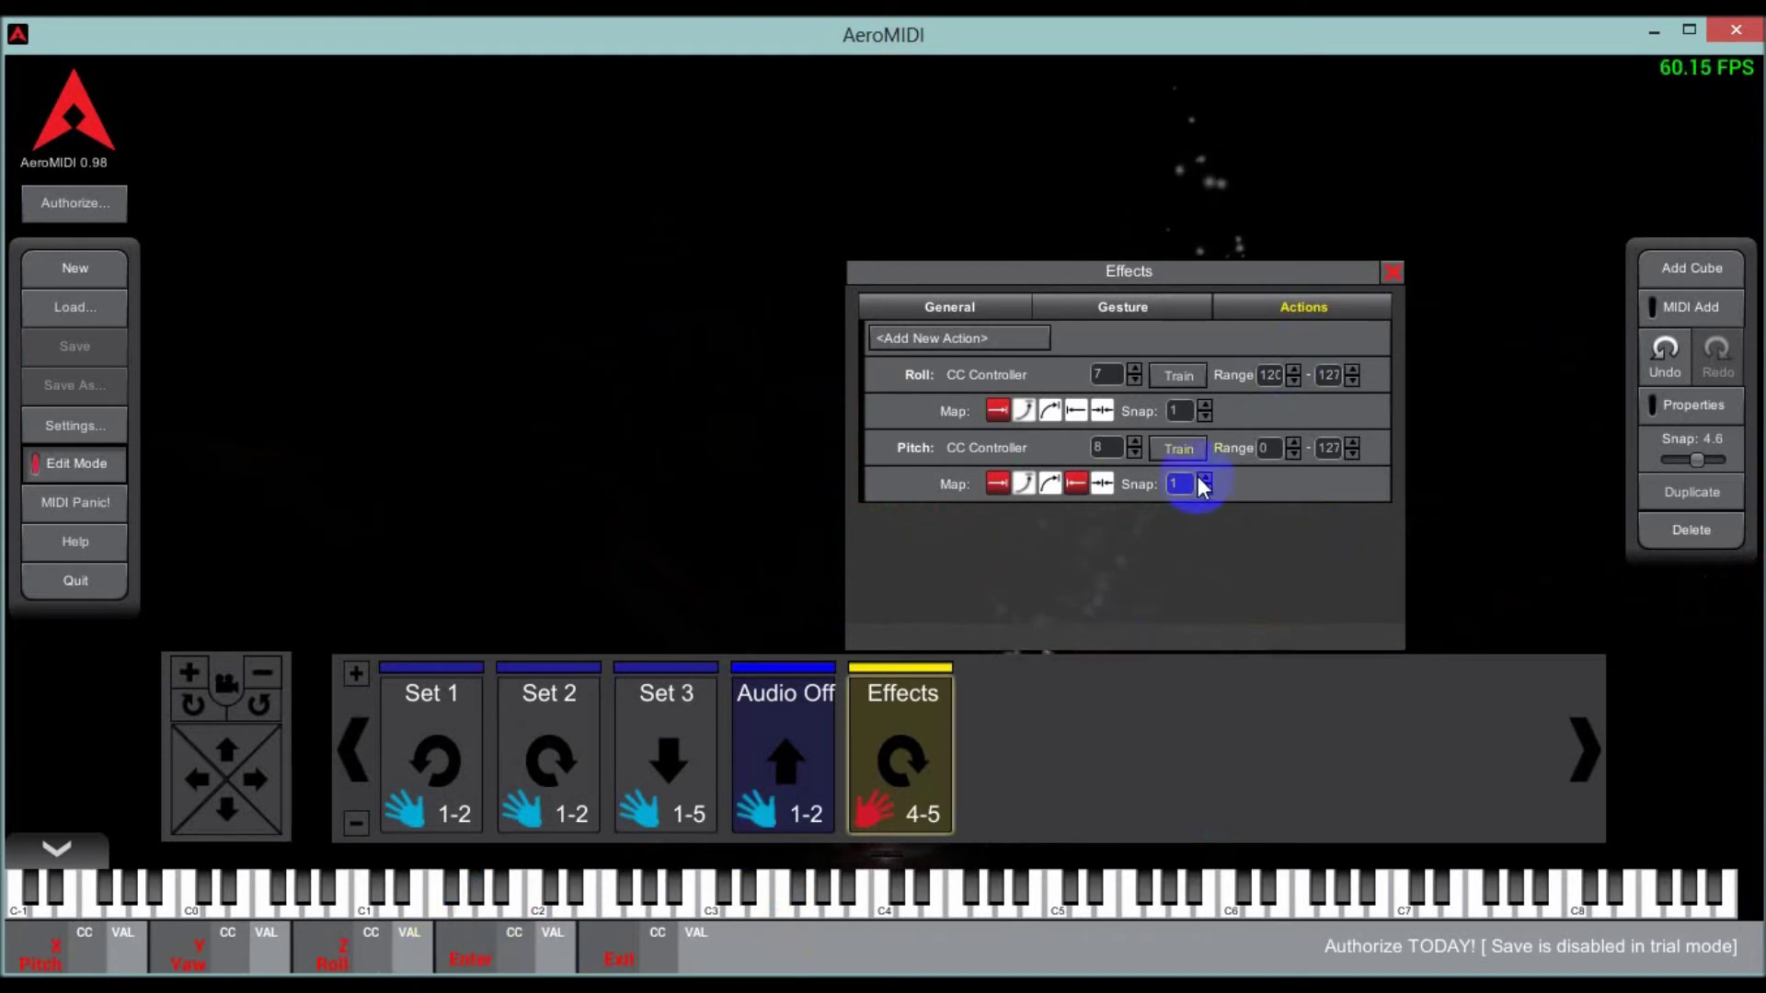
left_click(1267, 377)
- Set the Roll action's Range minimum to 0 for a full 0–127 range
type("20")
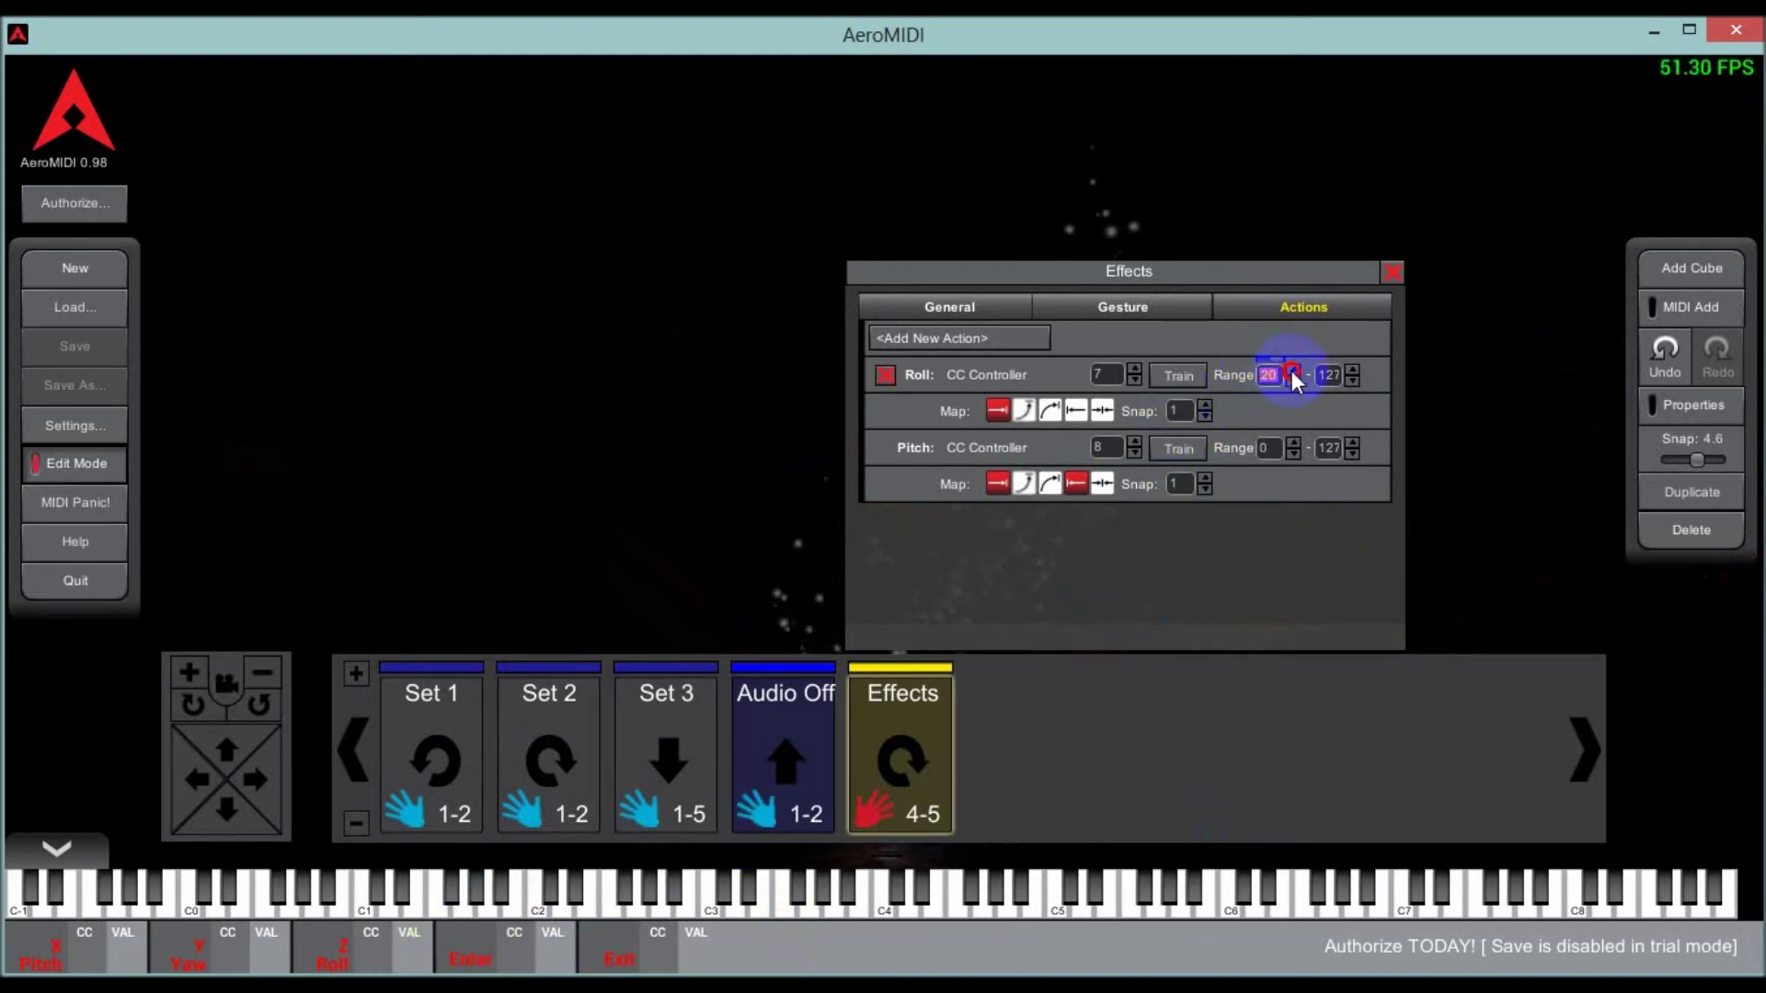
type("0")
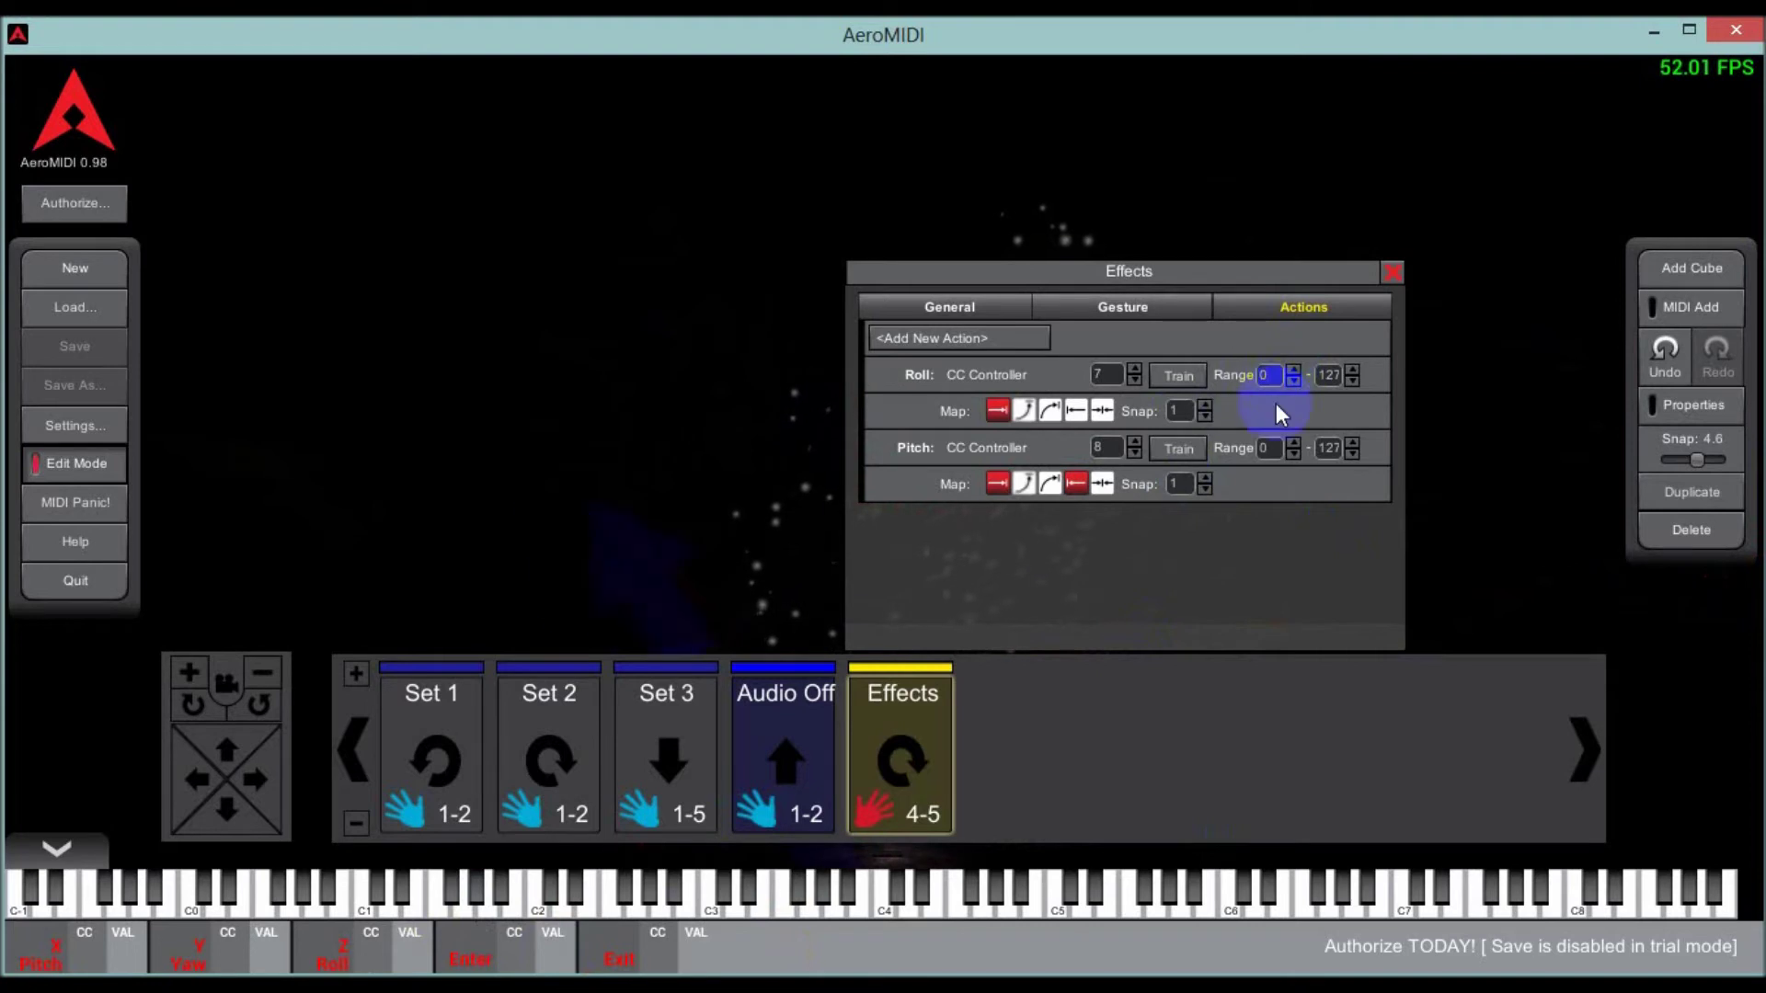
left_click(1313, 374)
left_click(1185, 411)
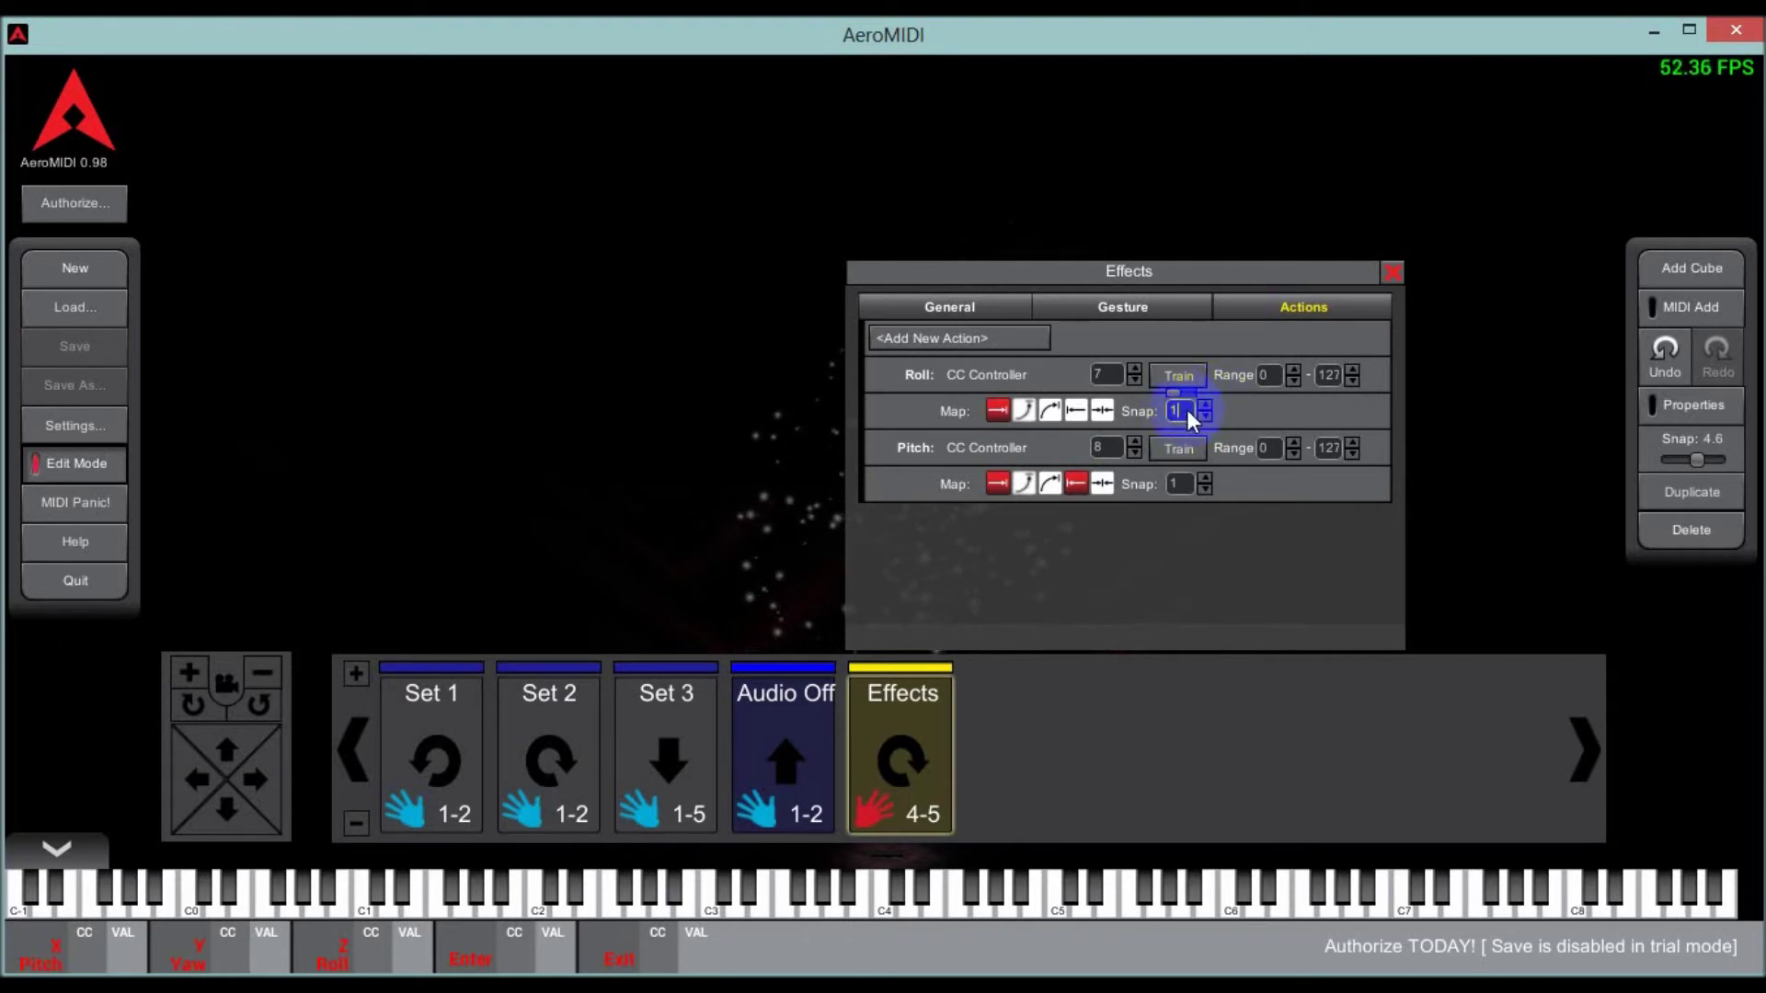
left_click(1173, 411)
type("20")
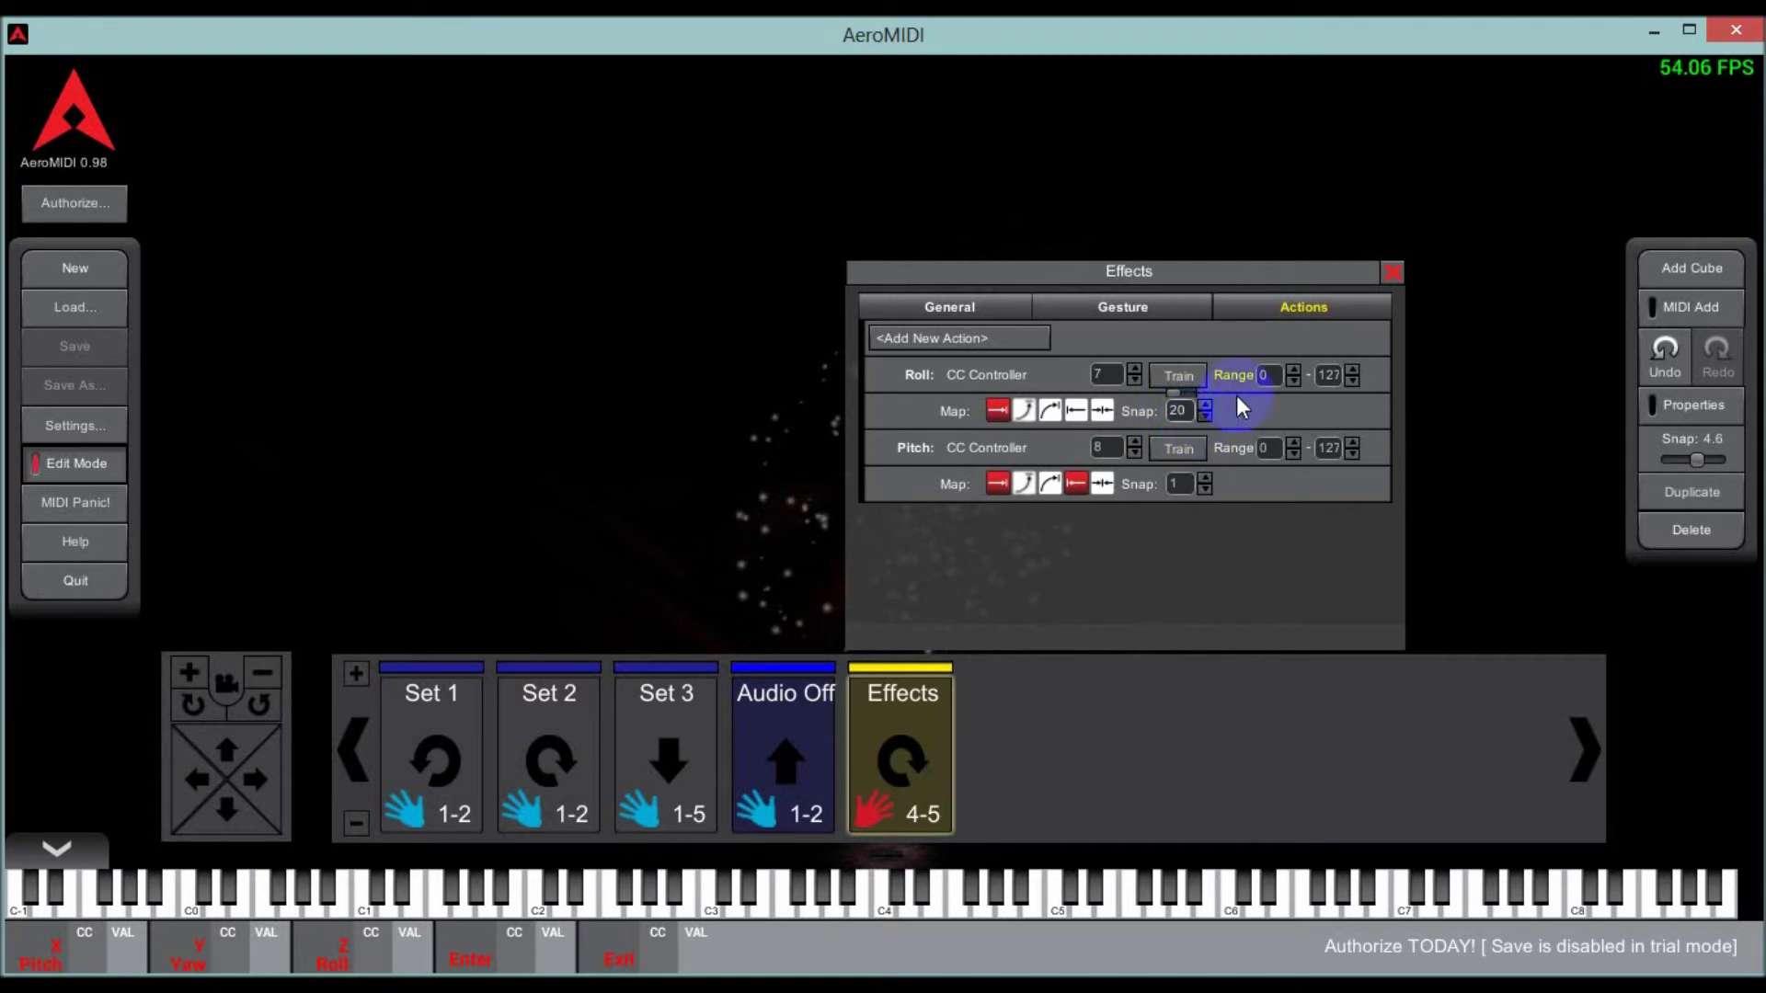
left_click(1269, 375)
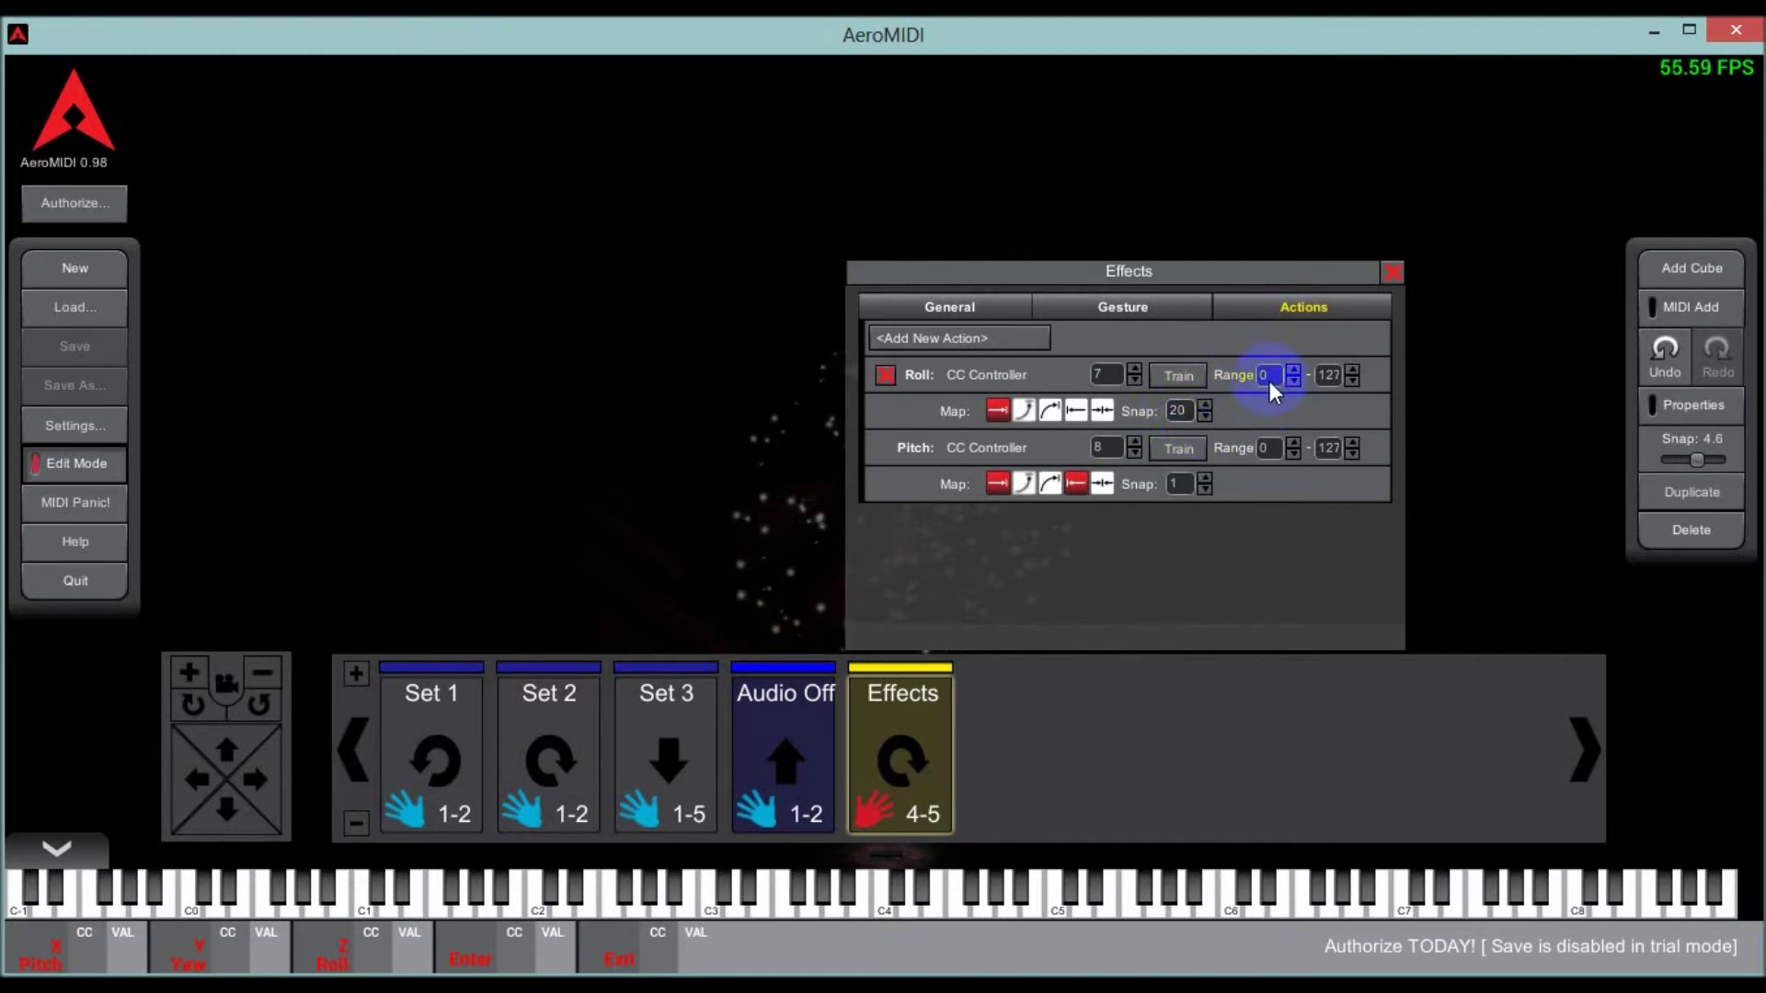
left_click(1324, 377)
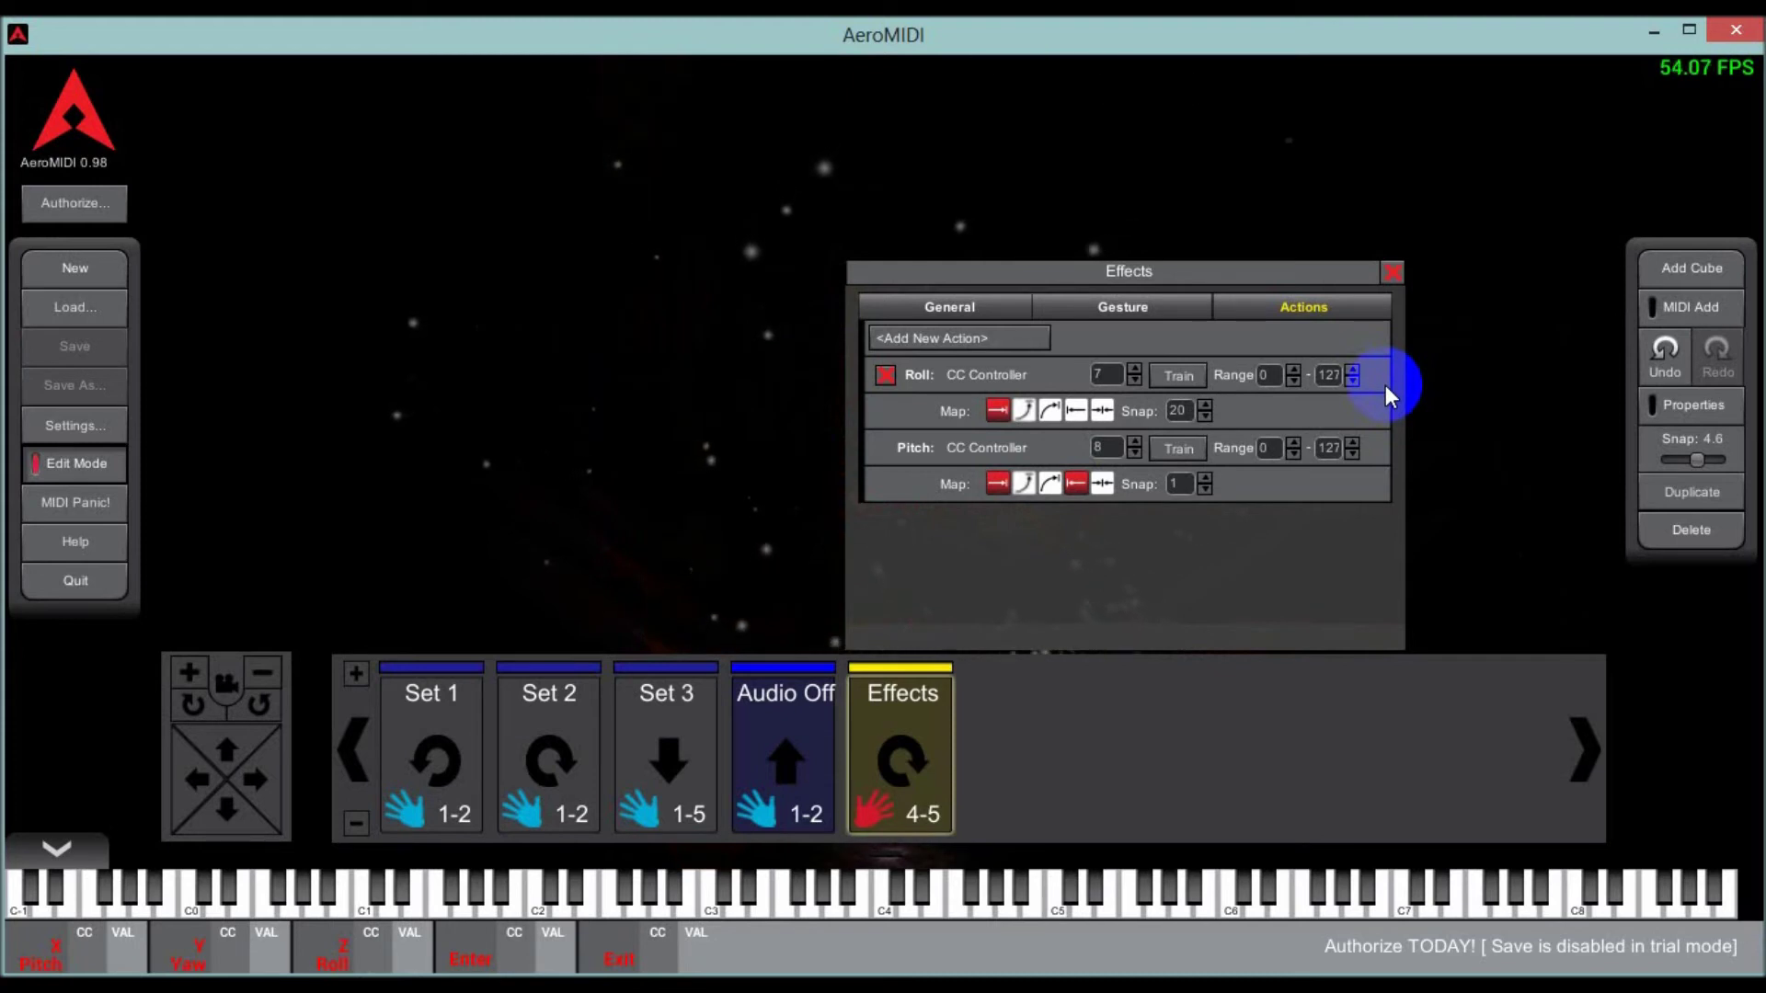
left_click(1205, 419)
scroll(1205, 420, "down", 6)
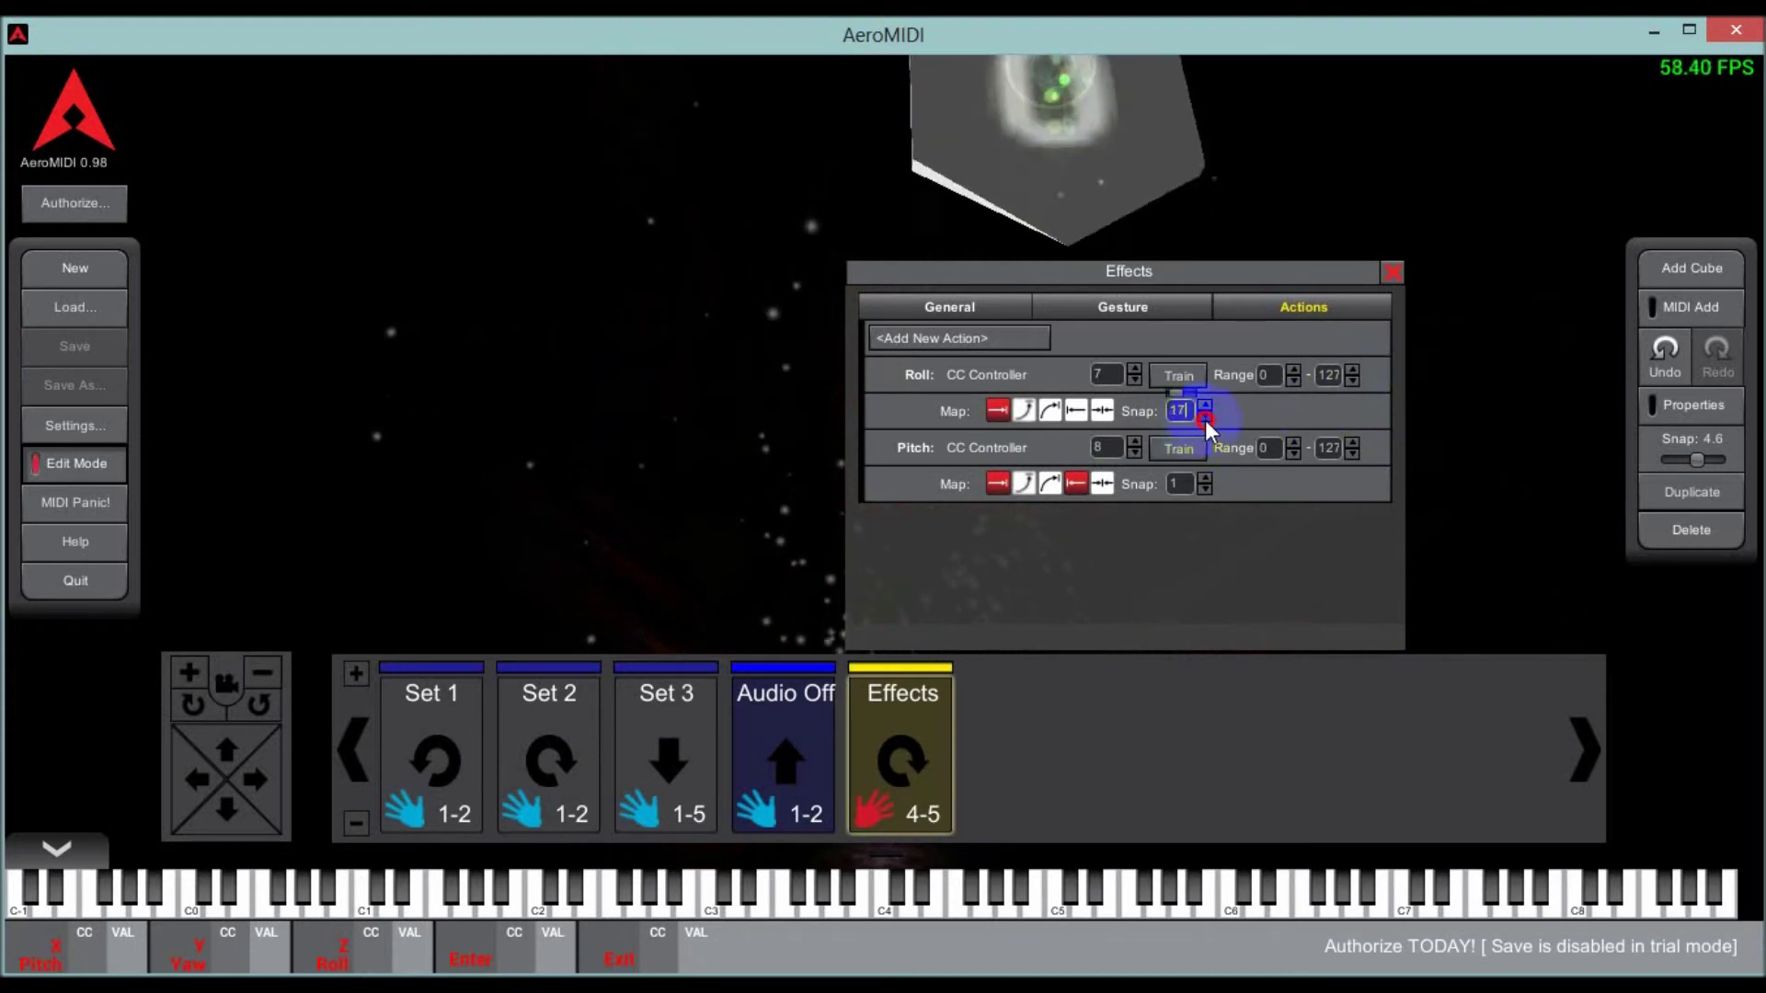
scroll(1205, 420, "down", 5)
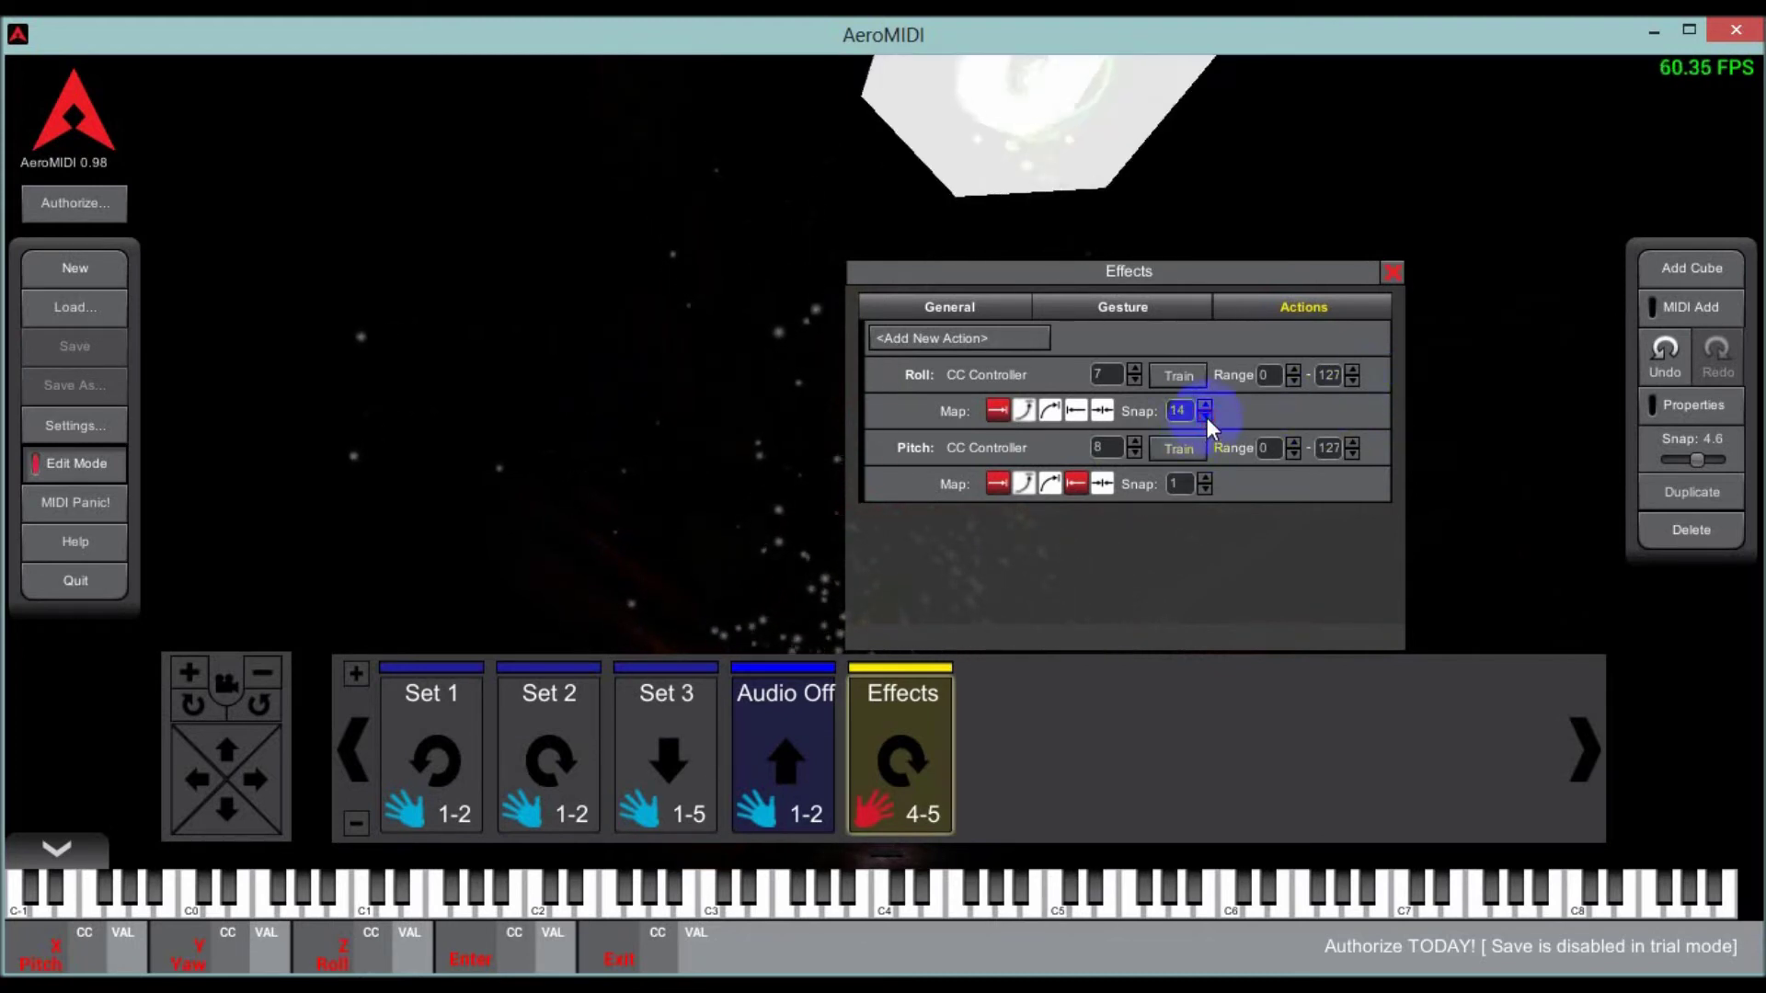
left_click(1205, 417)
scroll(1204, 420, "down", 7)
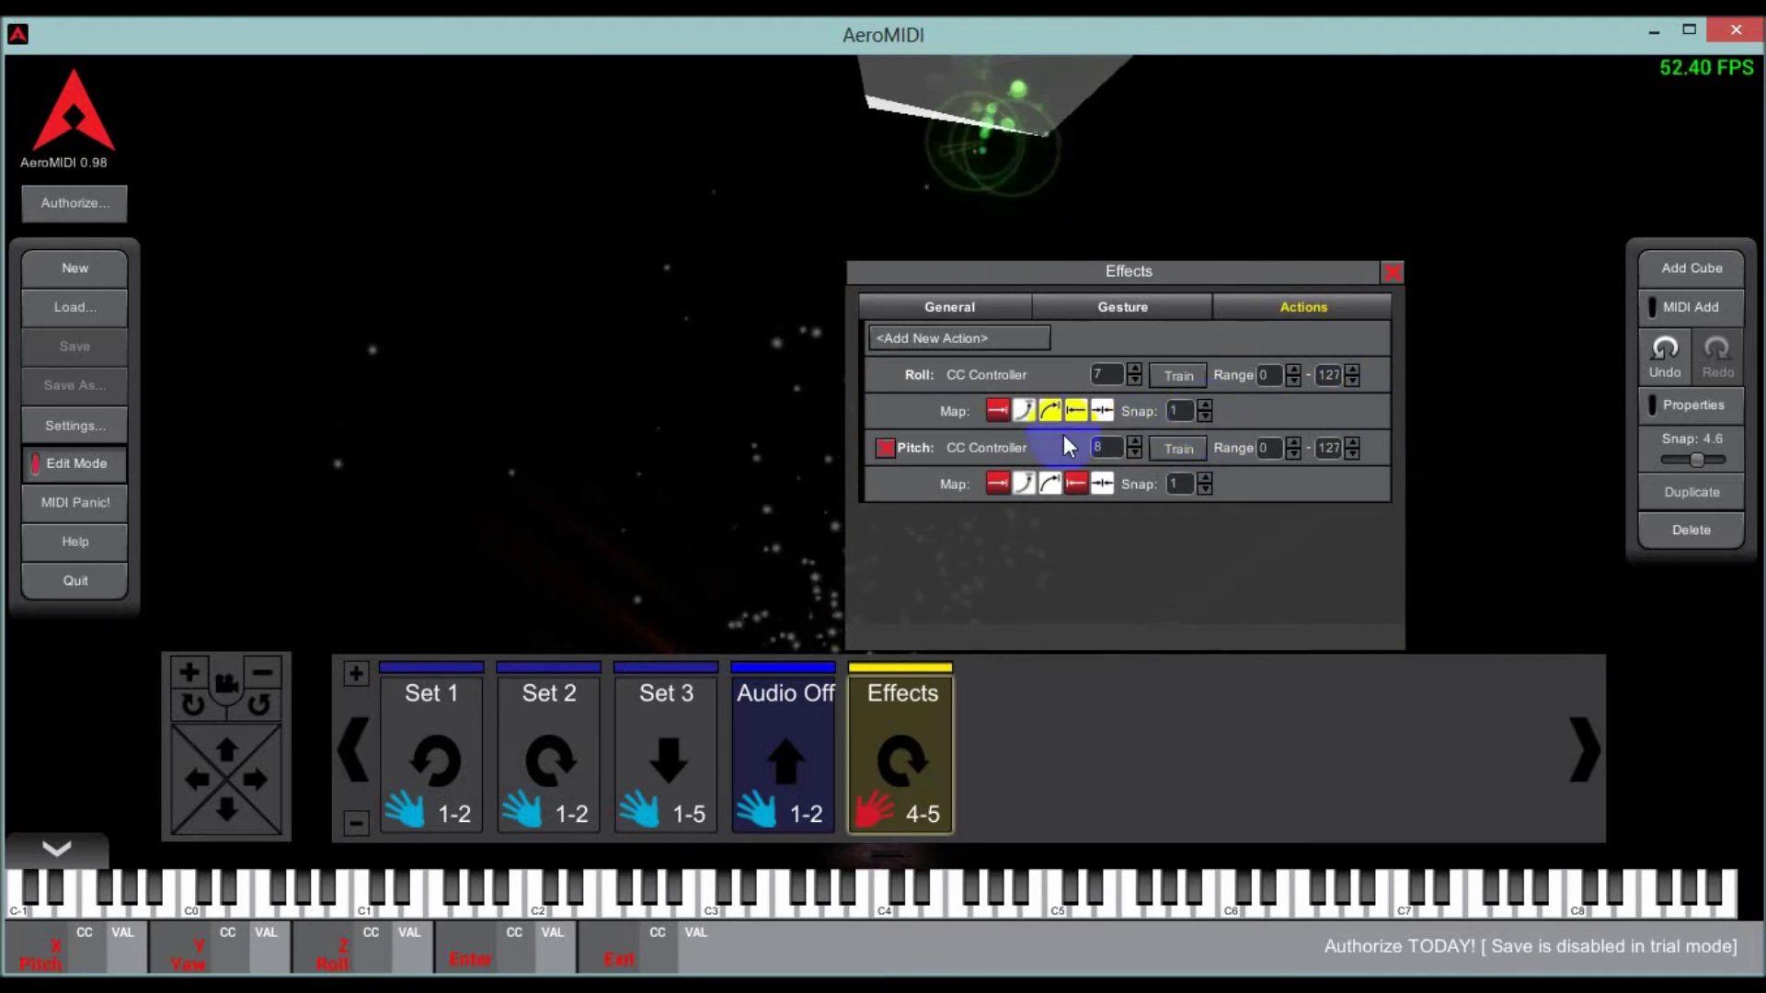
left_click(1075, 410)
- Try each of the Roll action's five Map curves, ending back on the first
left_click(1050, 411)
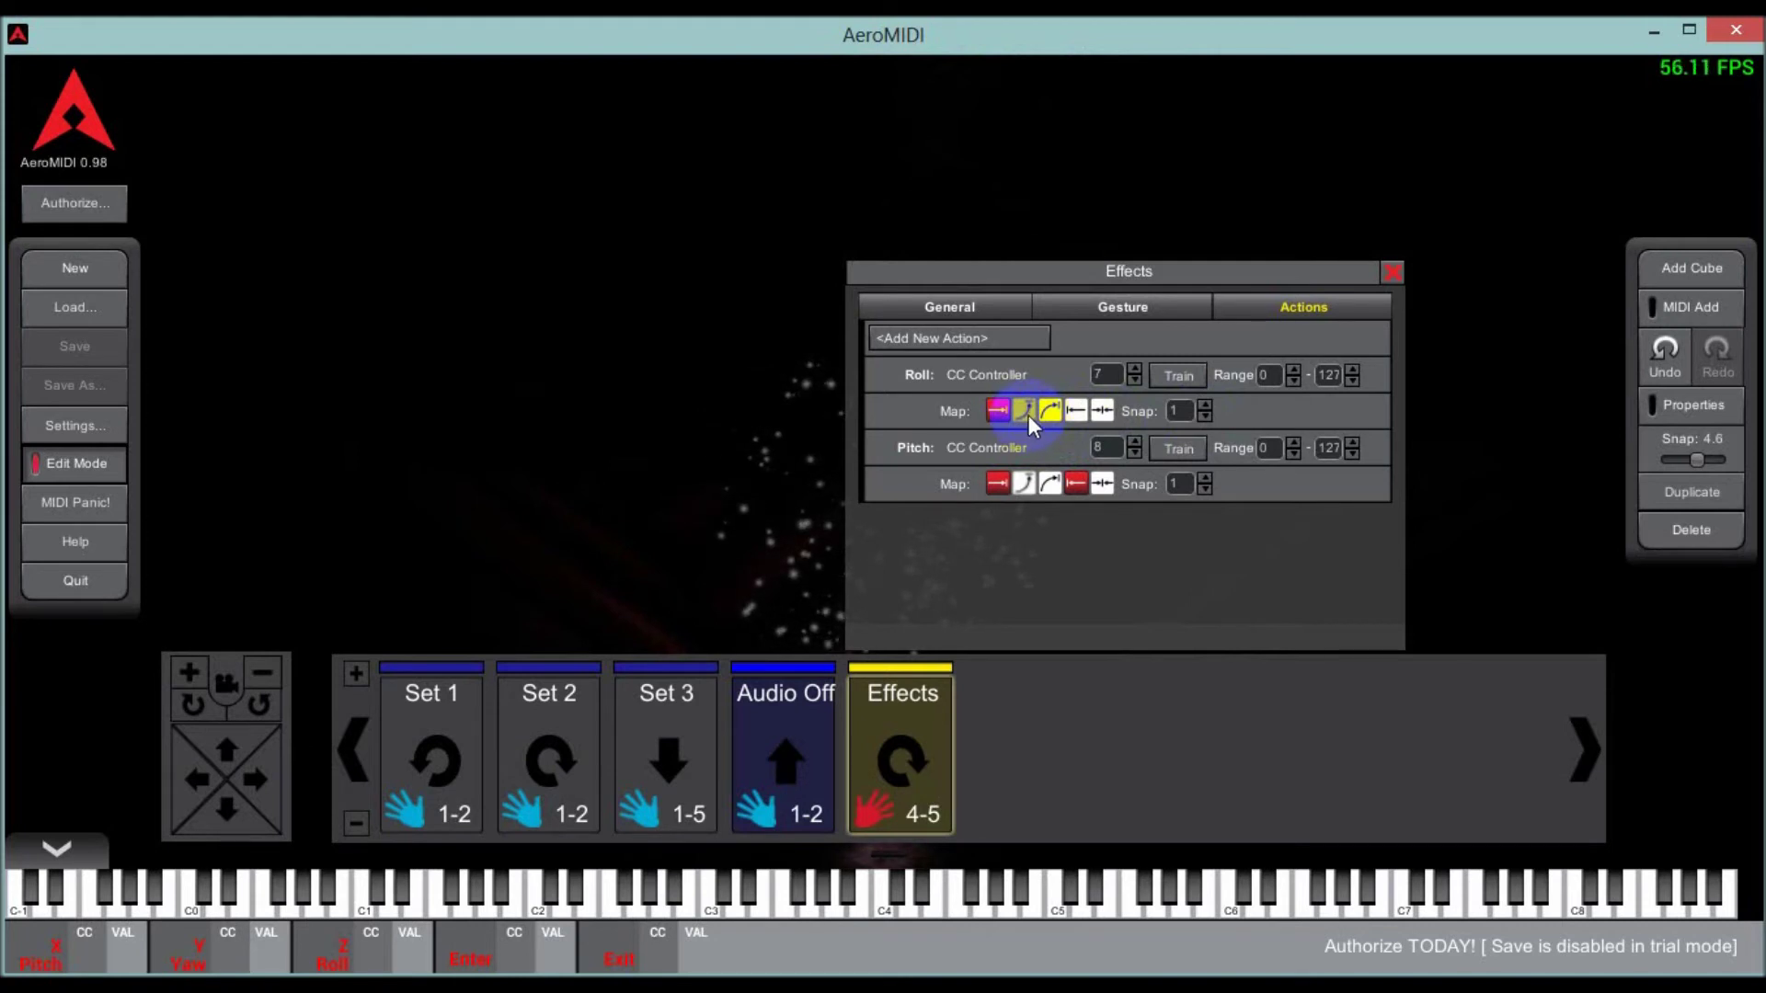
left_click(1048, 411)
left_click(1034, 412)
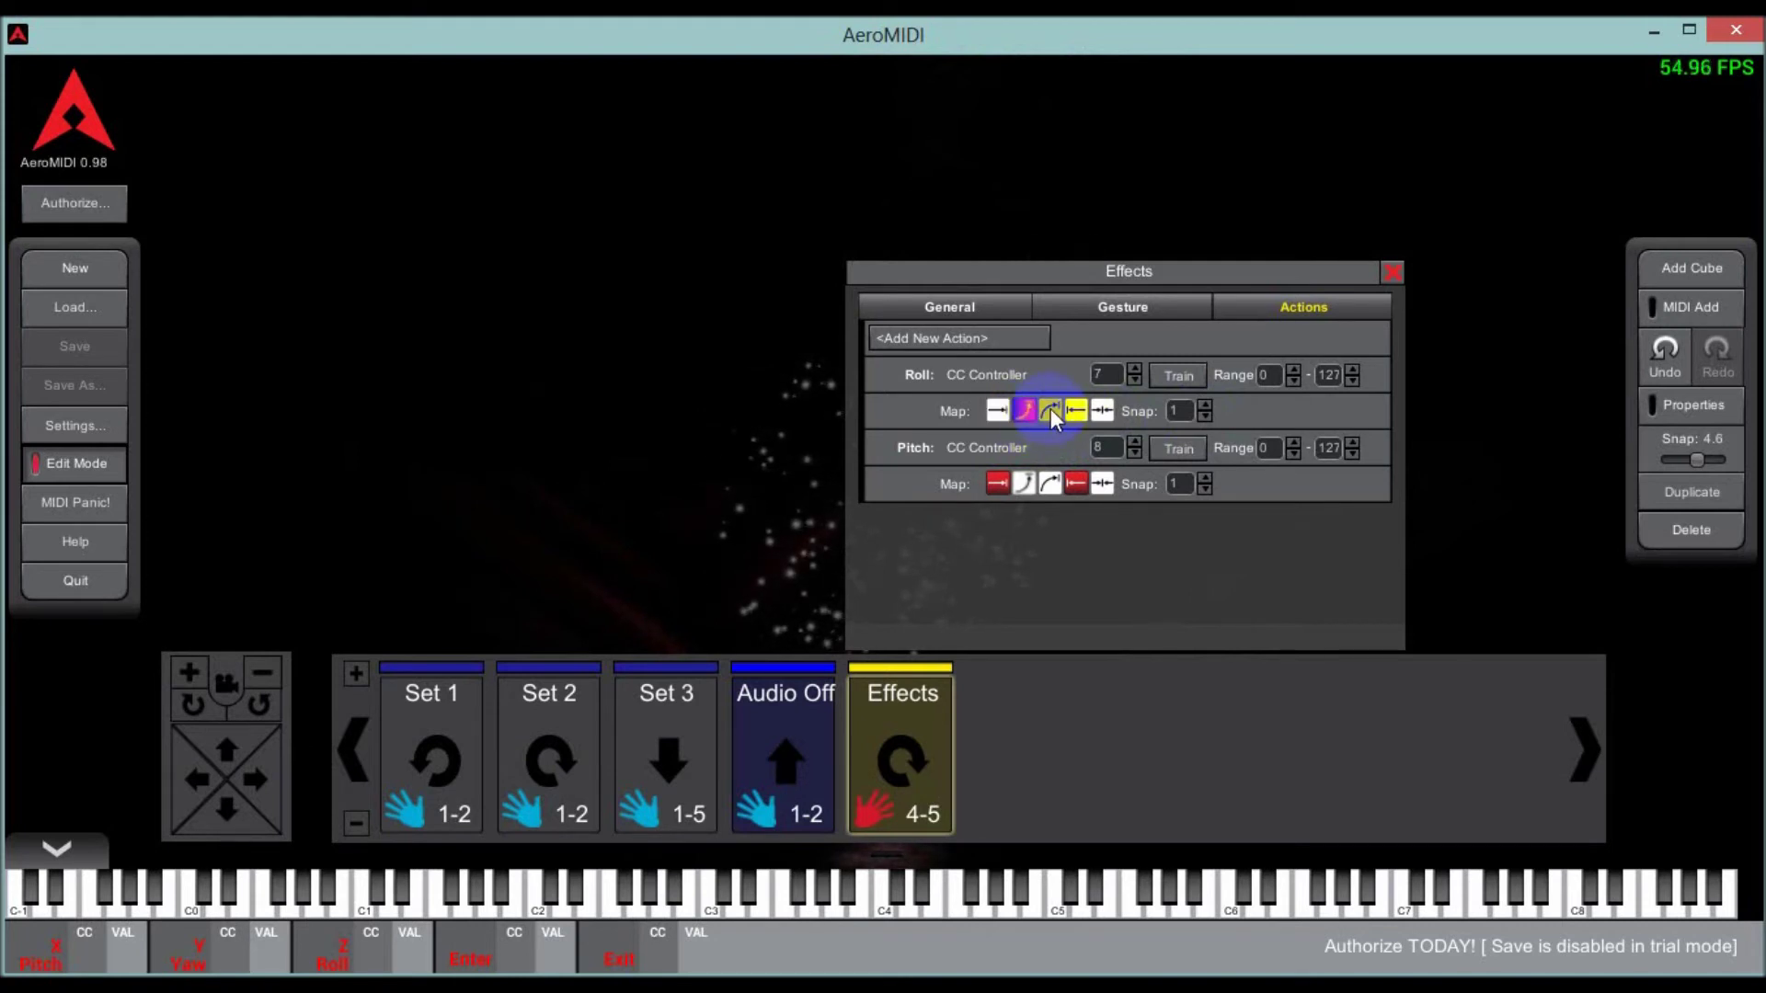
left_click(1051, 410)
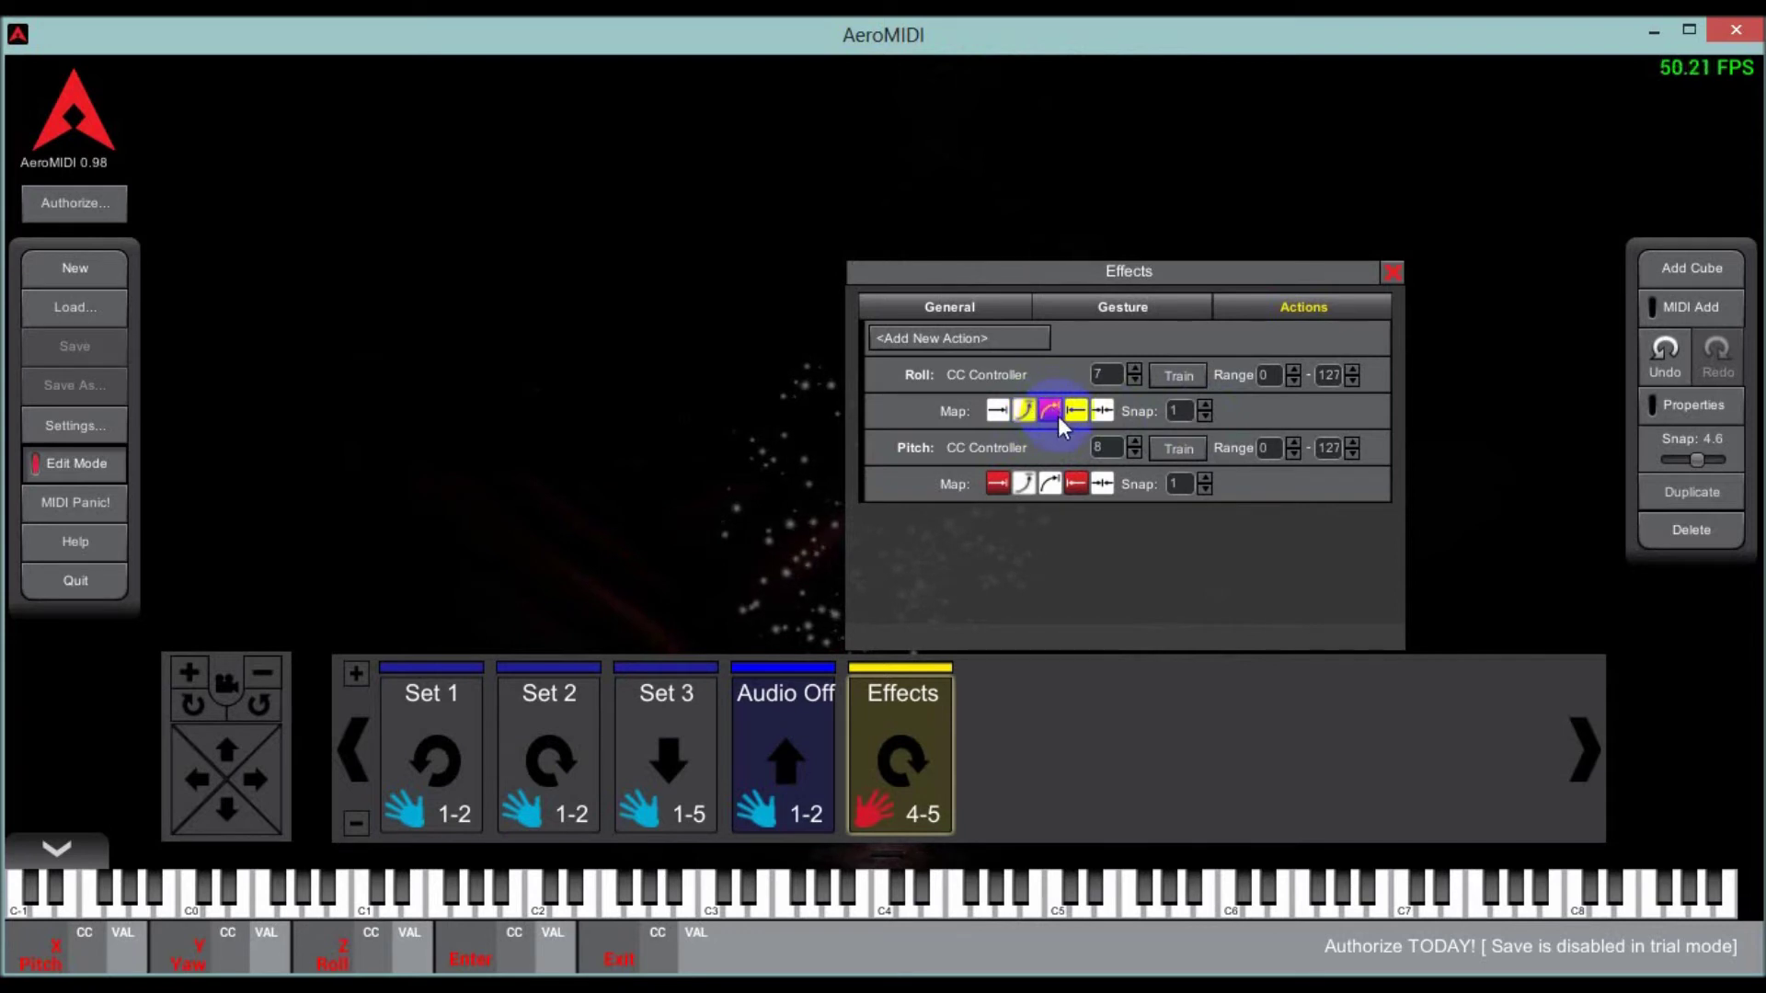
left_click(1073, 411)
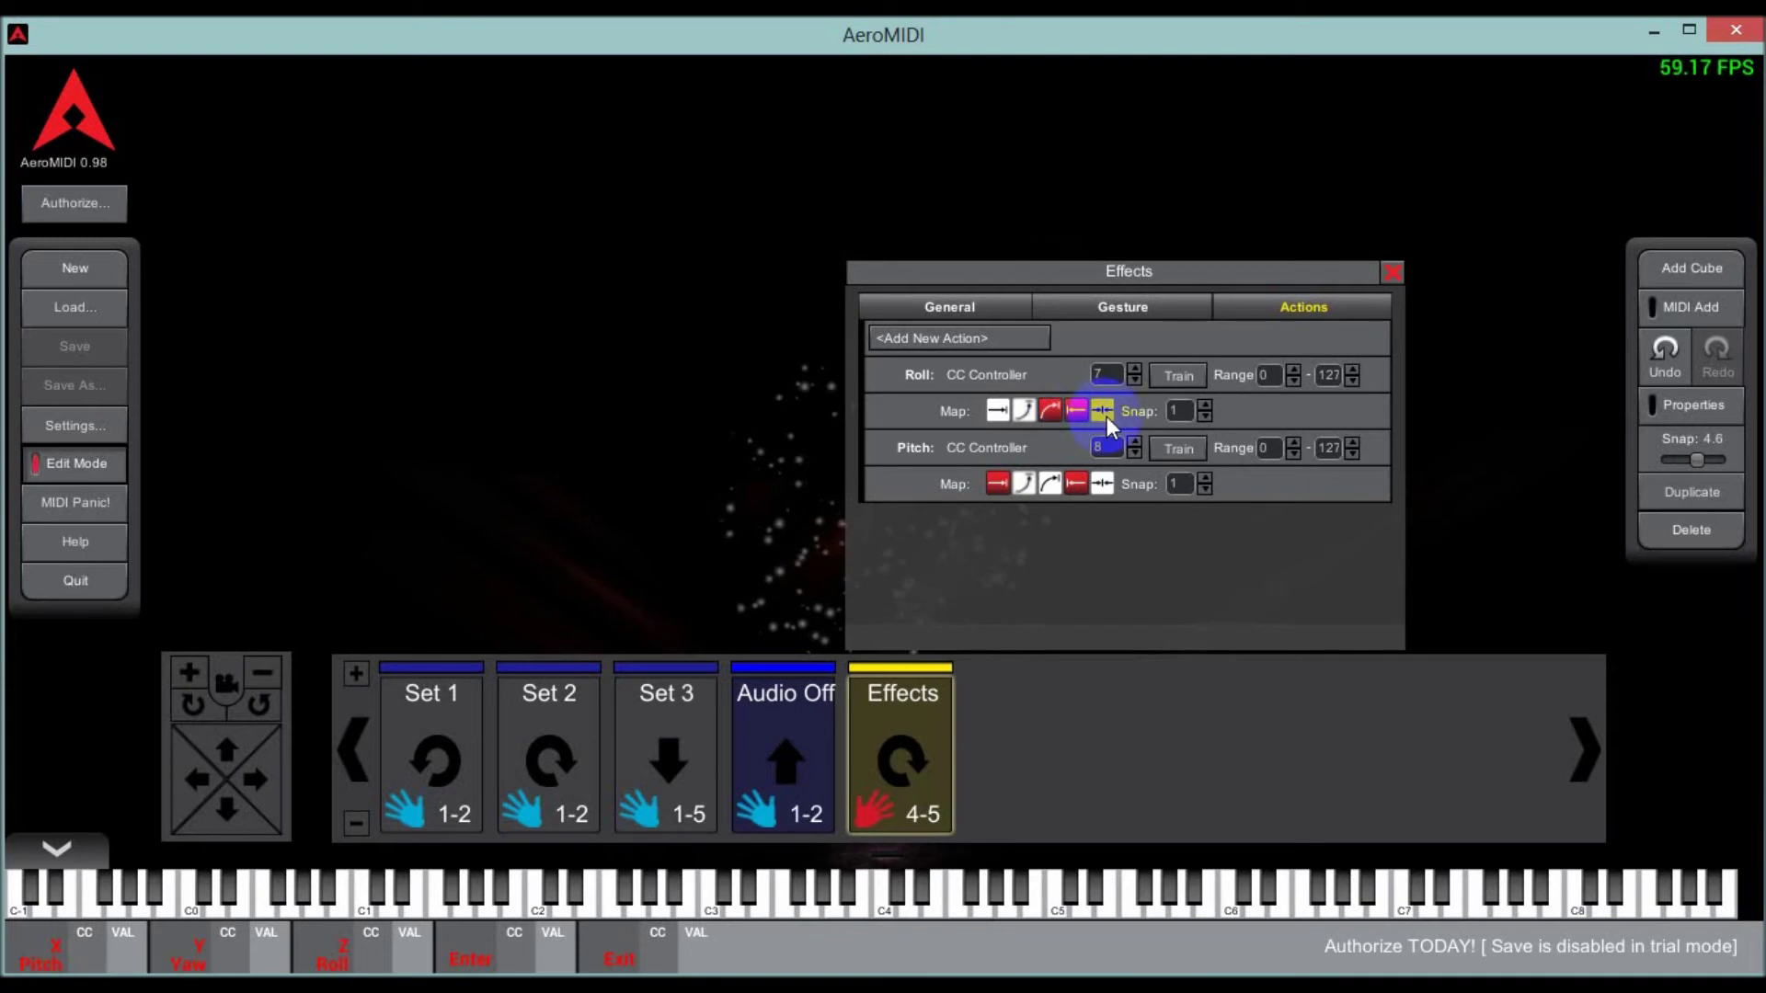
left_click(1102, 411)
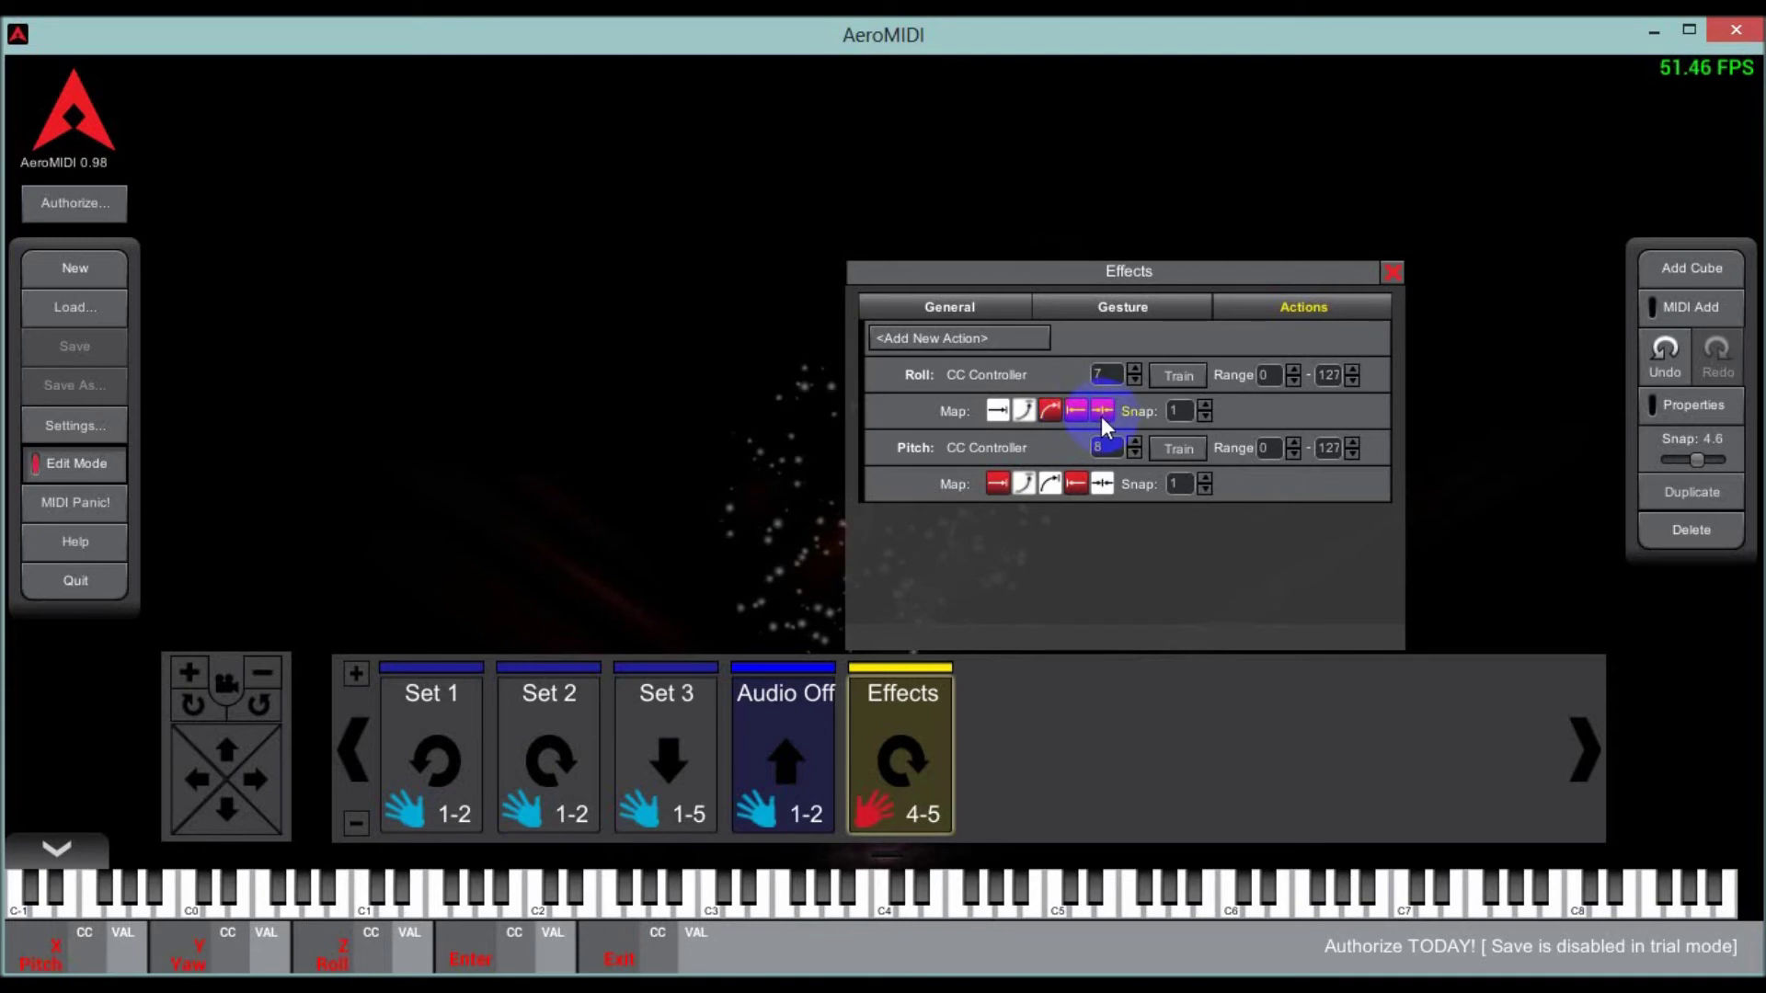
left_click(997, 412)
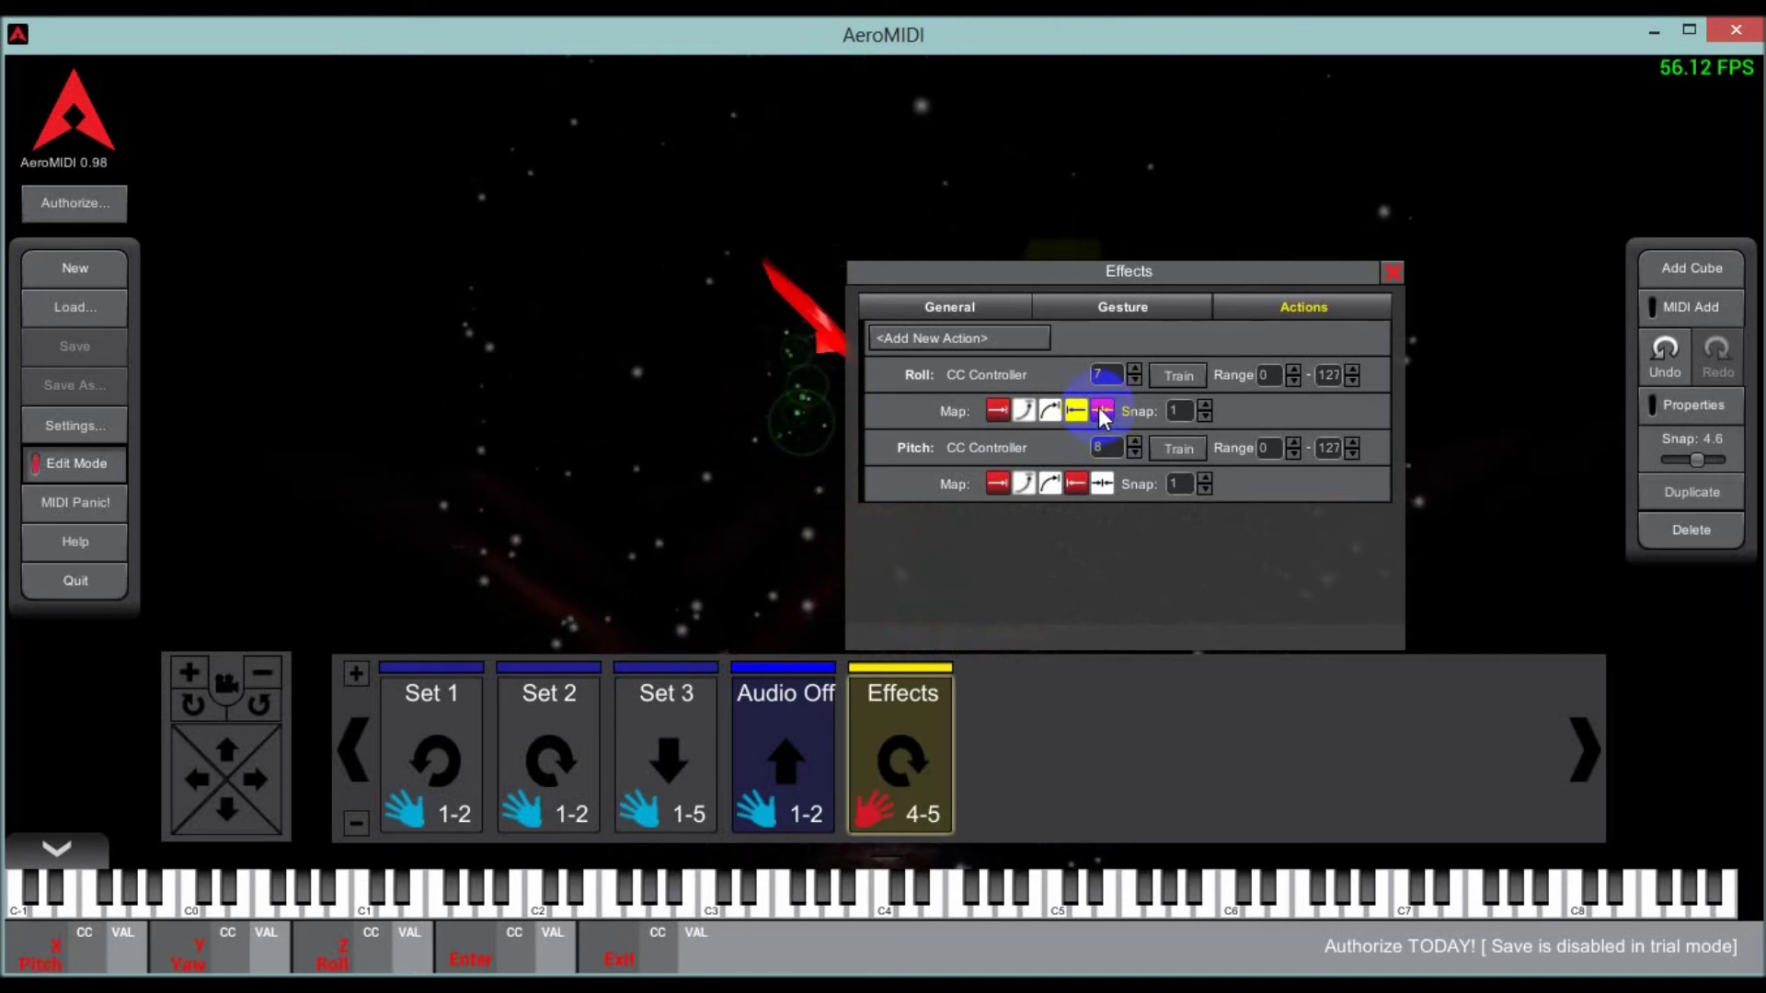
- Pick the fifth Roll Map curve, close the Effects settings, then reopen its Add New Action list
left_click(1103, 412)
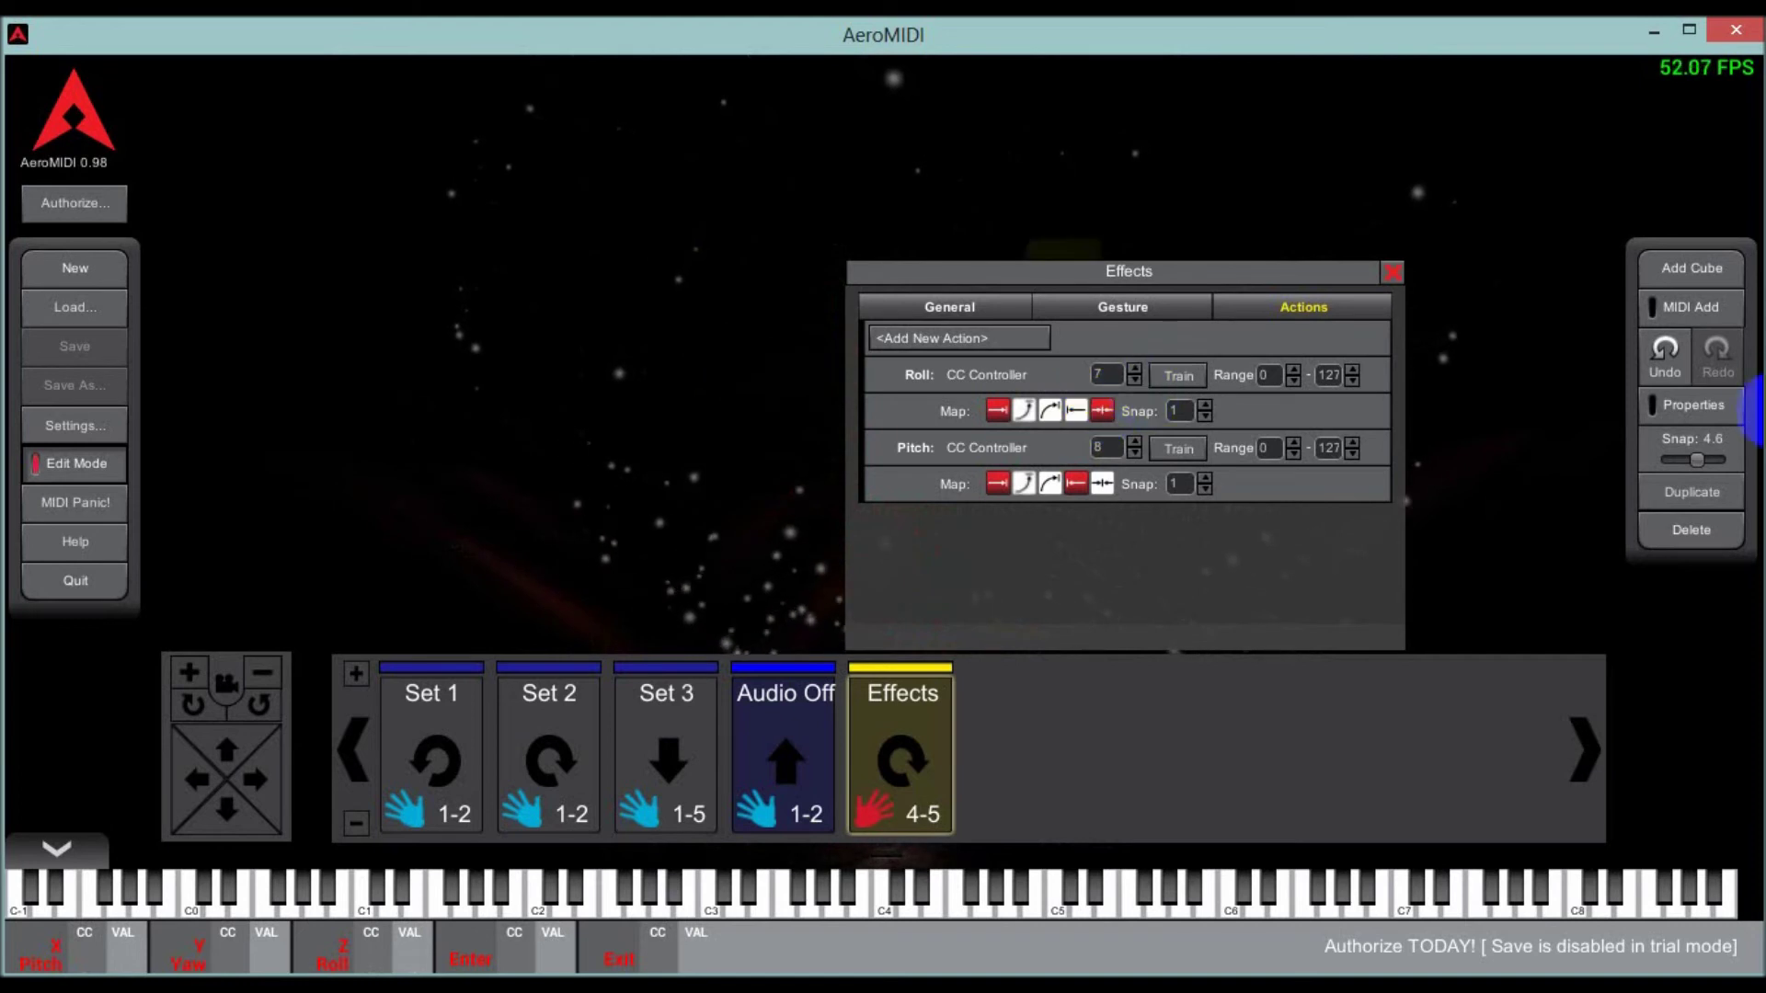
left_click(1392, 273)
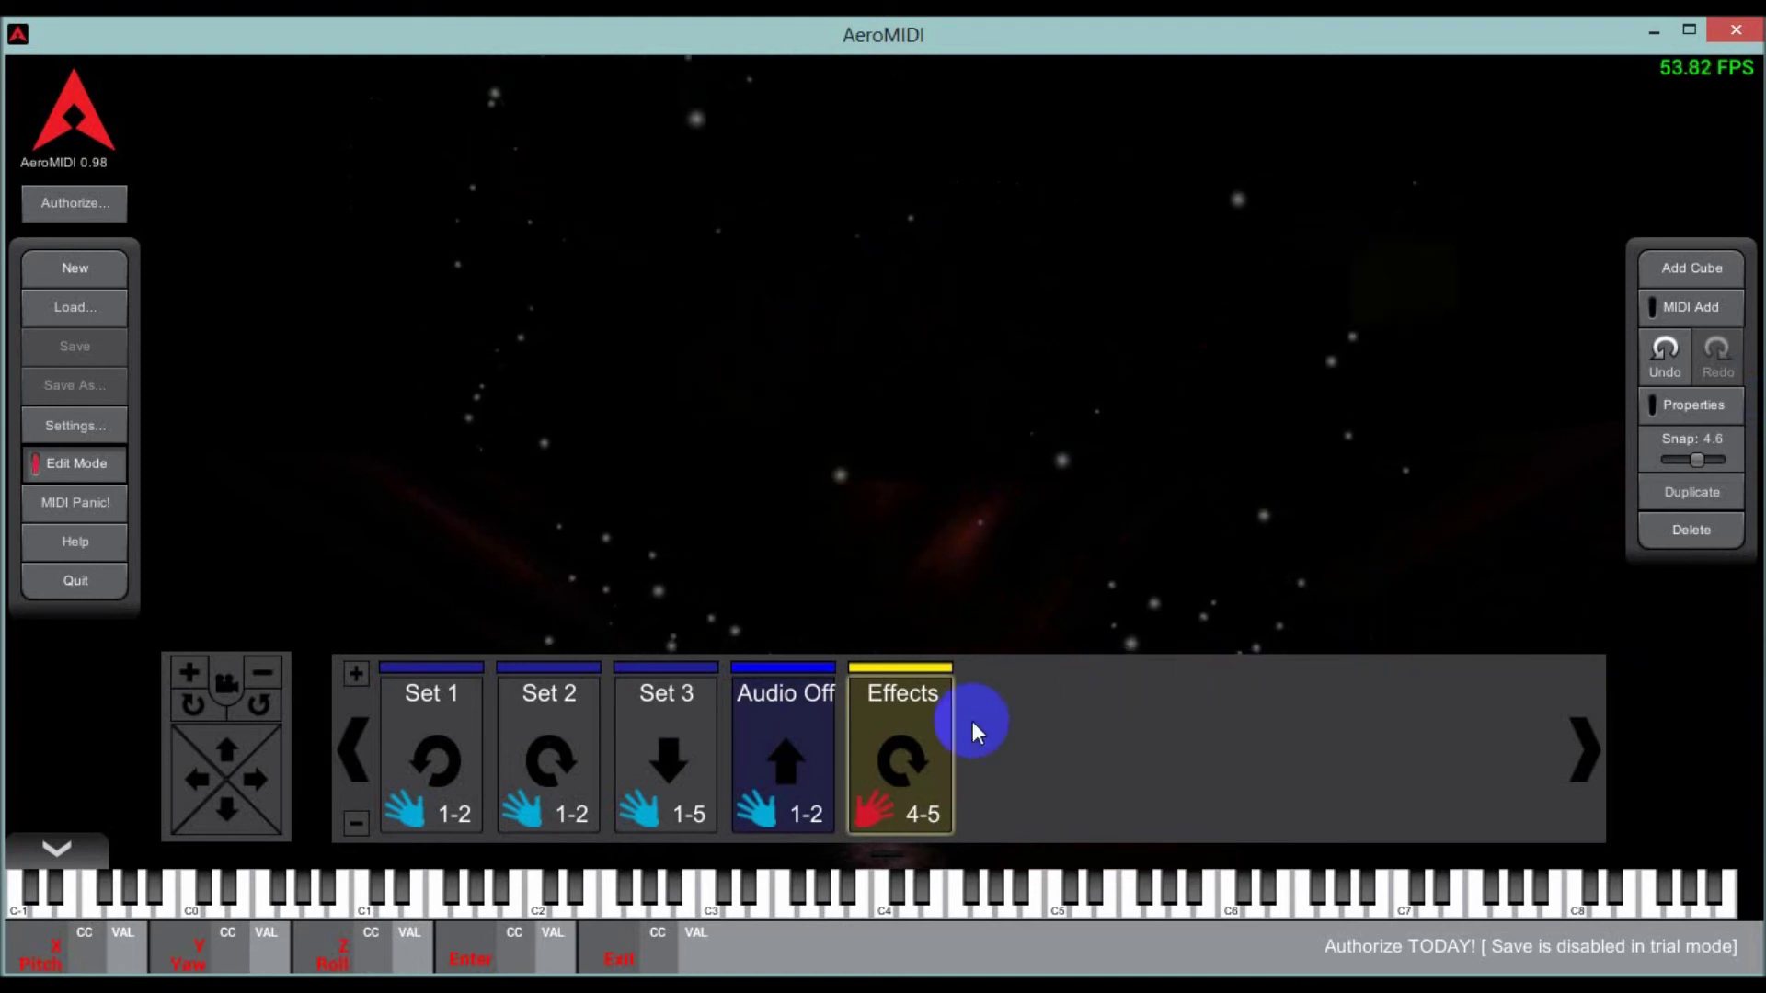
double_click(923, 671)
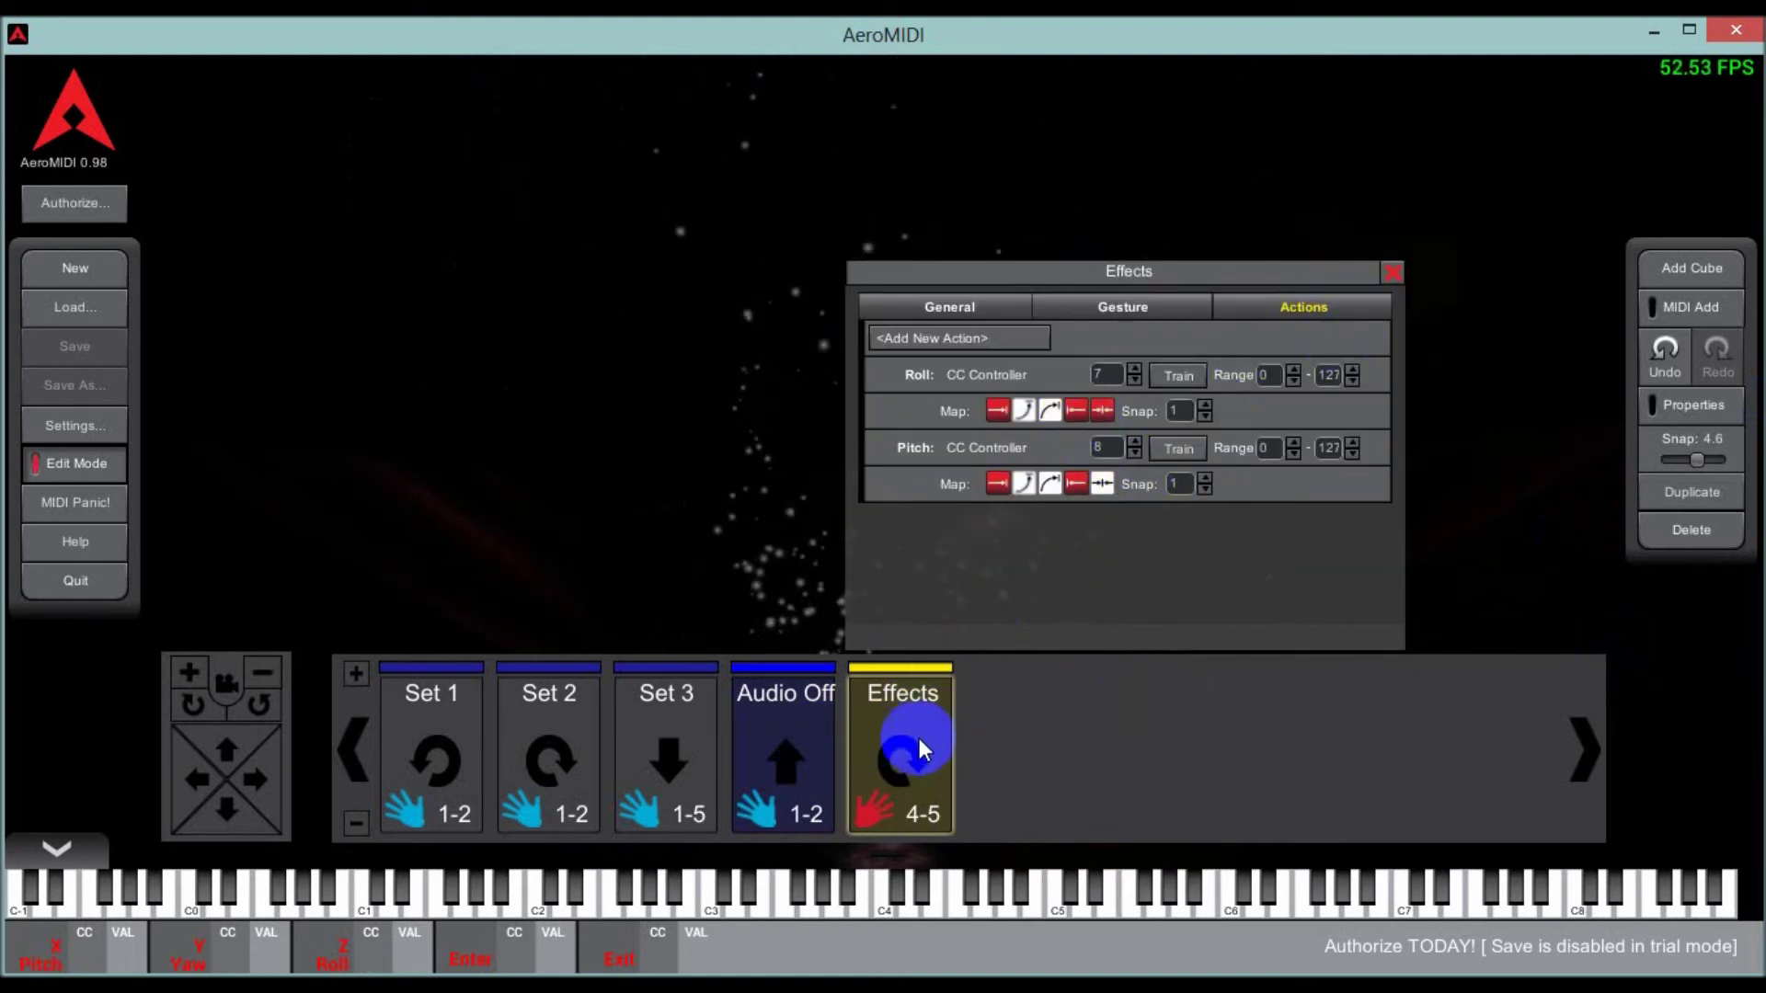
left_click(1393, 272)
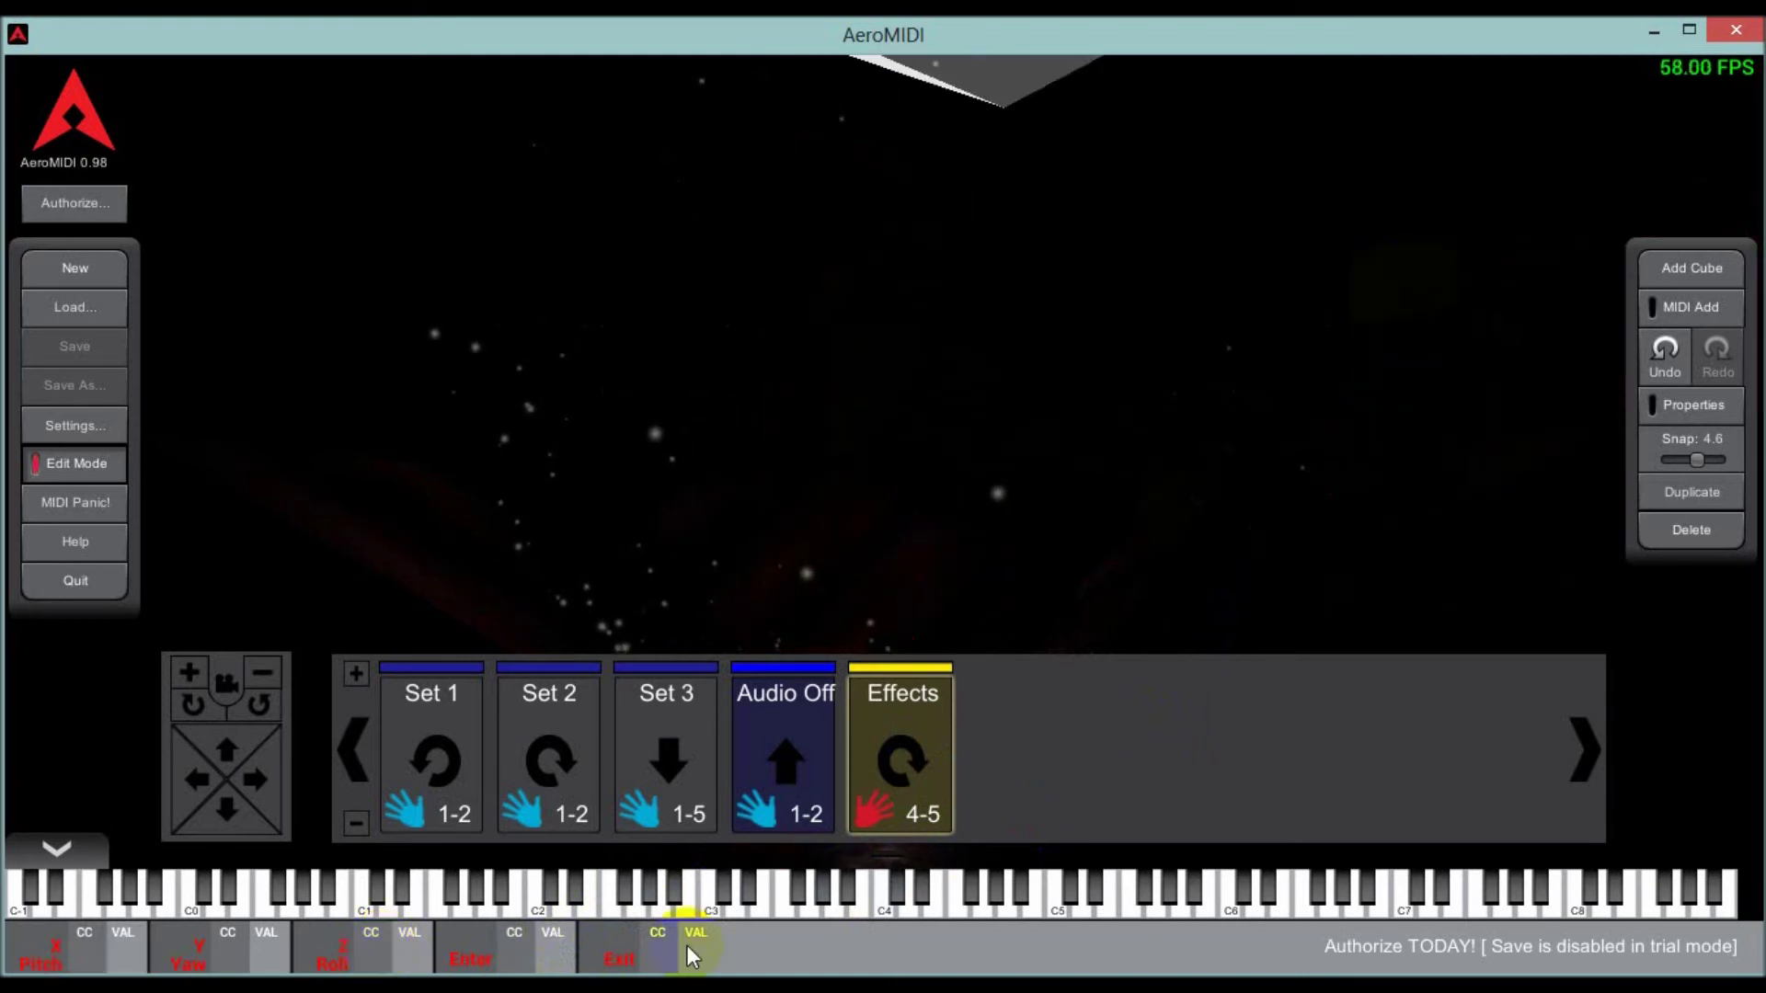
left_click(920, 761)
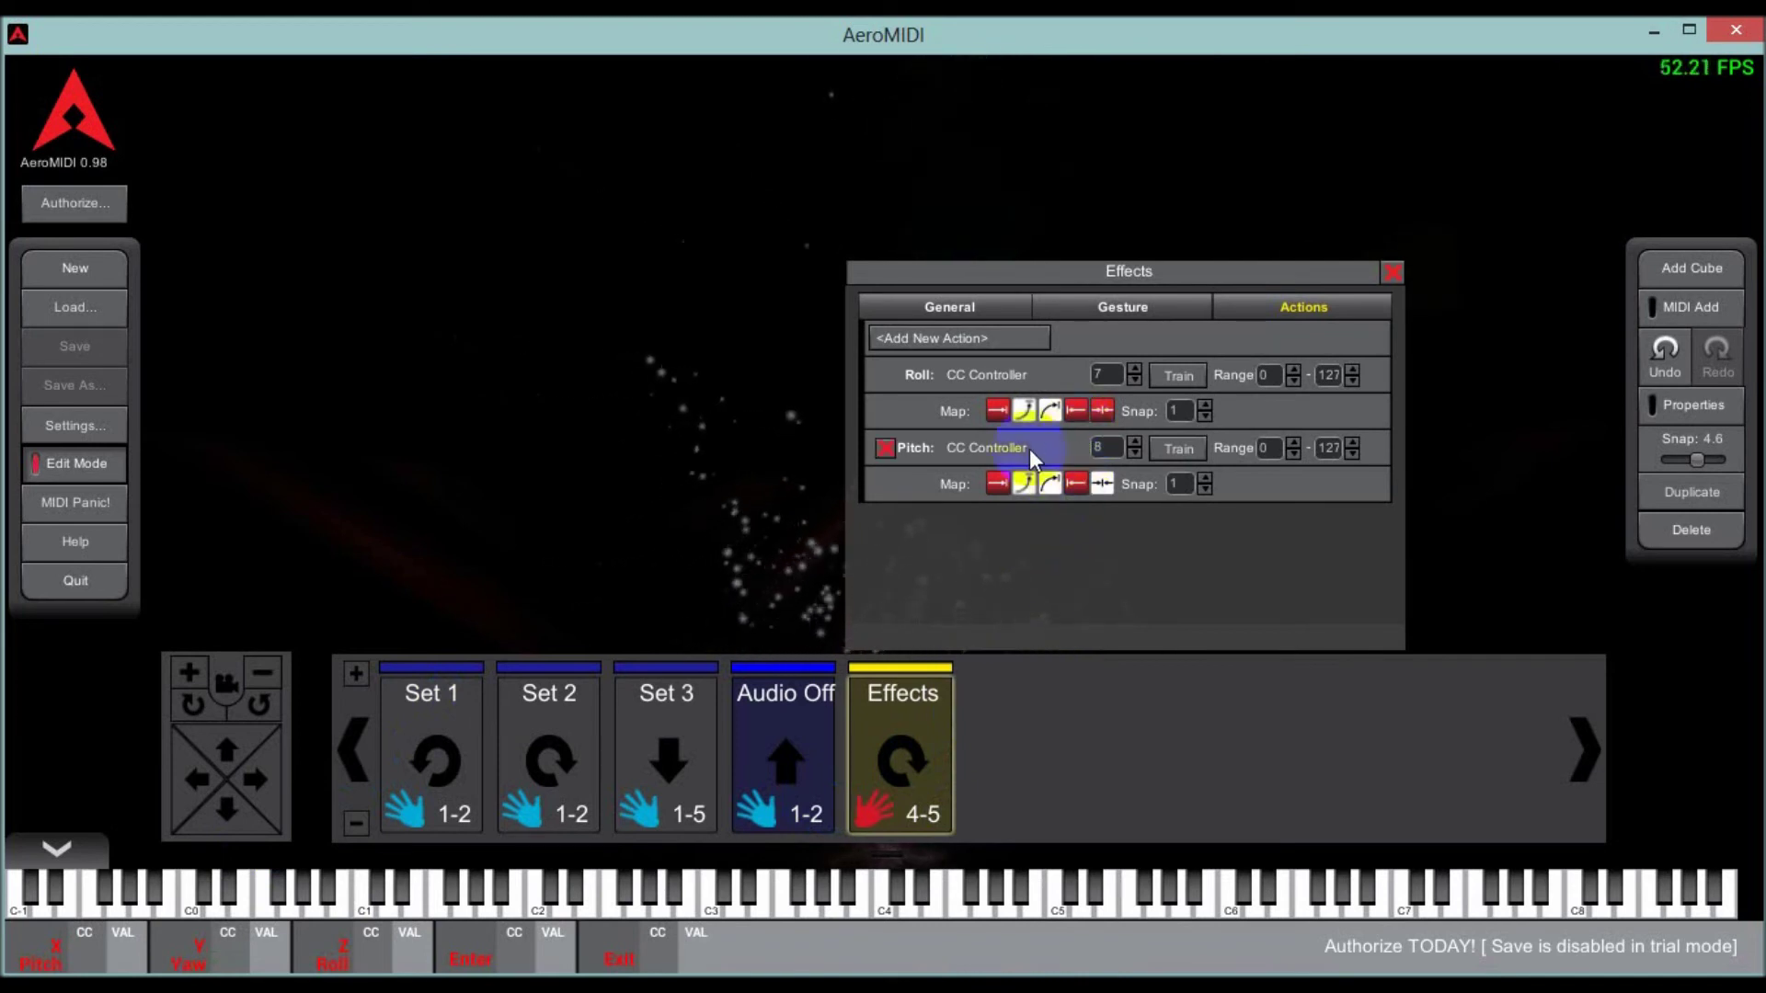
left_click(1026, 338)
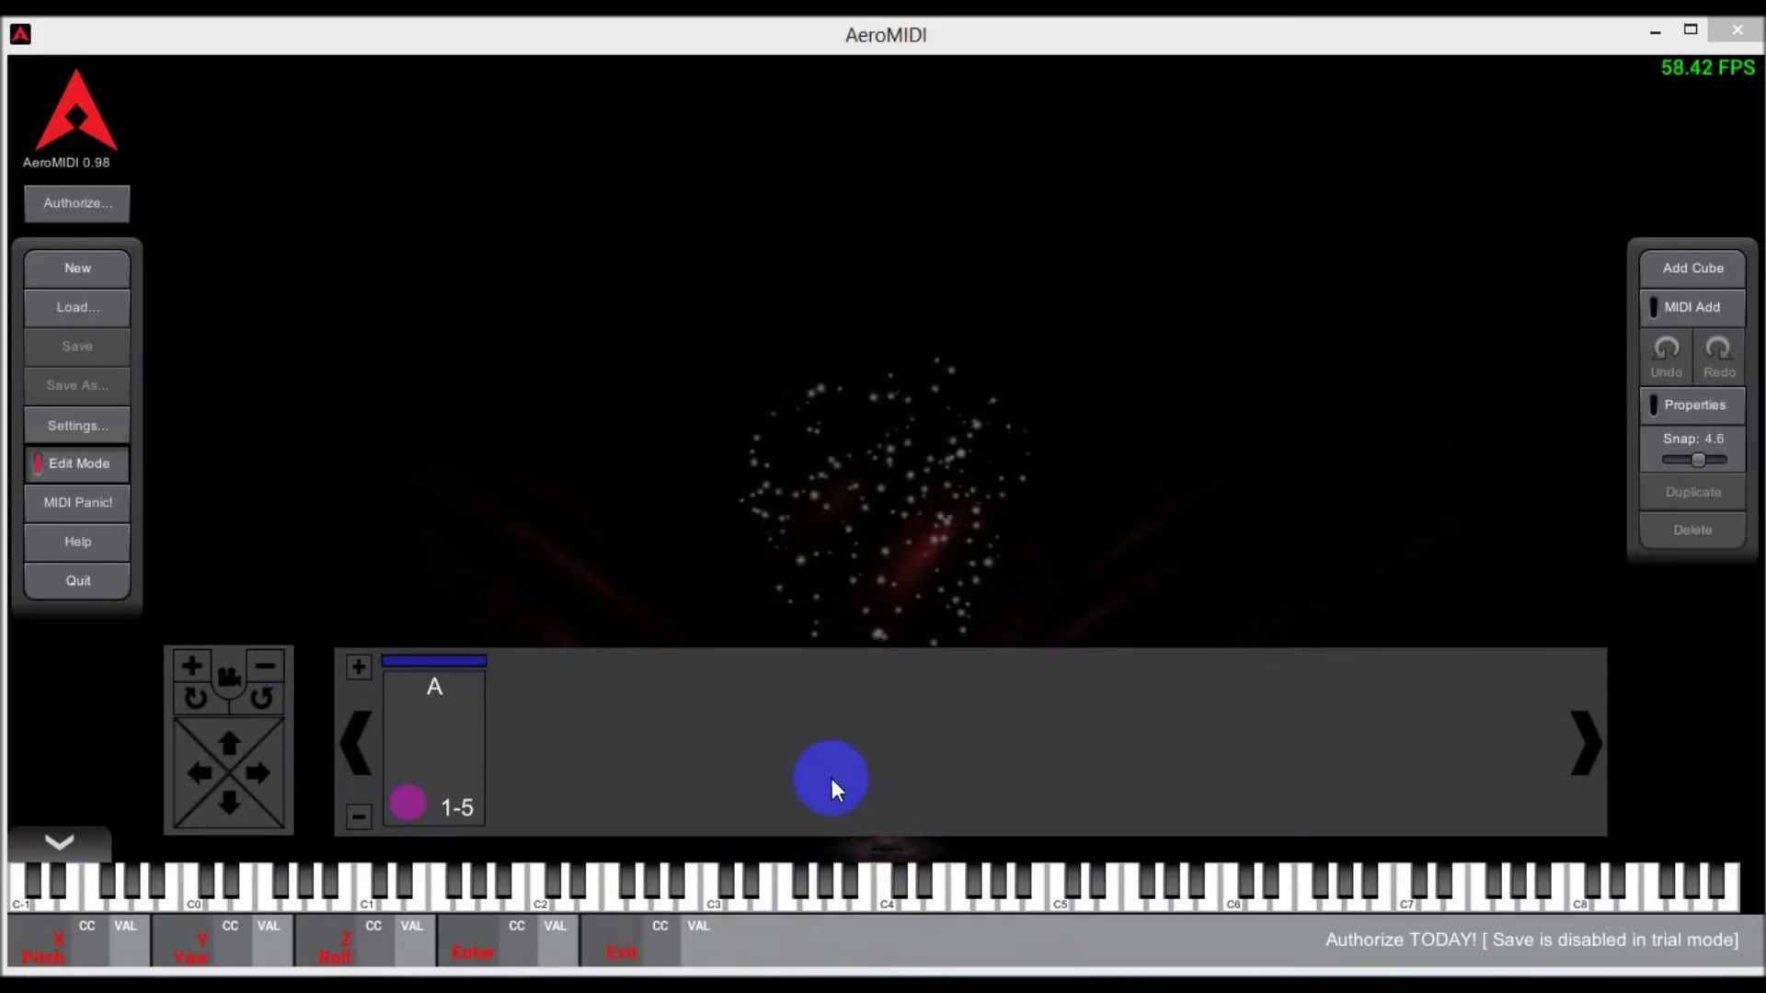
- Return card A to its slot and bring up its Actions tab
left_click_drag(400, 714, 421, 714)
double_click(422, 713)
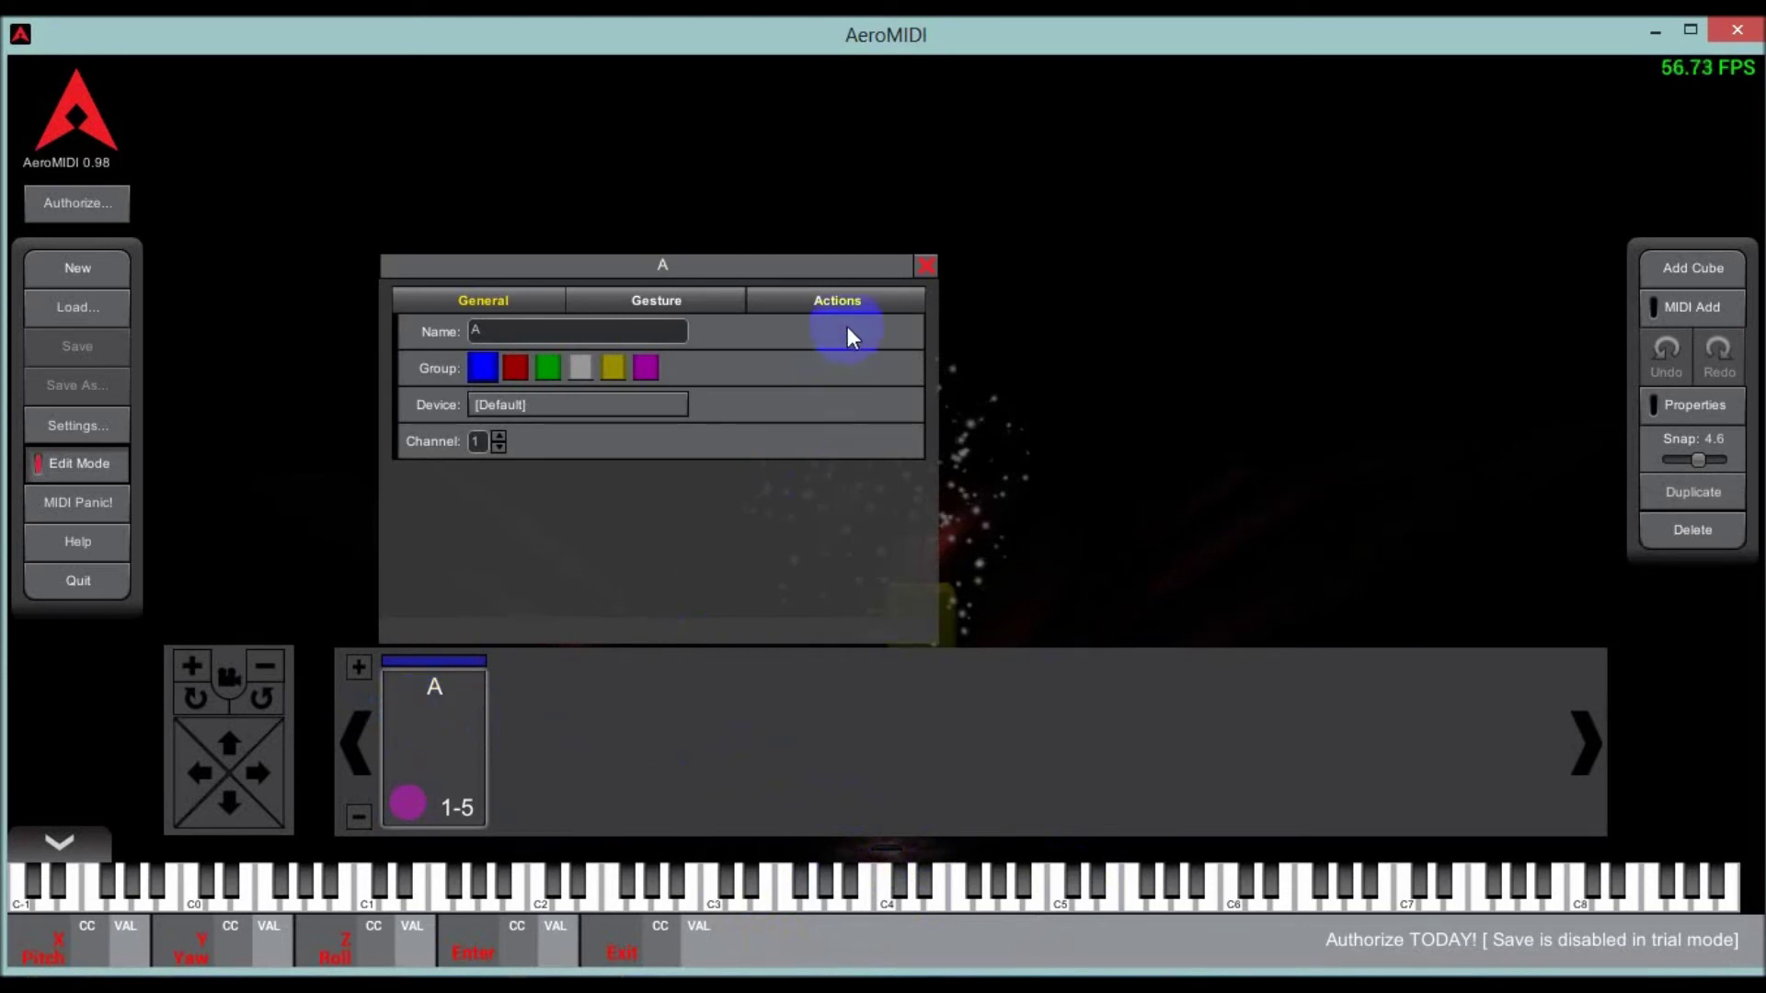
left_click(857, 300)
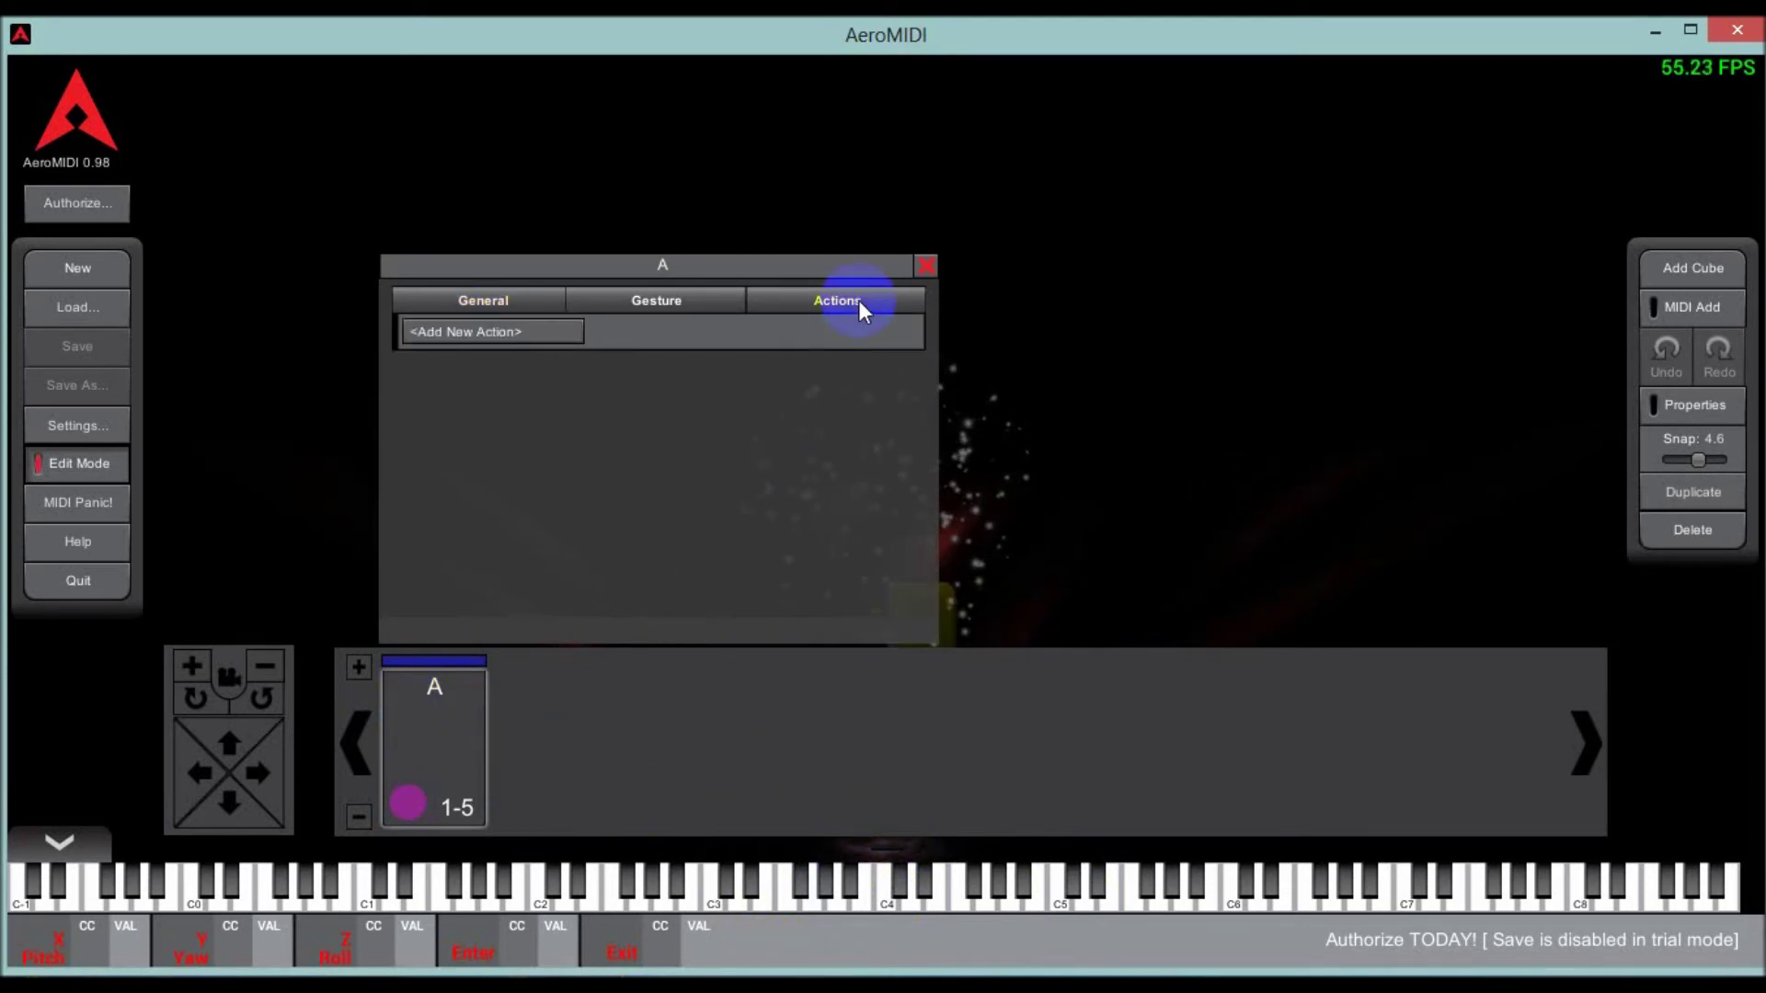
left_click_drag(749, 272, 1172, 223)
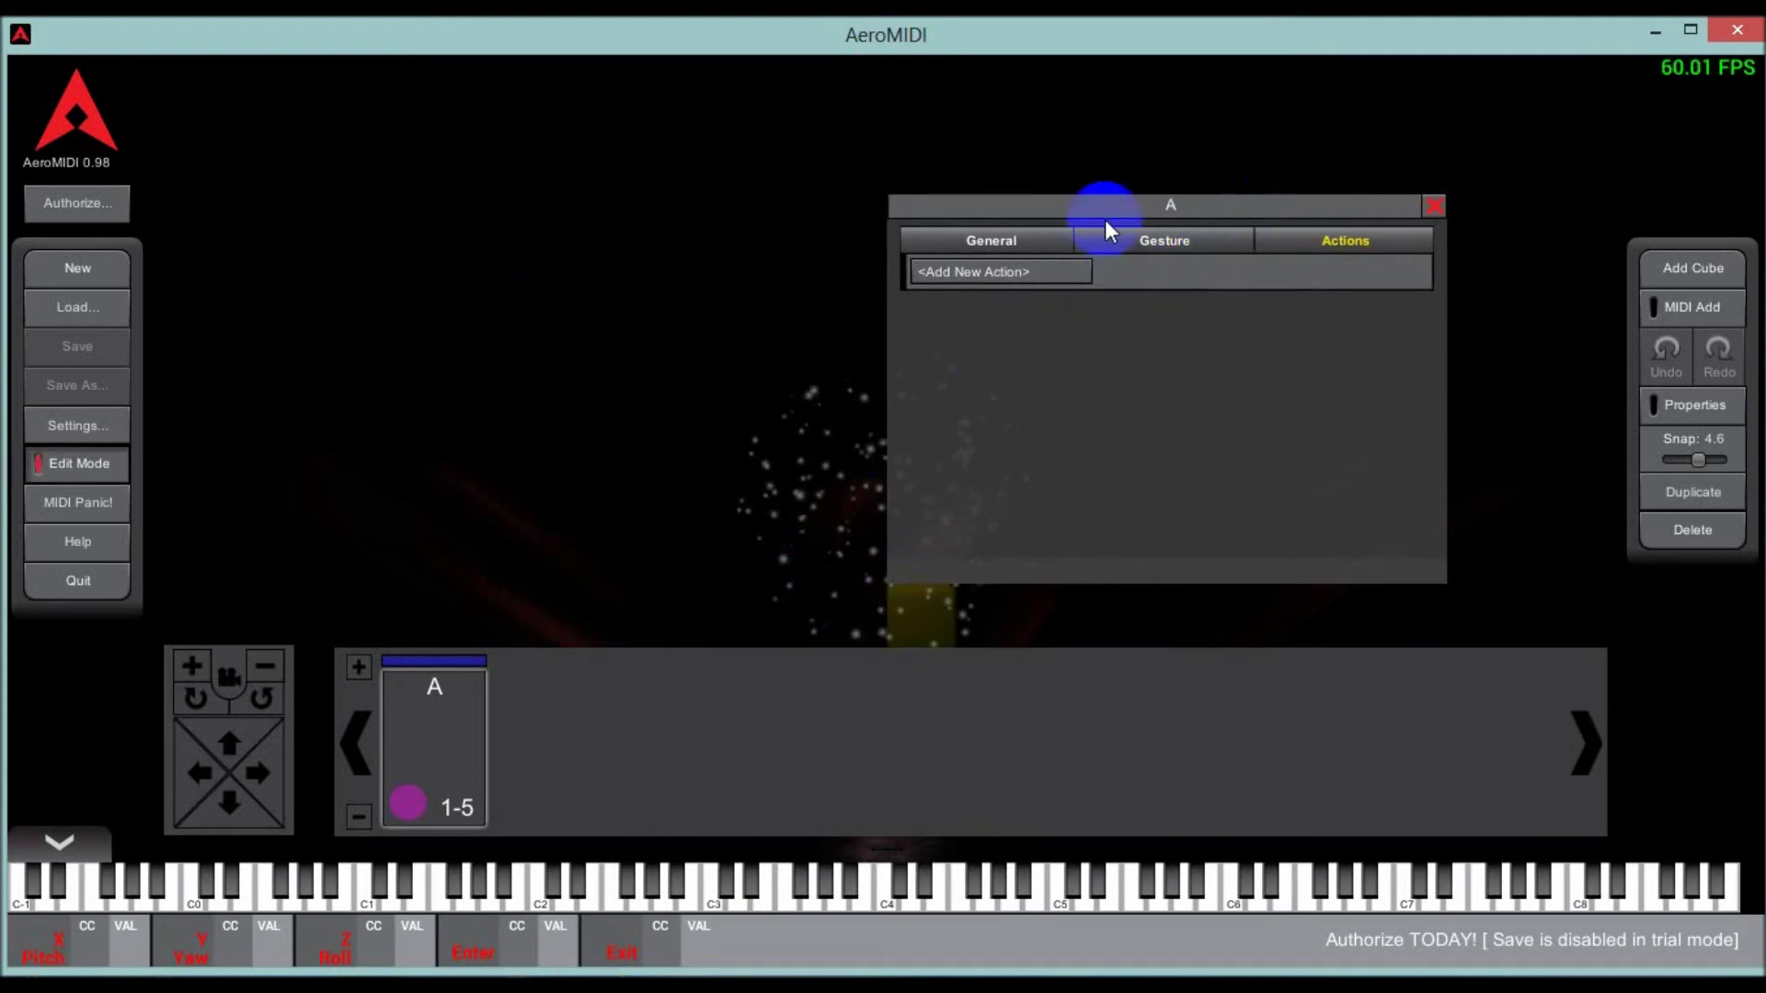
- Add a Start action to card A that sends a CC Controller message
left_click(1056, 272)
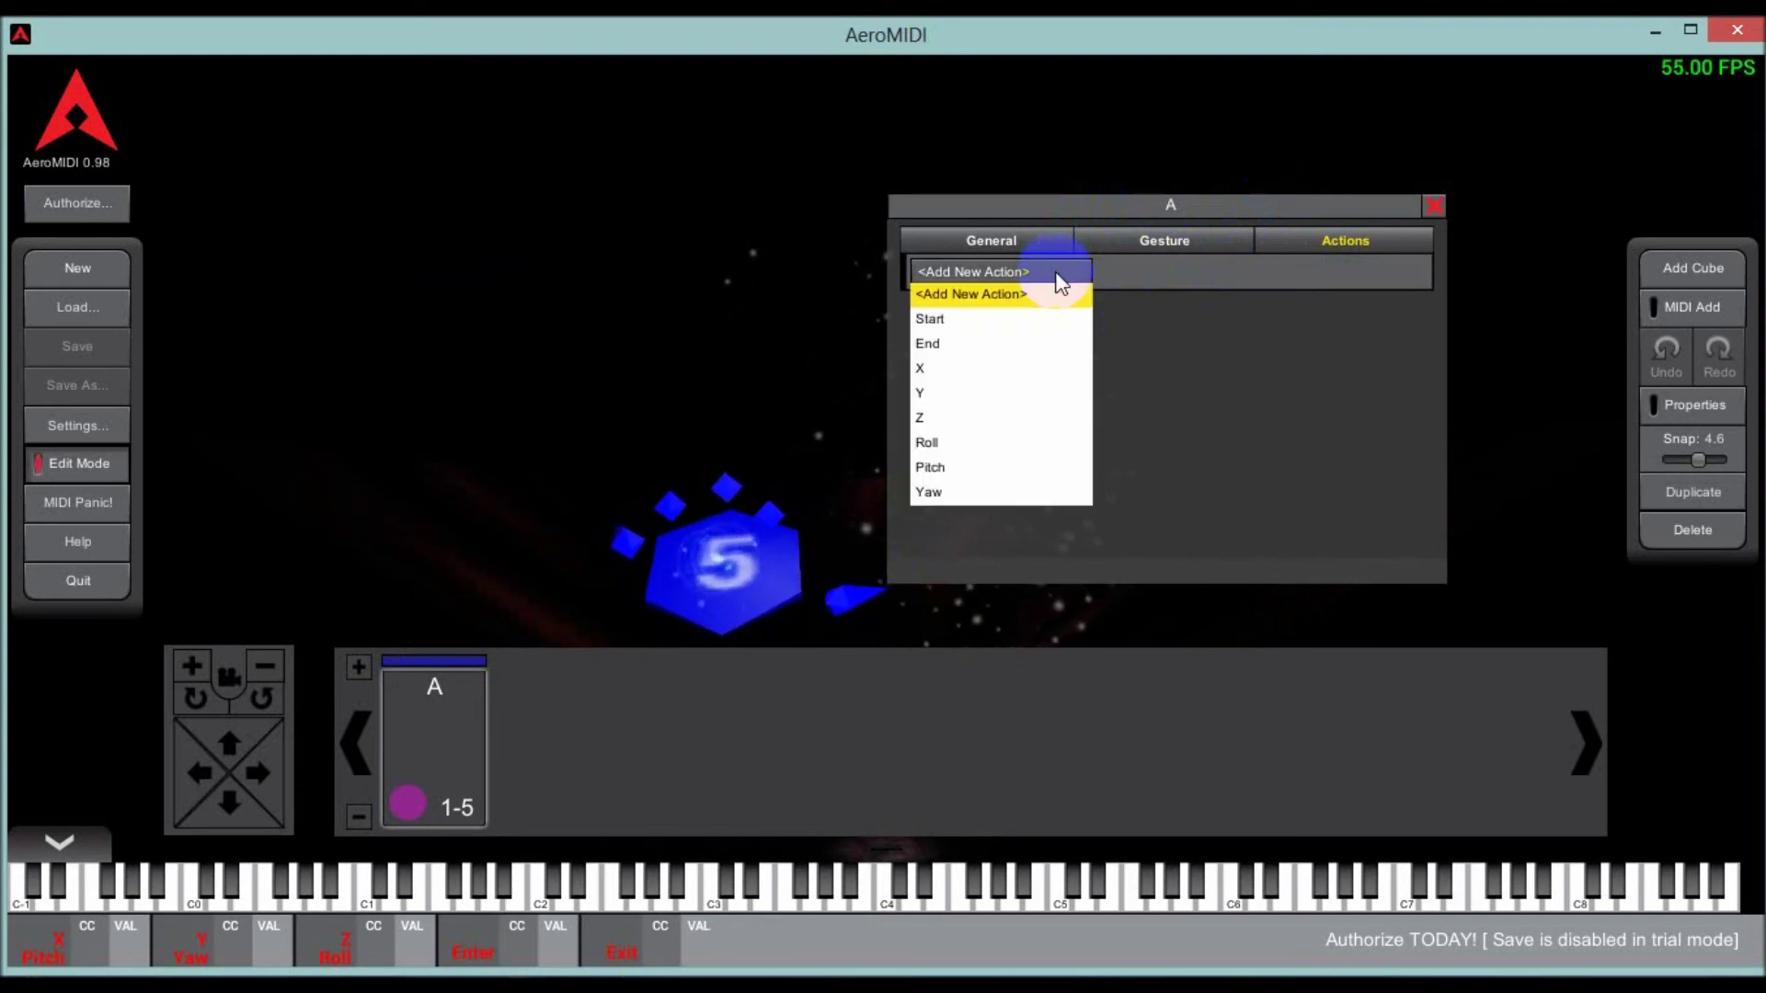
left_click(1056, 319)
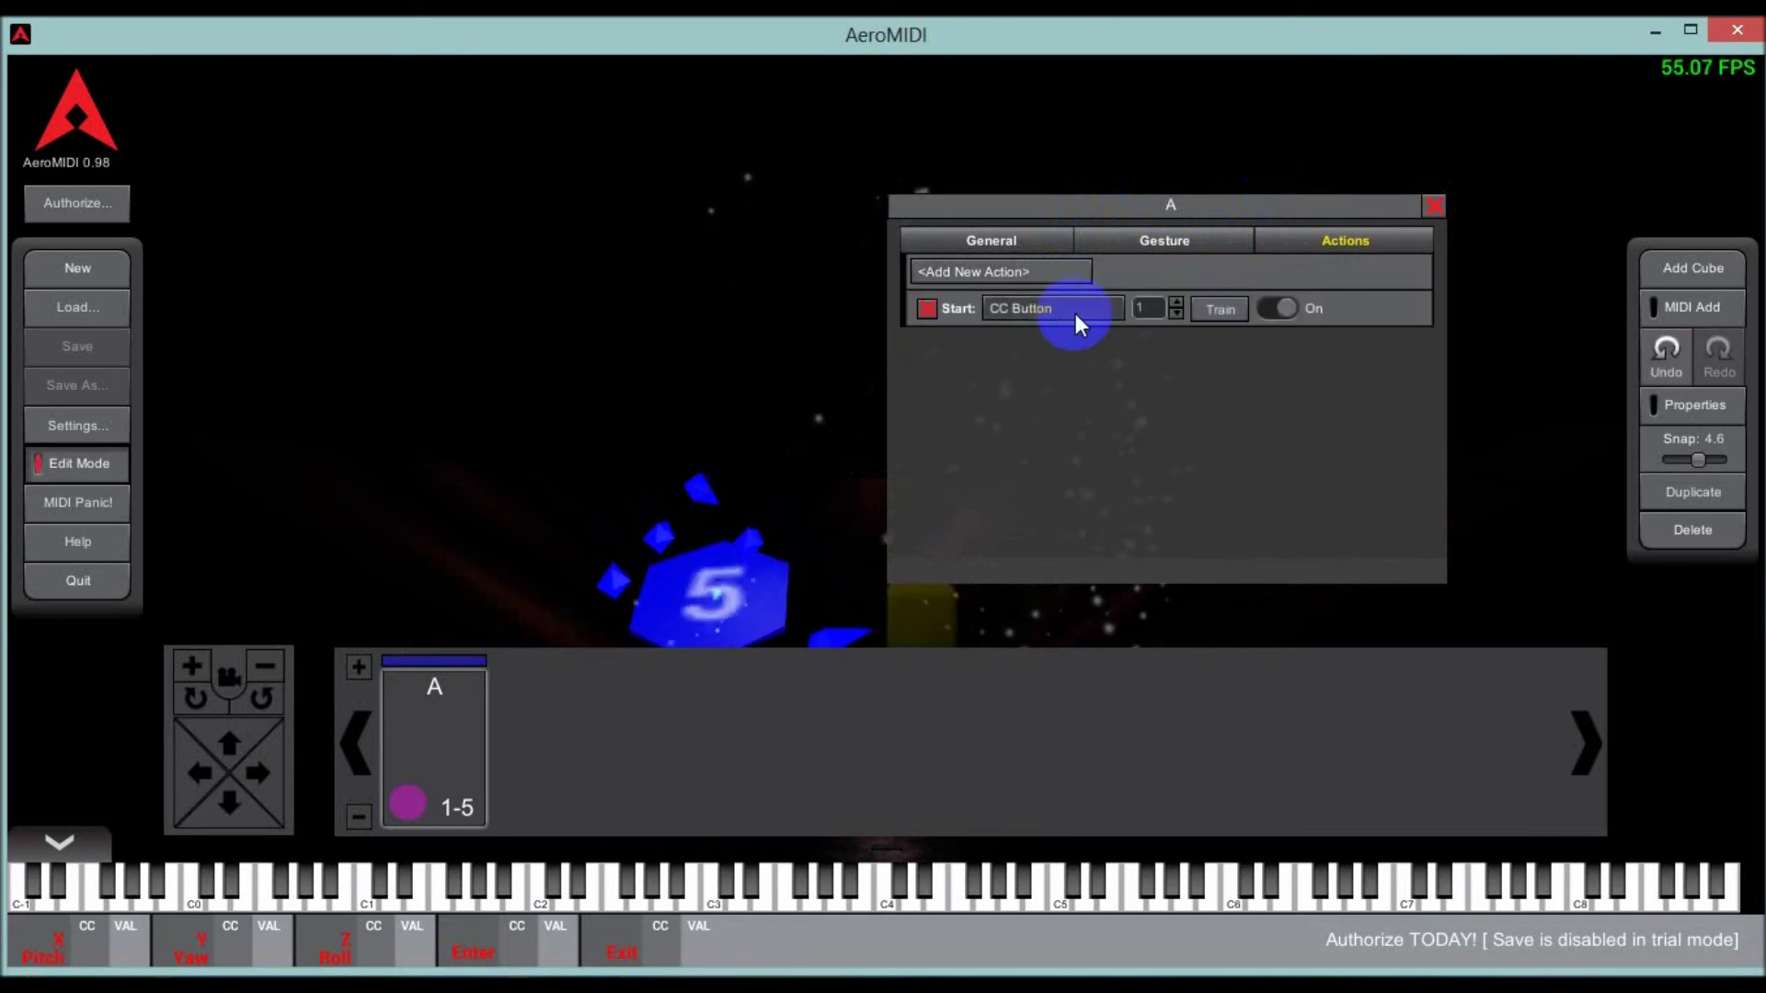
left_click(1078, 322)
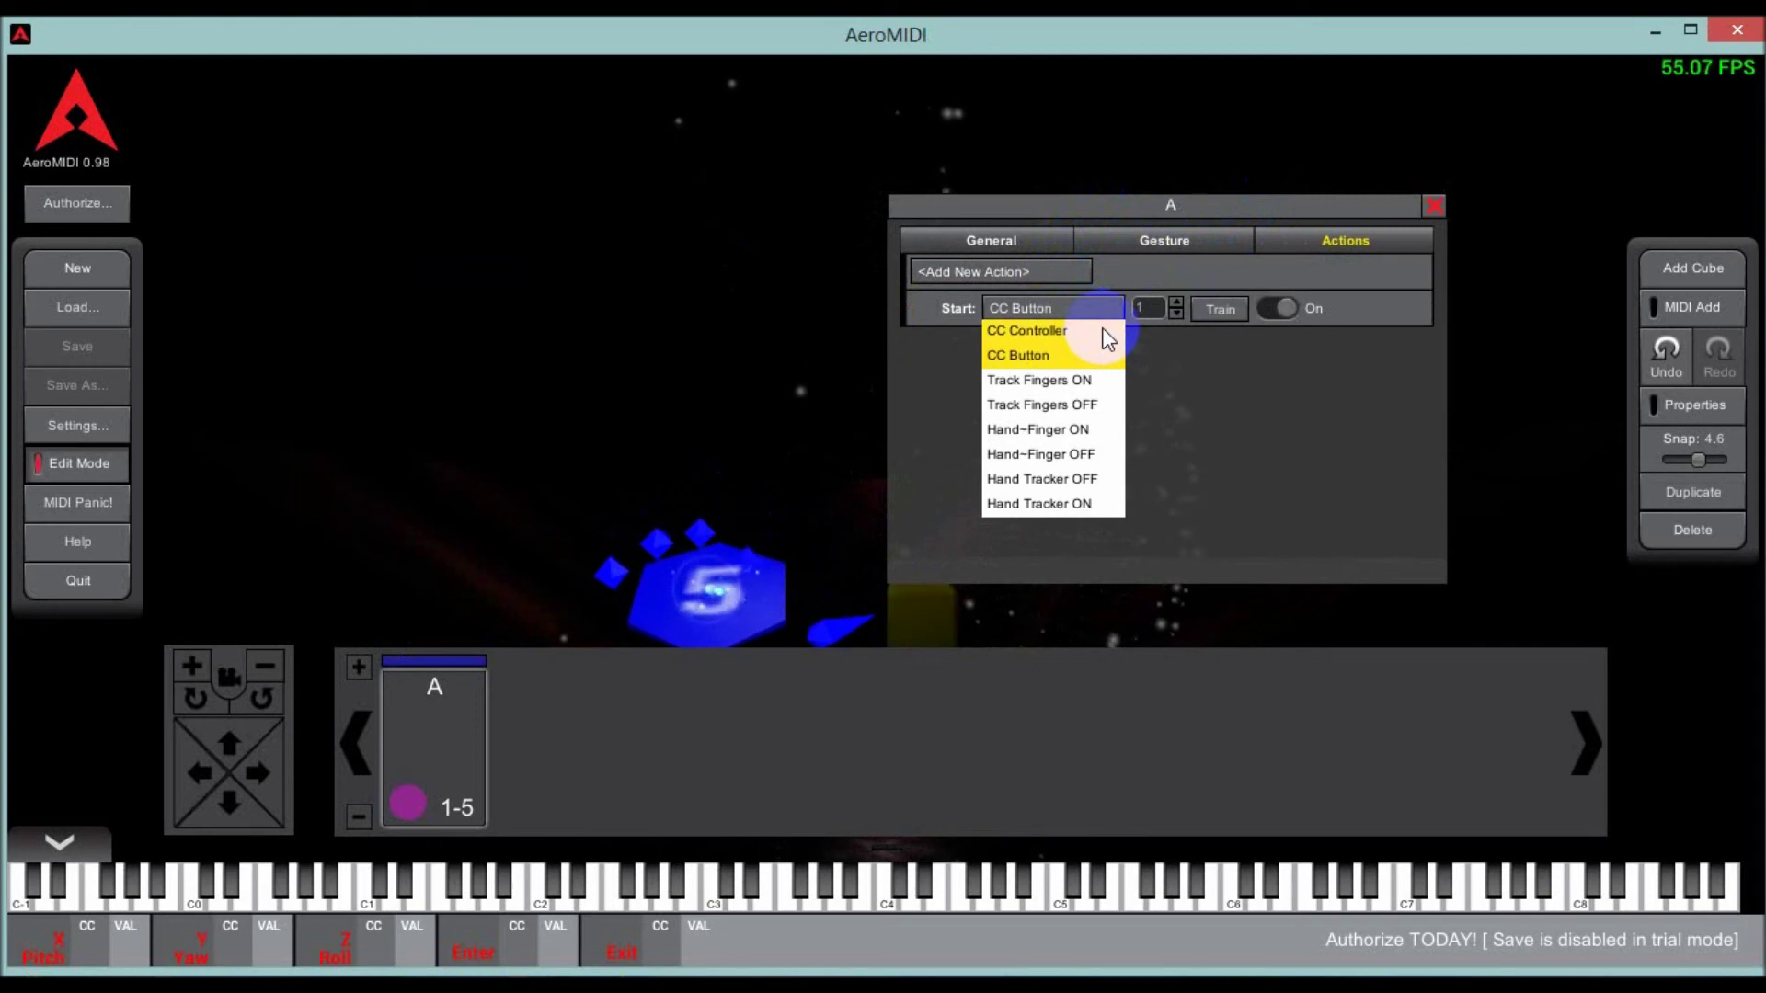
left_click(1102, 329)
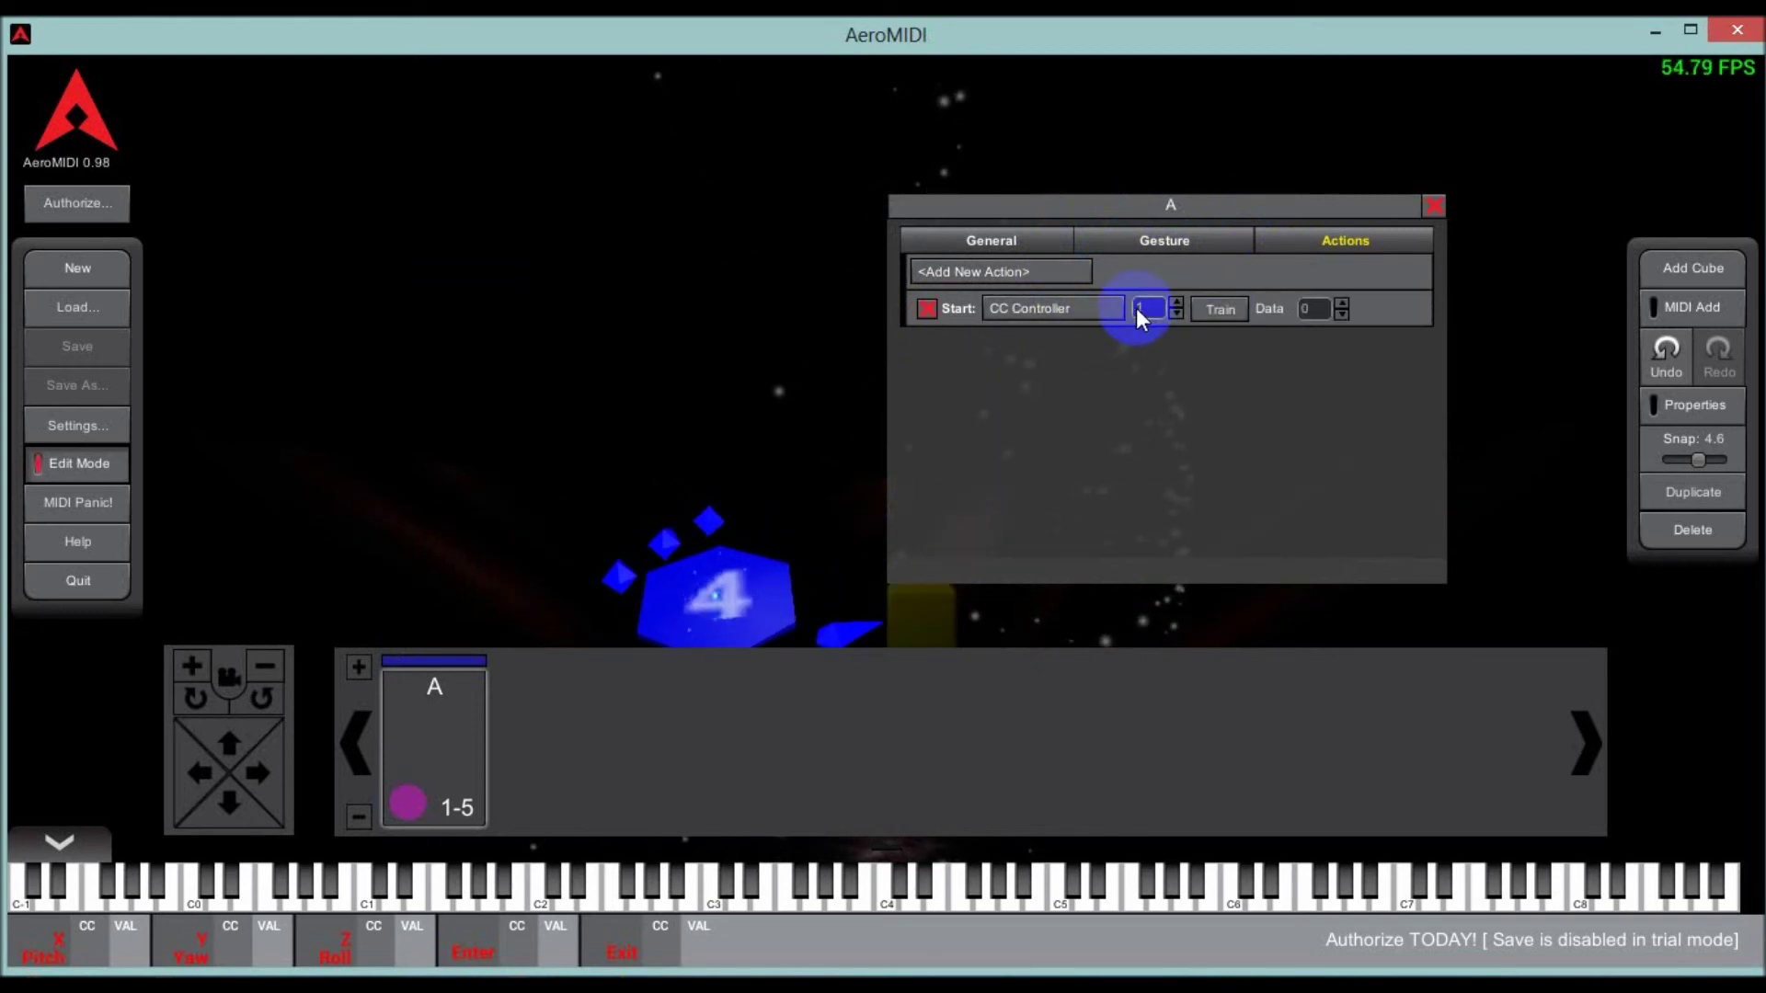
left_click(1323, 309)
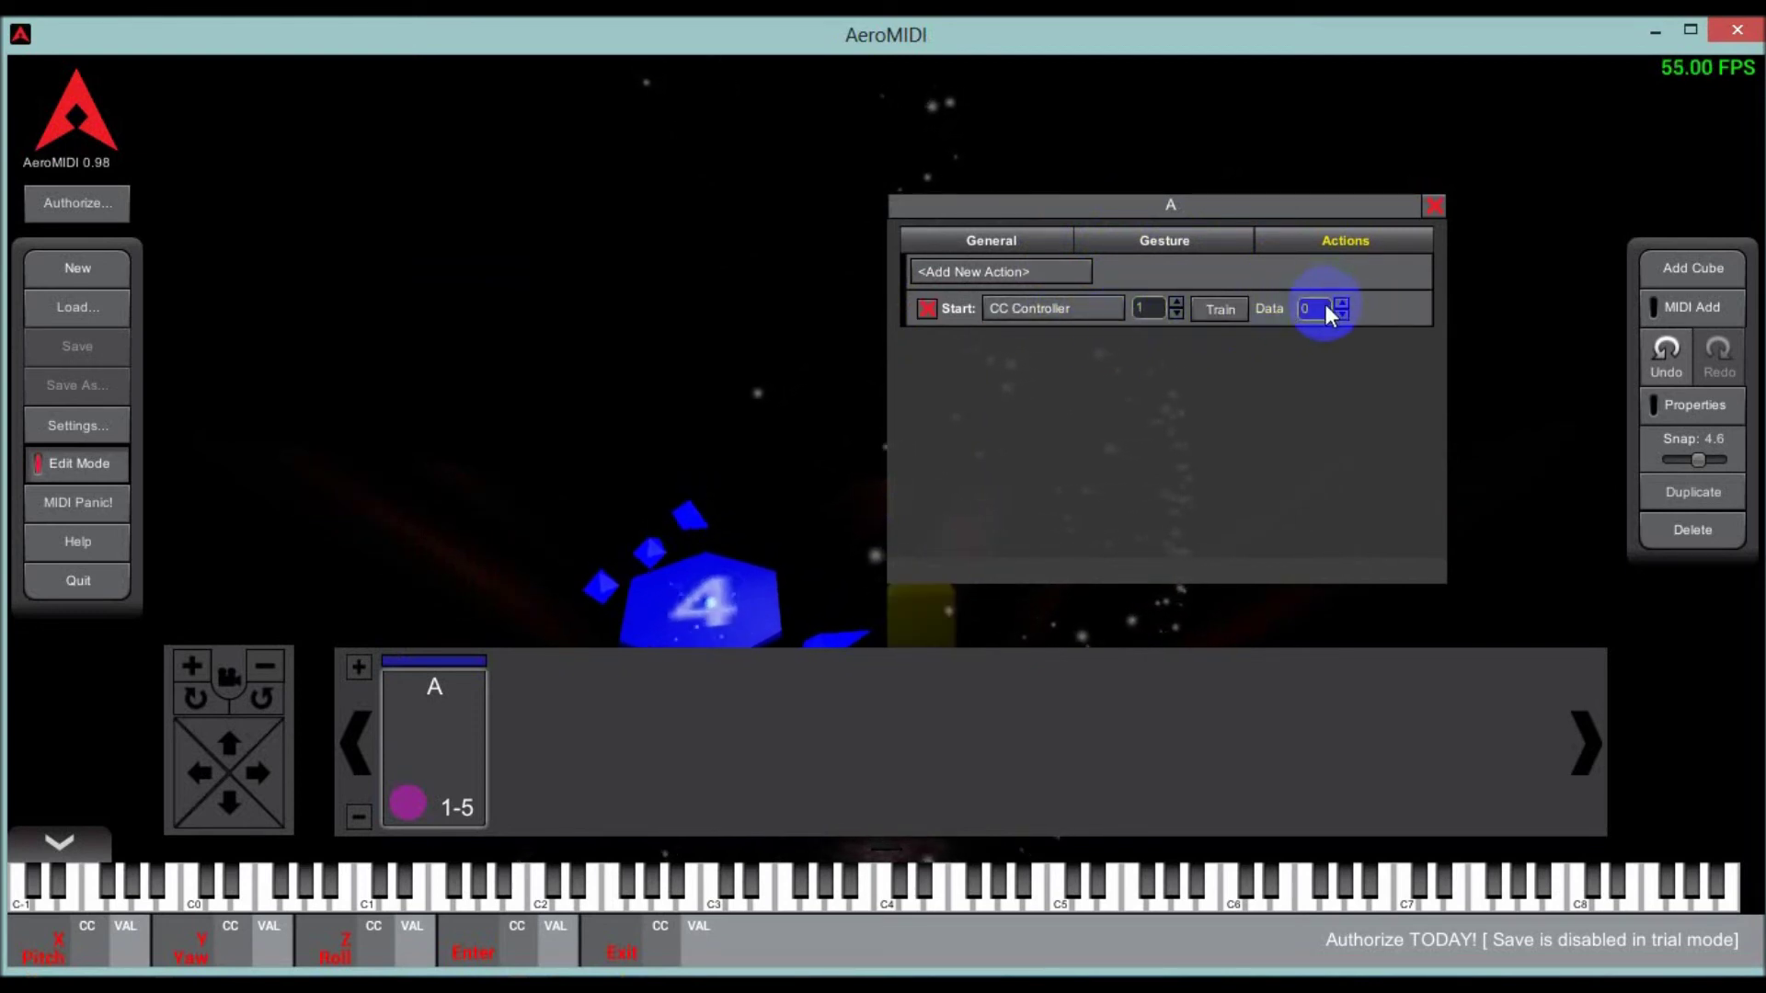
left_click(1055, 308)
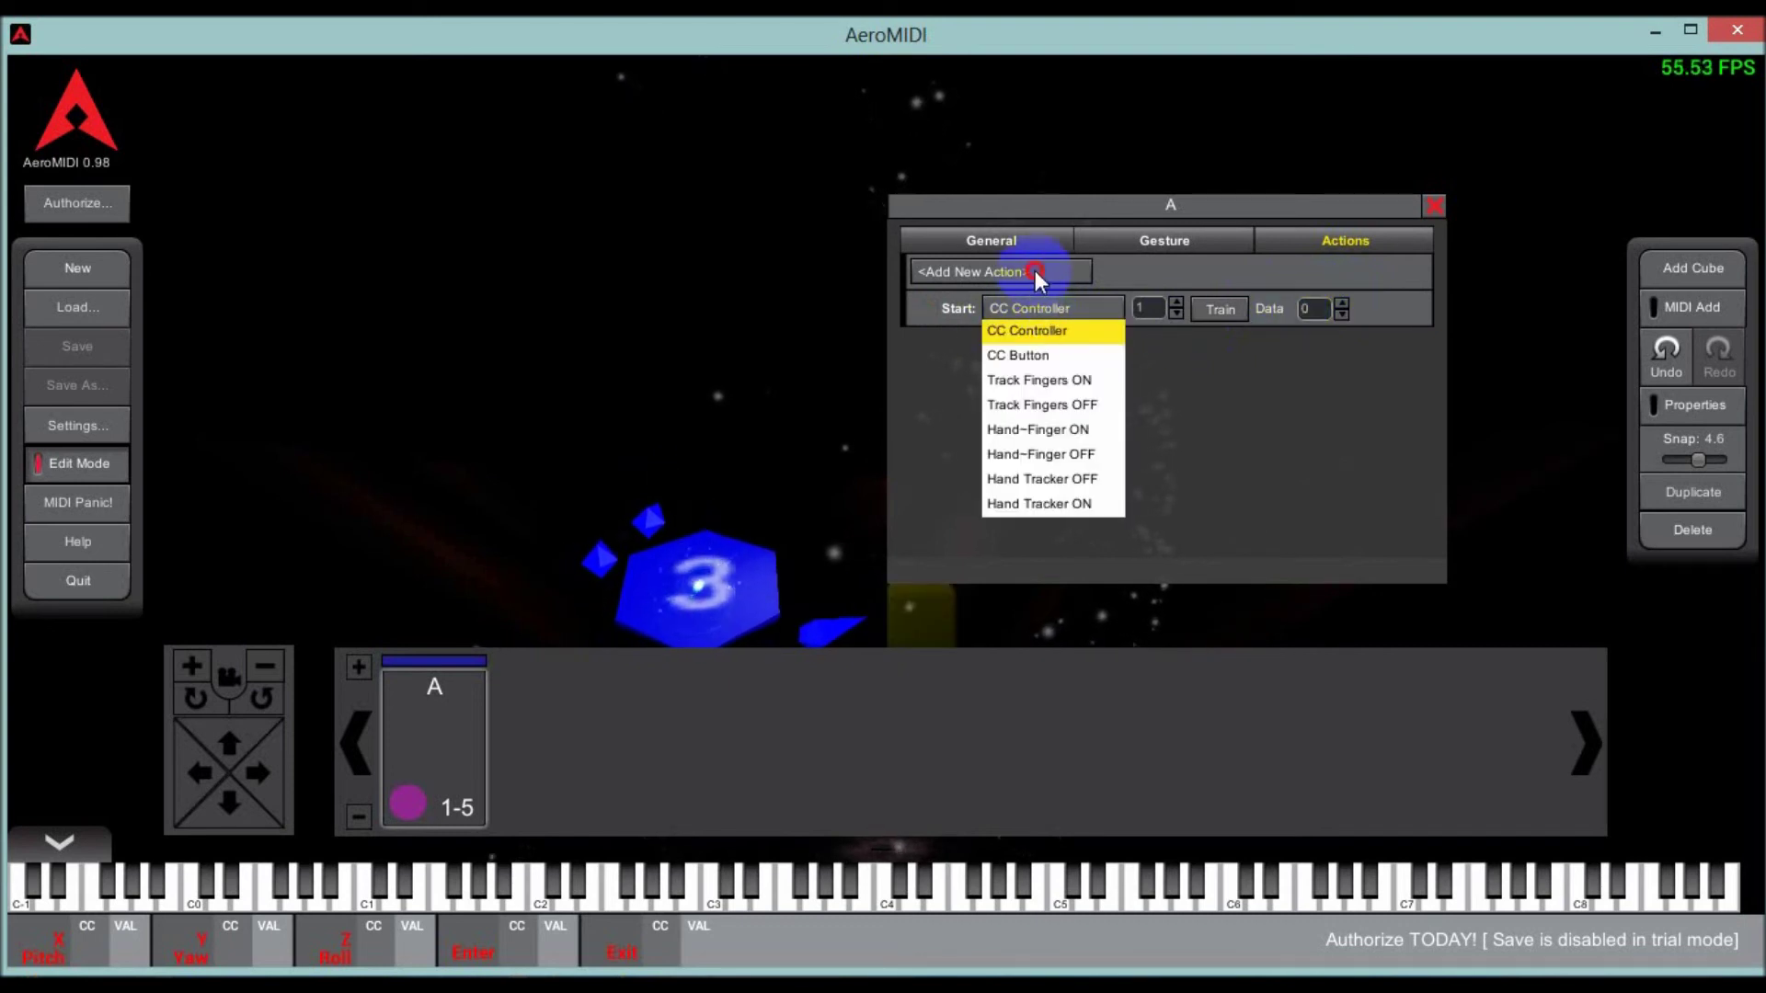
left_click(1016, 310)
- Add a second CC Controller Start action, then delete it, leaving only the first
left_click(1005, 272)
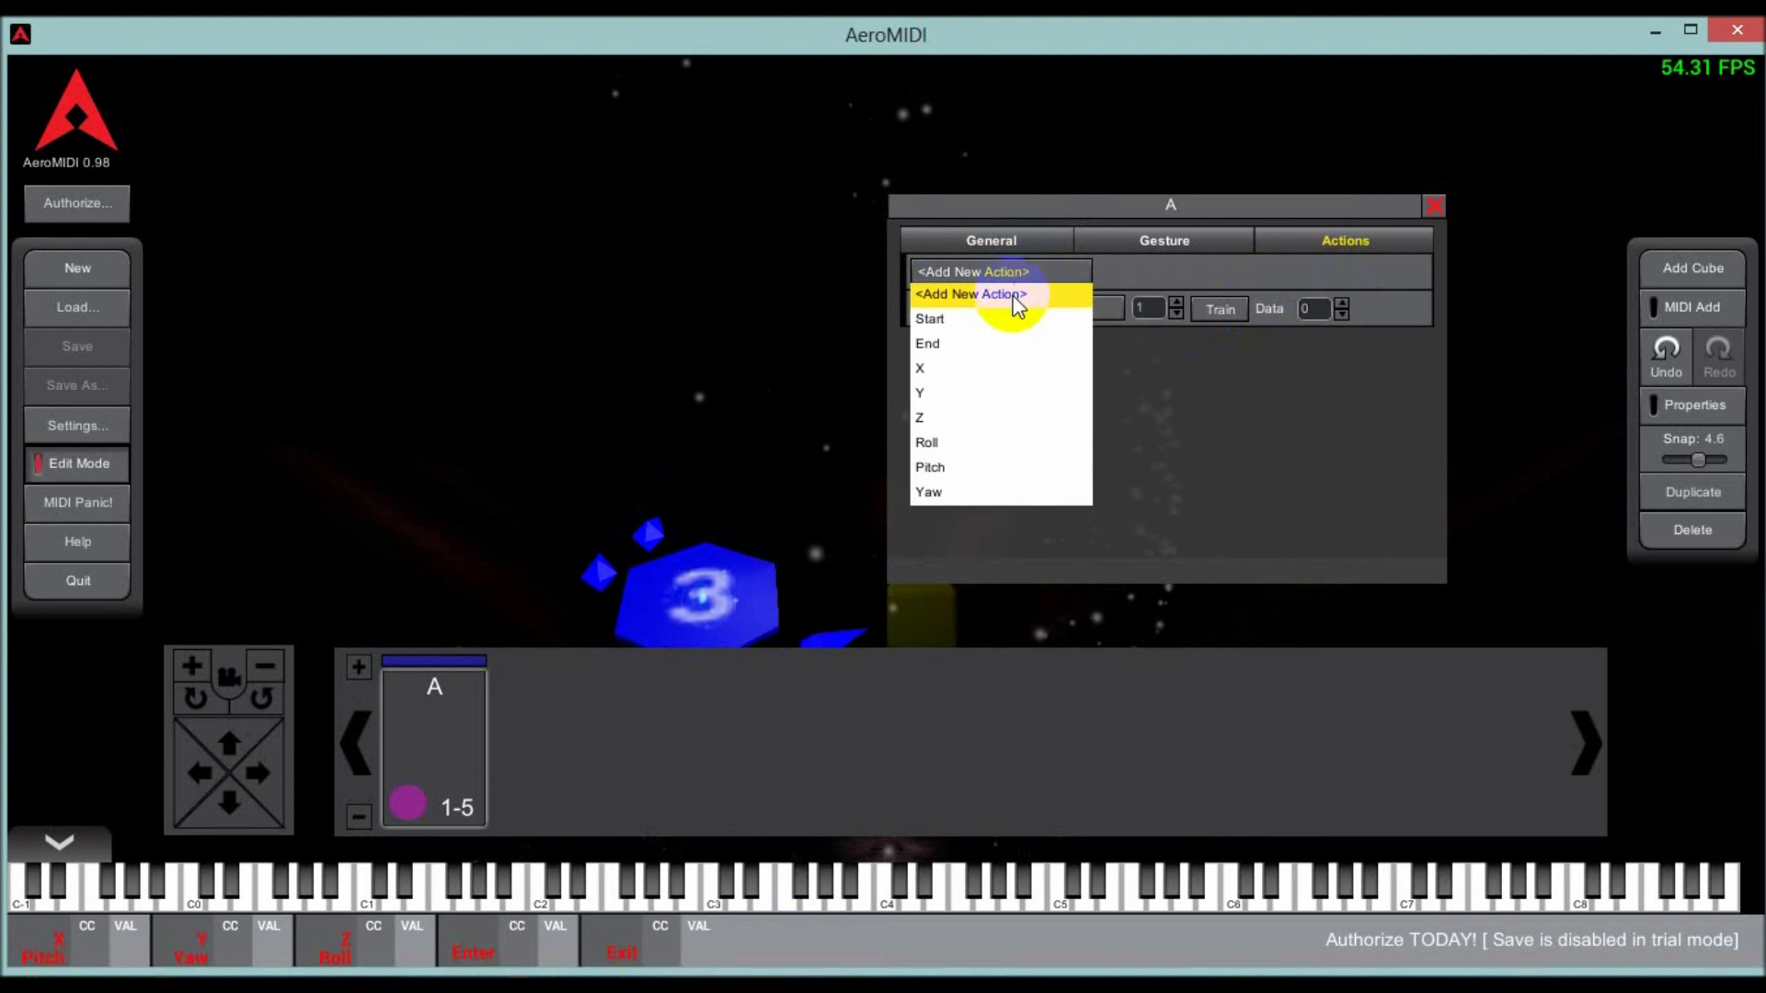
left_click(1034, 311)
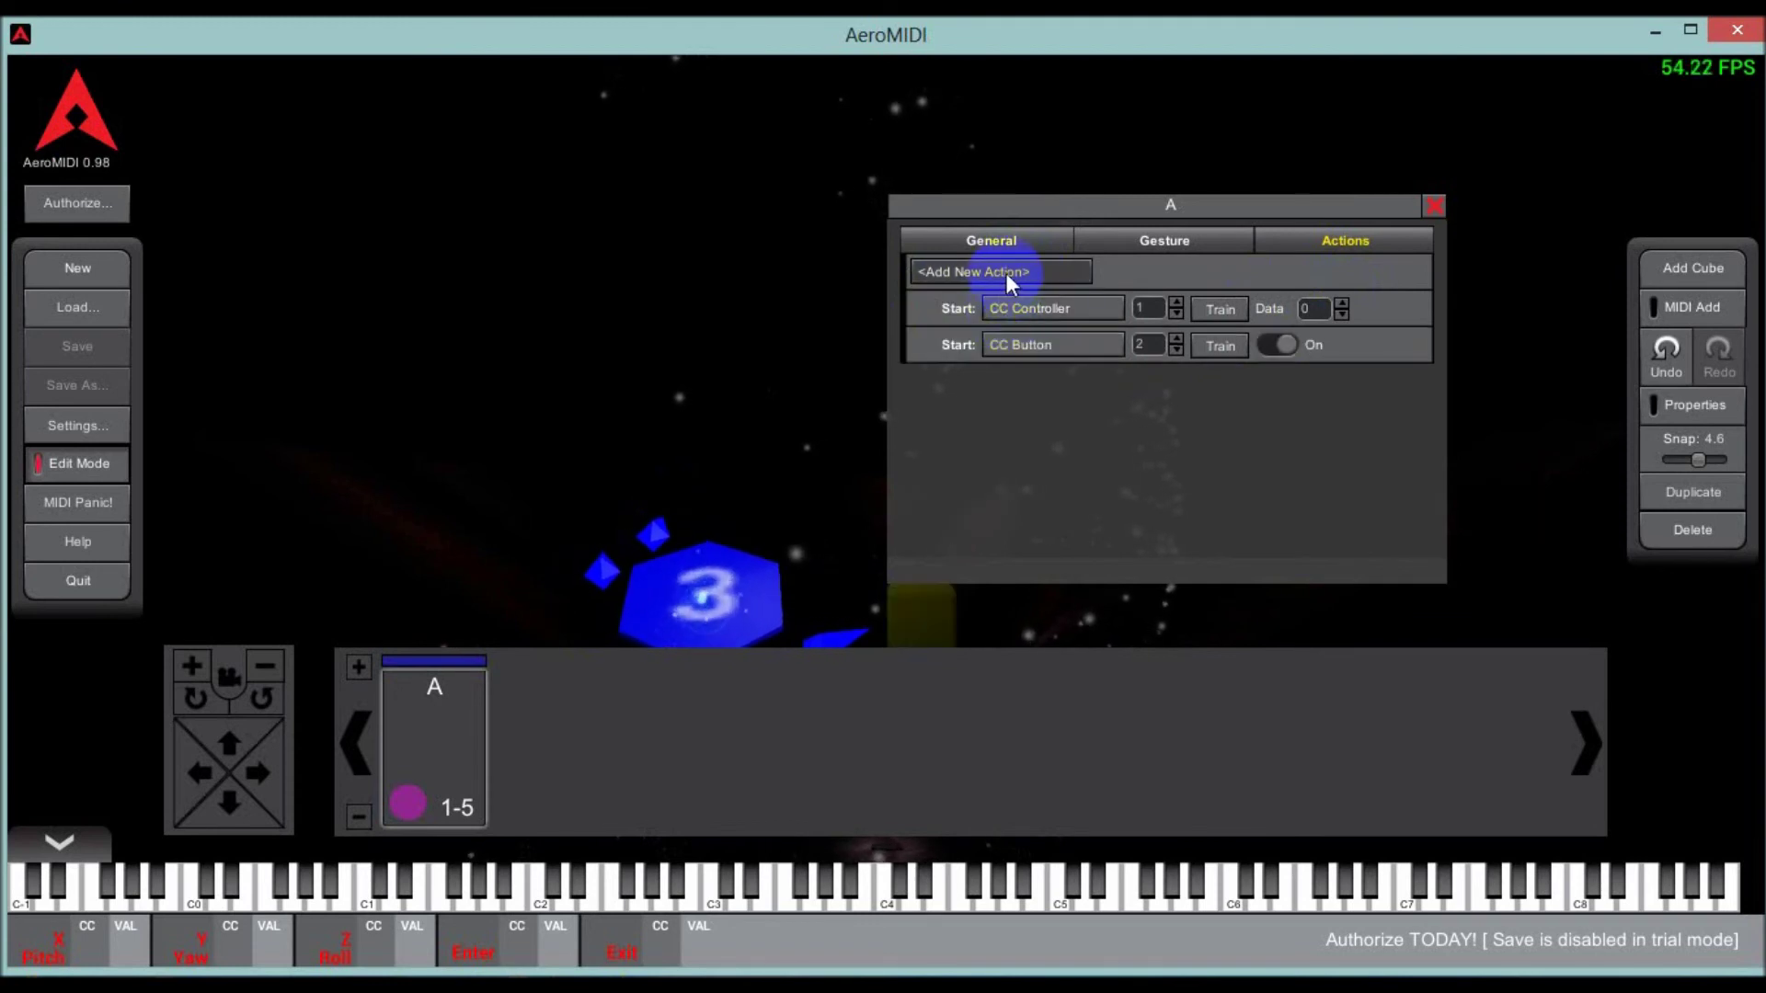
left_click(1028, 348)
left_click(1063, 366)
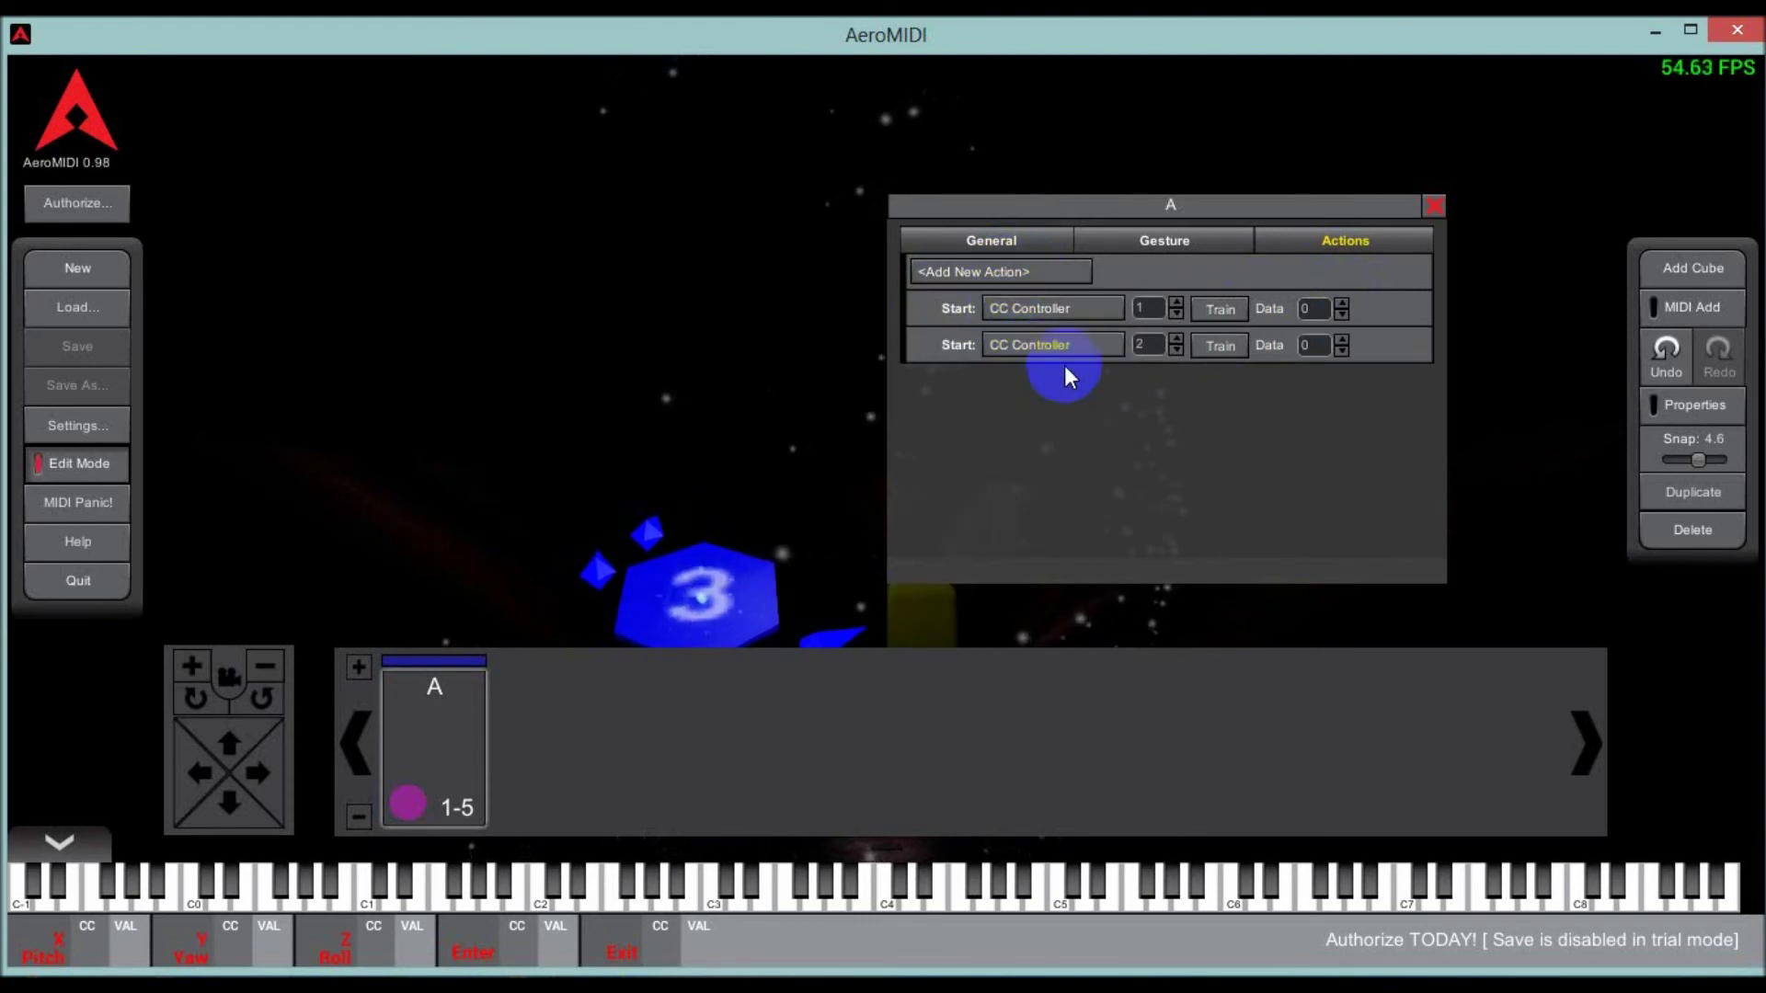
left_click(925, 348)
left_click(1020, 317)
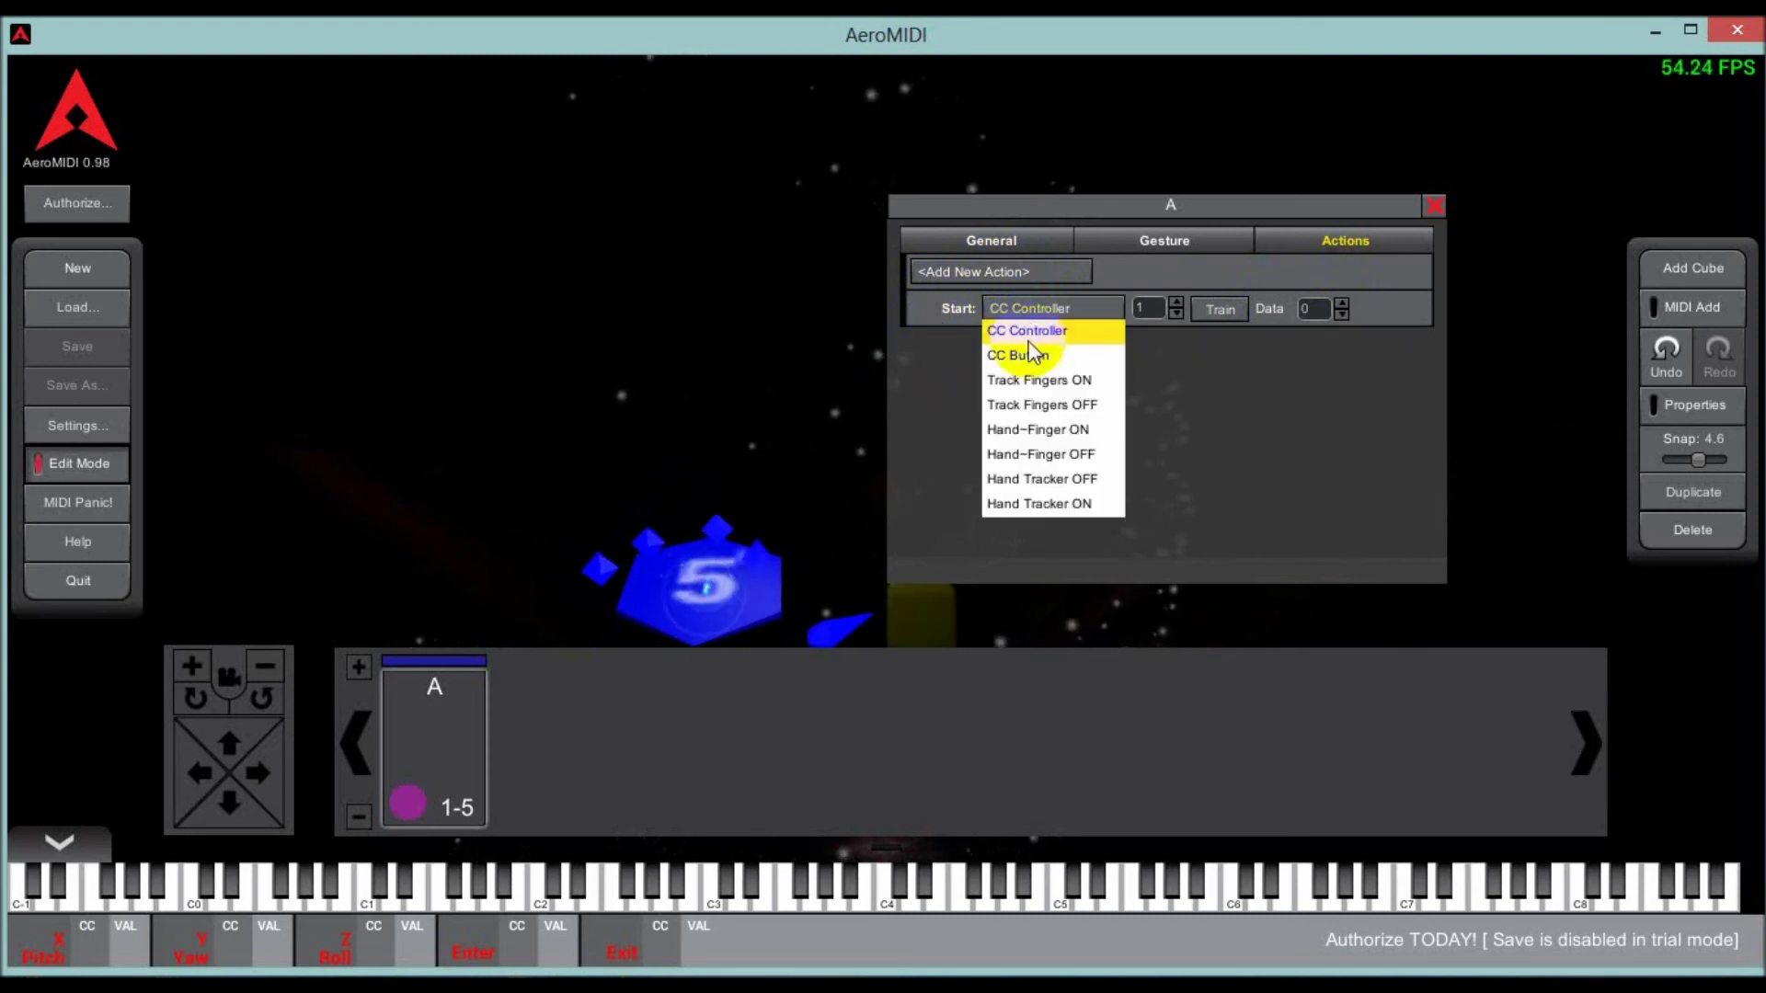
- Set card A's Start action to Track Fingers OFF and its gesture to Rotate Clockwise
left_click(1034, 404)
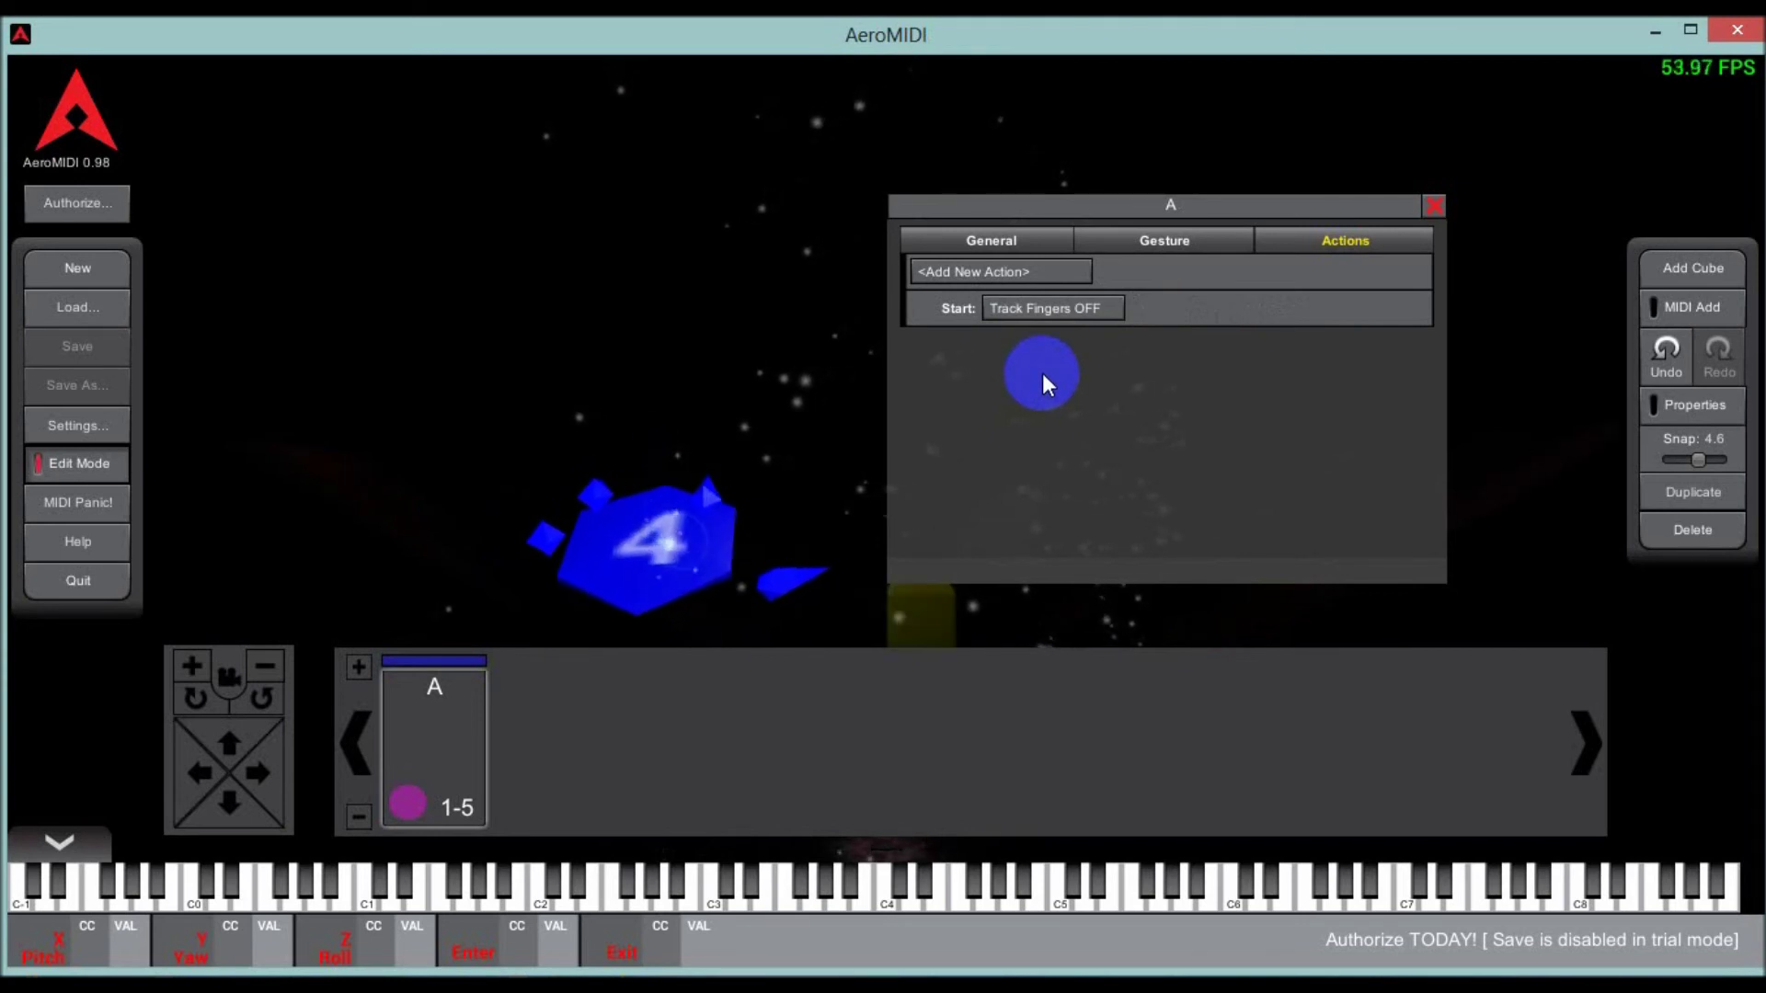
left_click(1195, 241)
left_click(1130, 274)
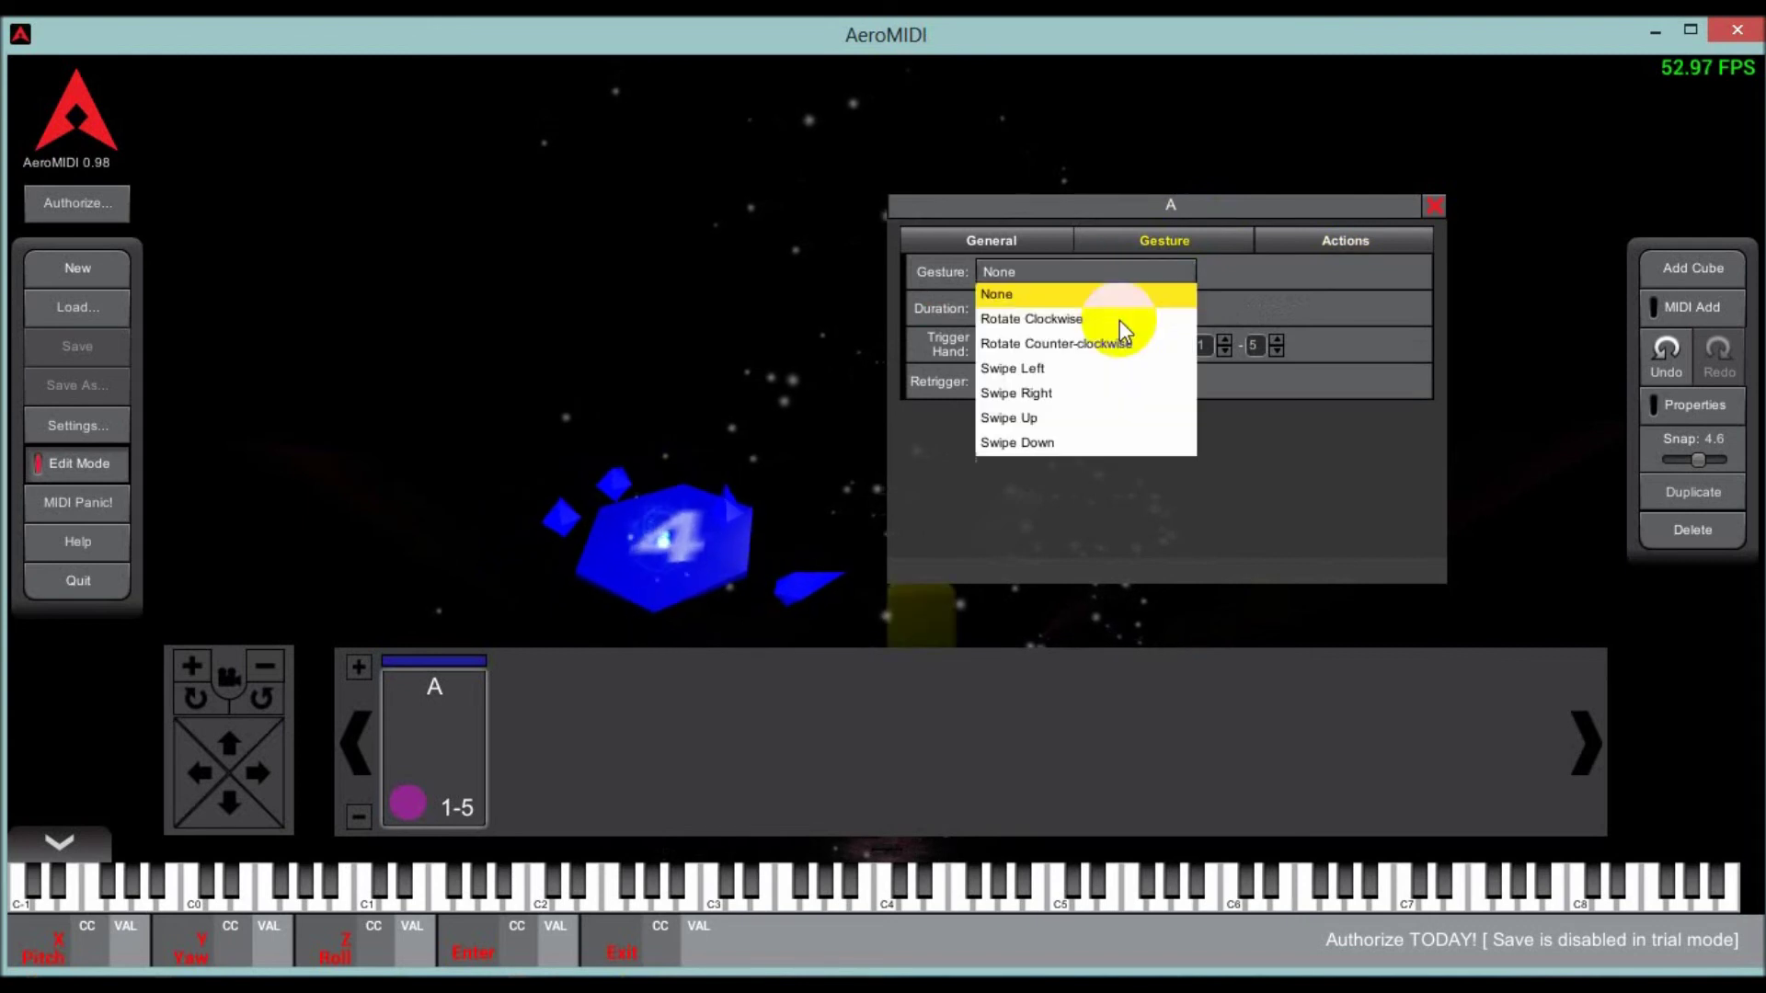
left_click(1117, 322)
left_click(976, 242)
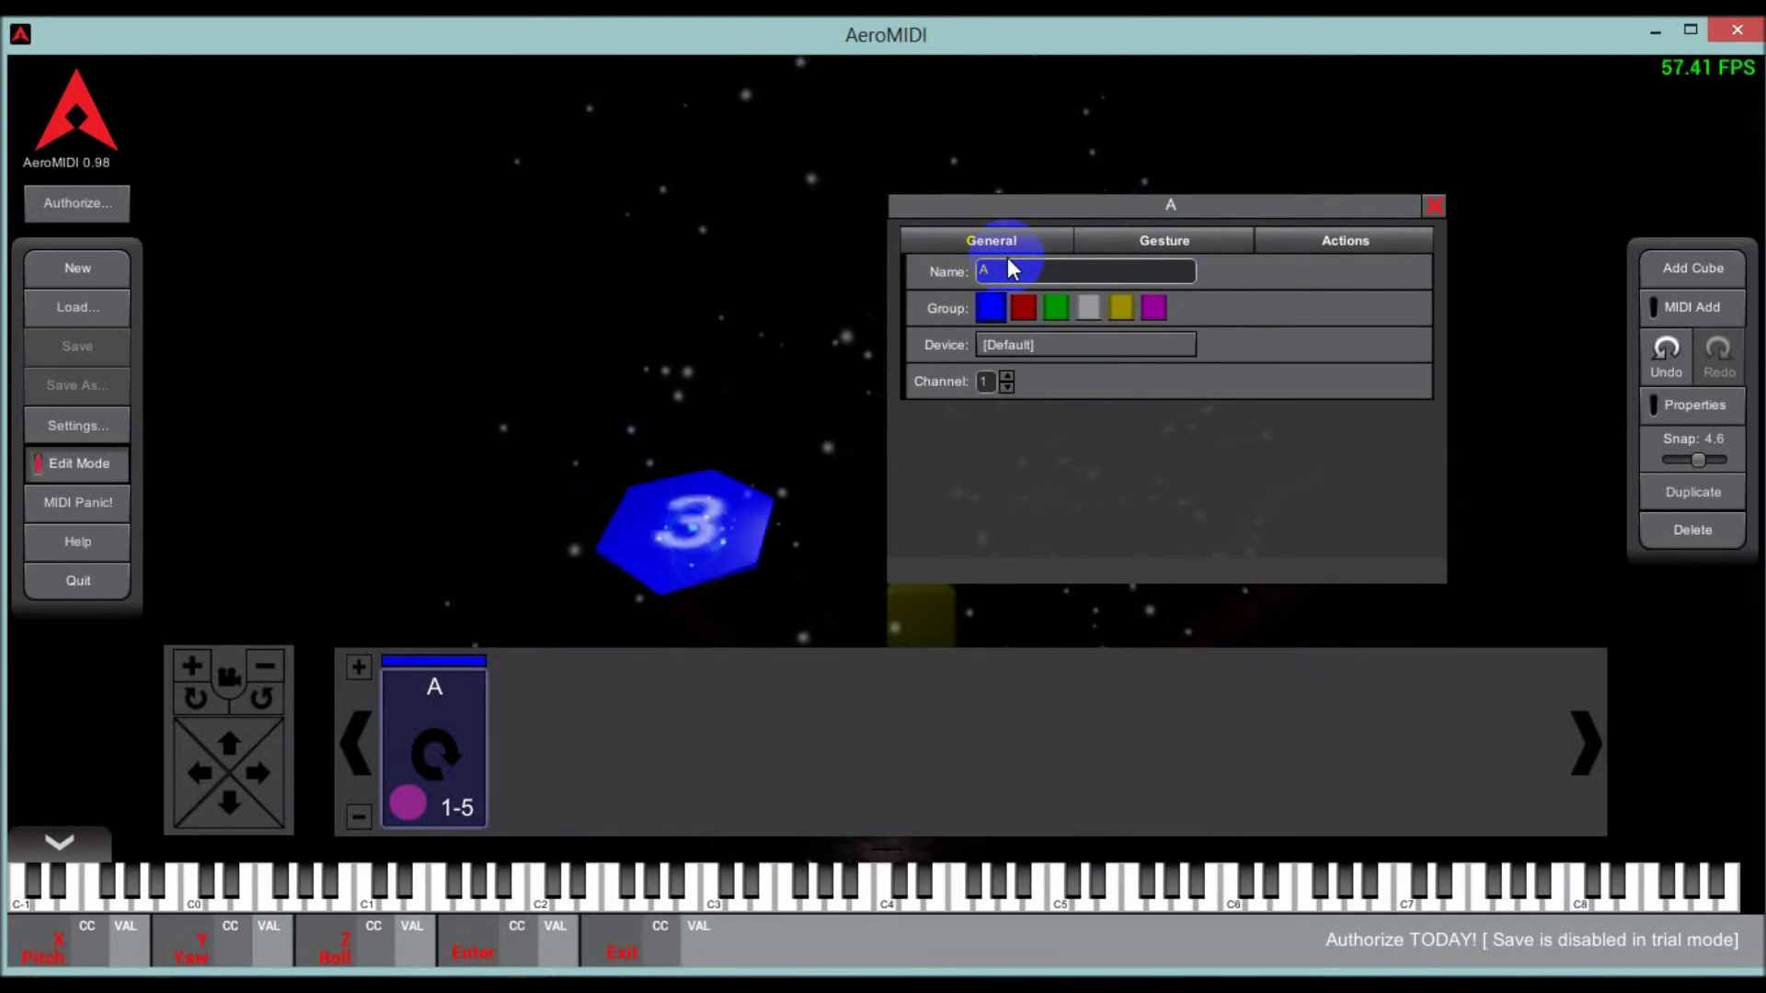
- Add card B with a Rotate Counter-clockwise gesture, then recheck card A's gesture settings
left_click(356, 667)
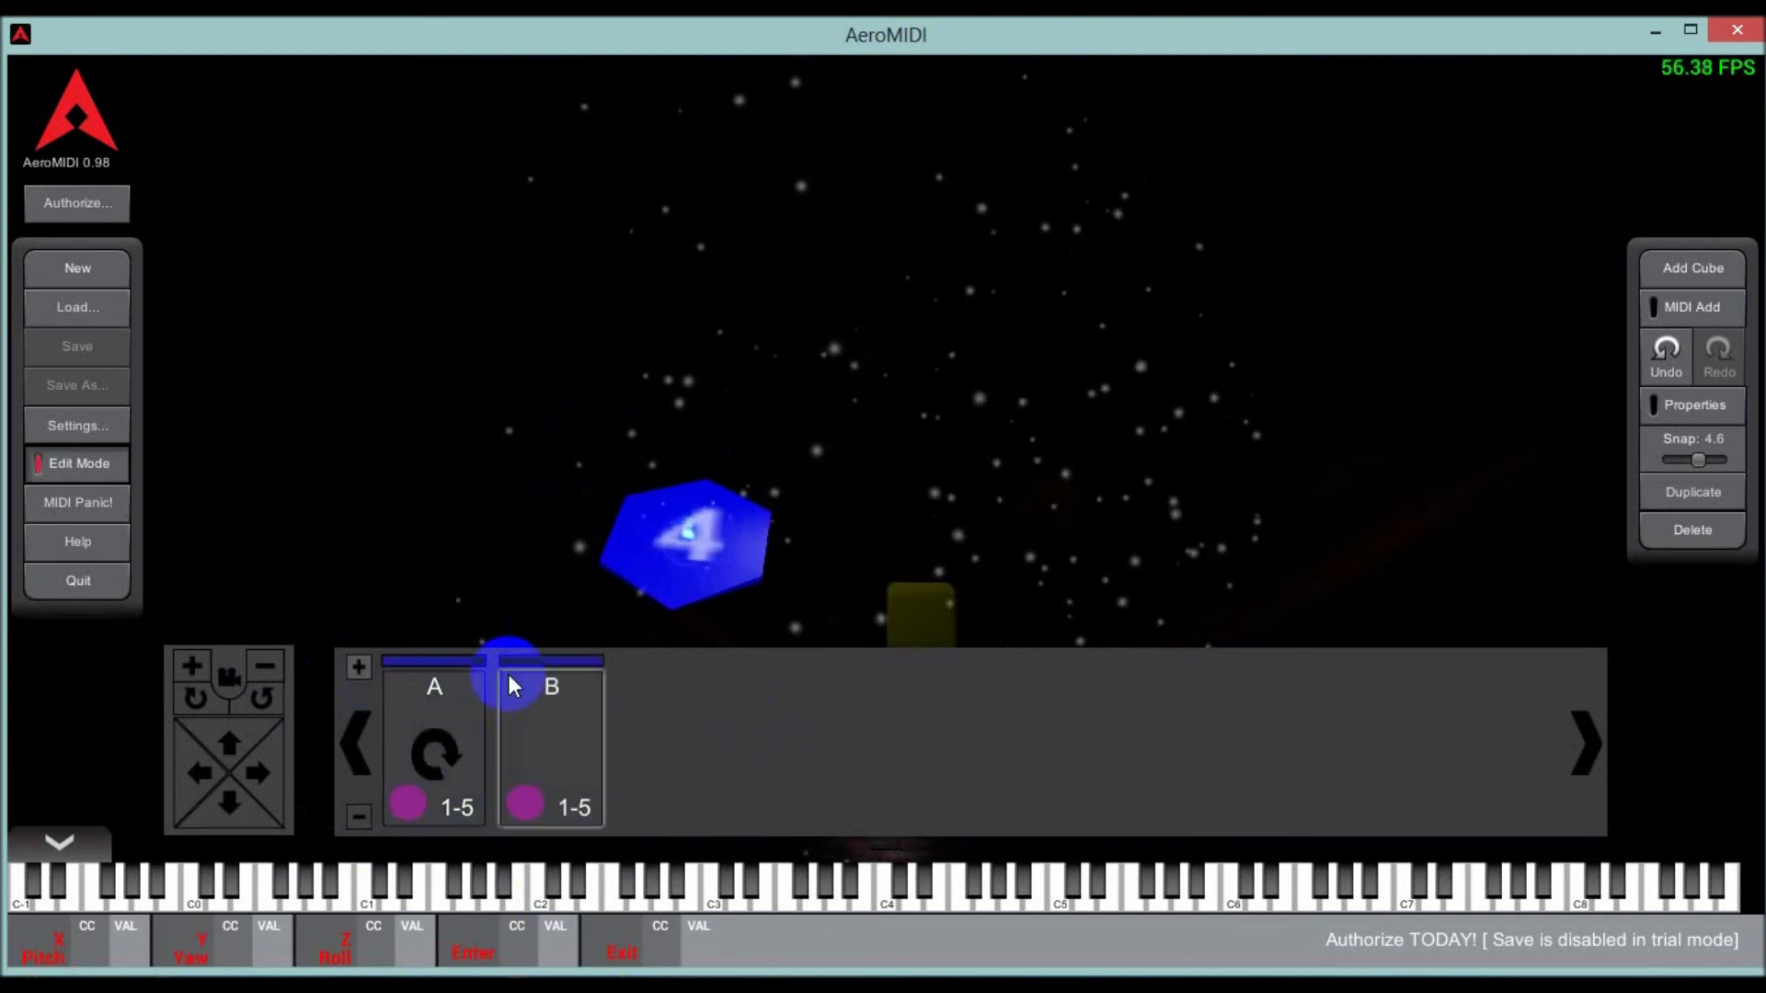
left_click(575, 725)
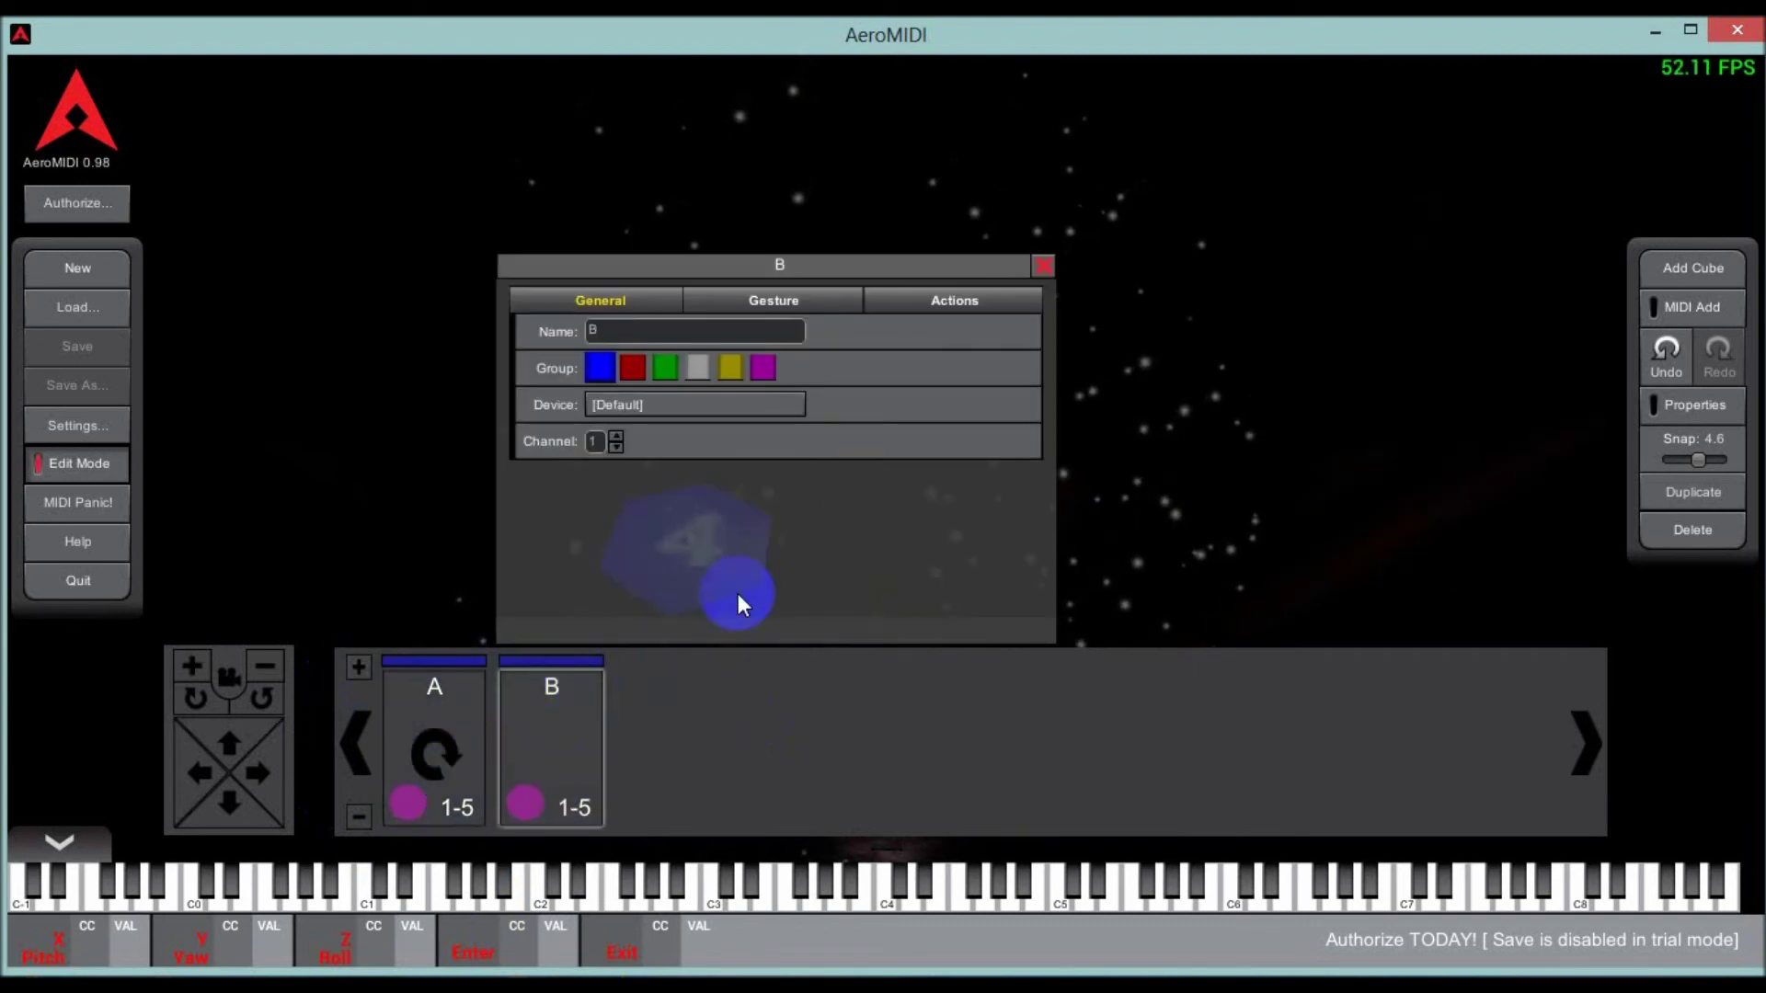
left_click(775, 302)
left_click(733, 333)
left_click(709, 405)
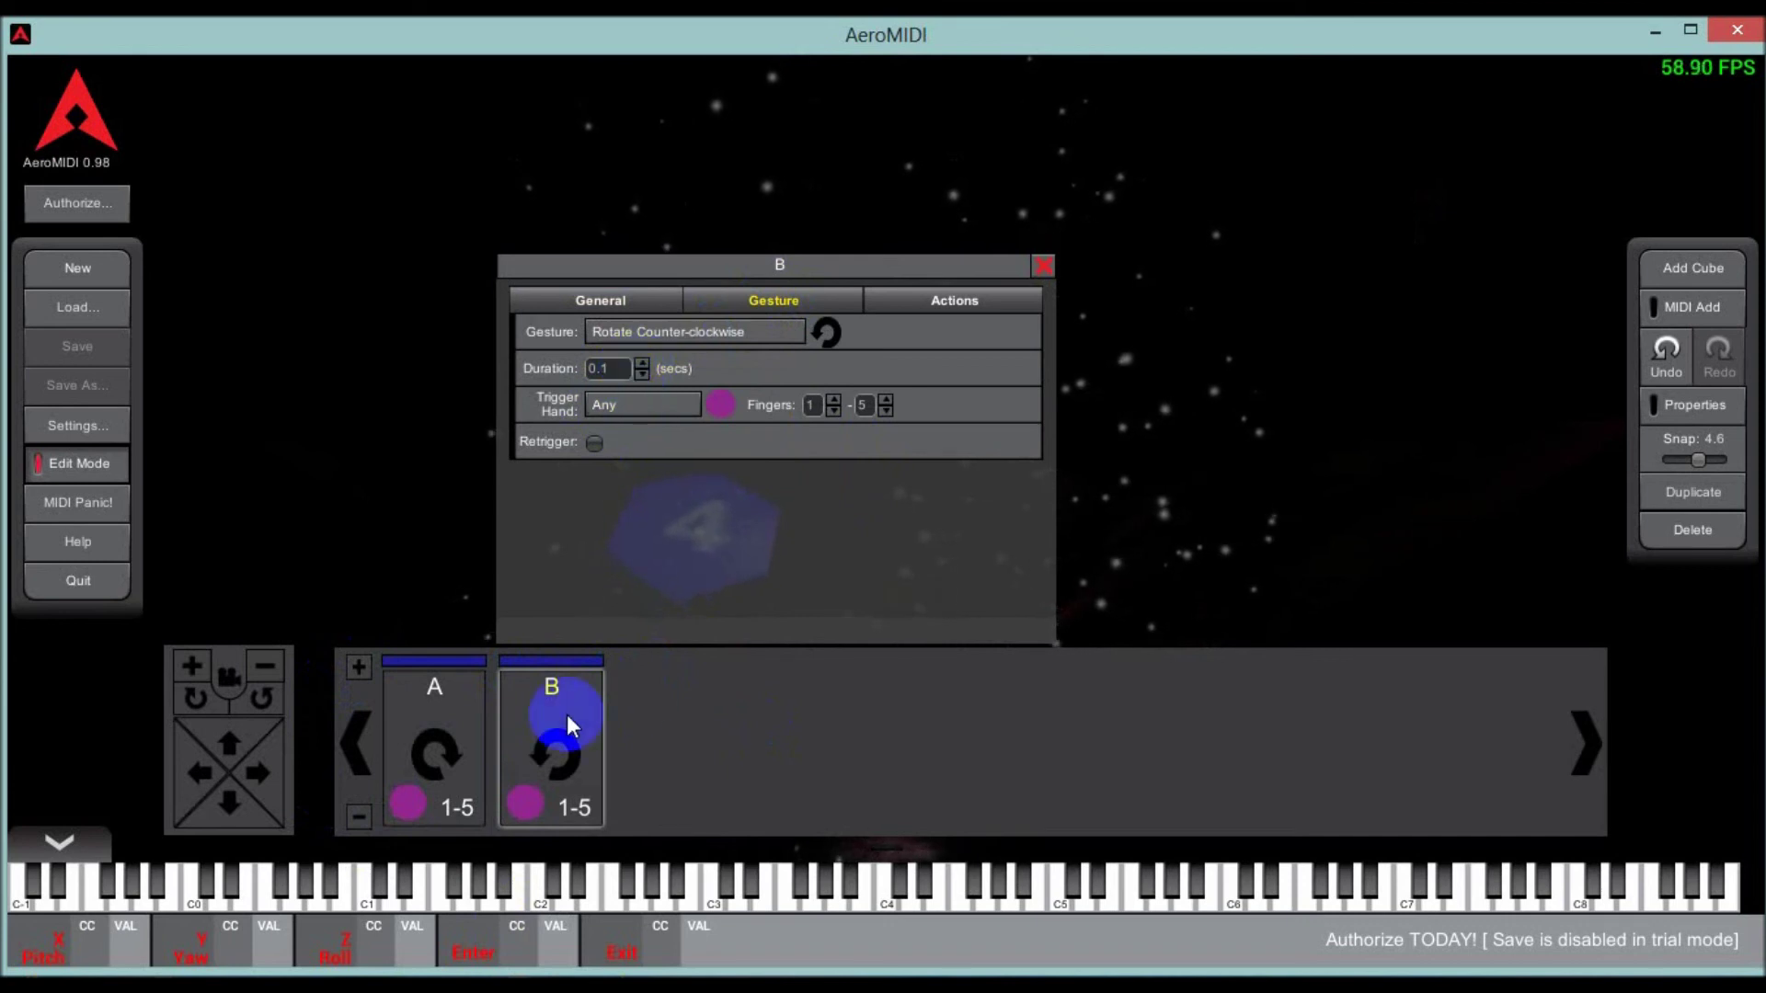
left_click(546, 544)
left_click(522, 366)
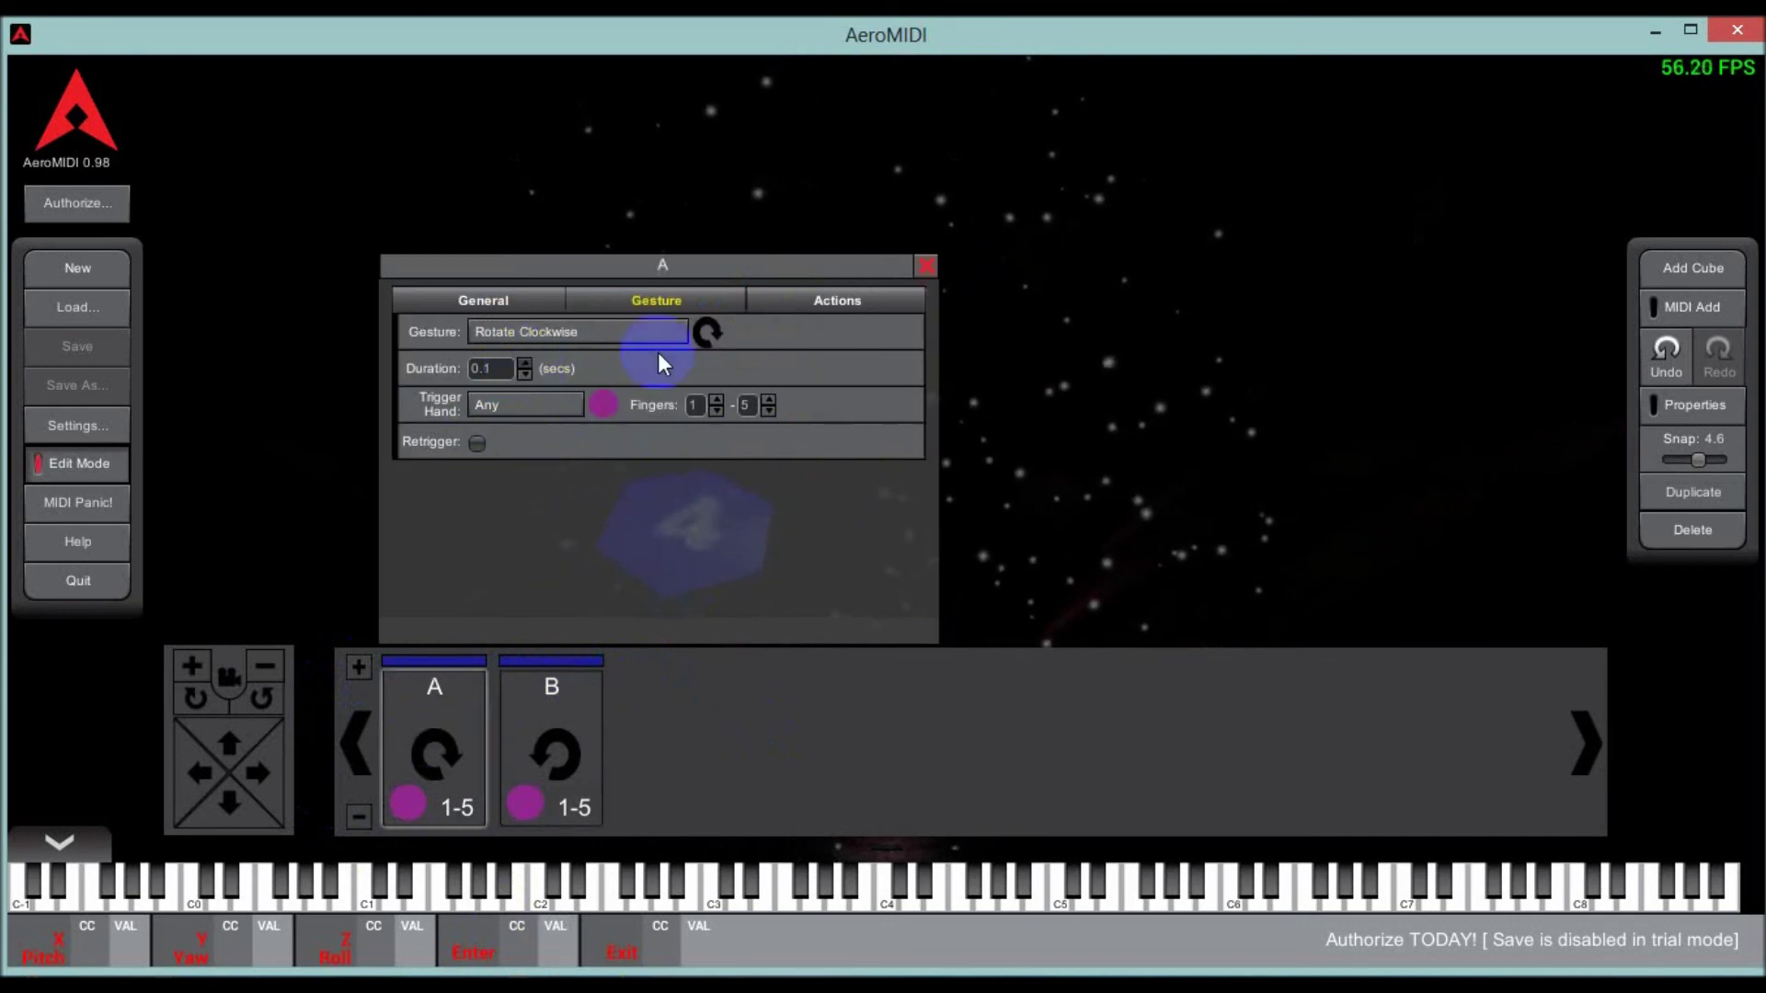
- Give card B a Start action set to Track Fingers ON and close its settings
left_click(854, 300)
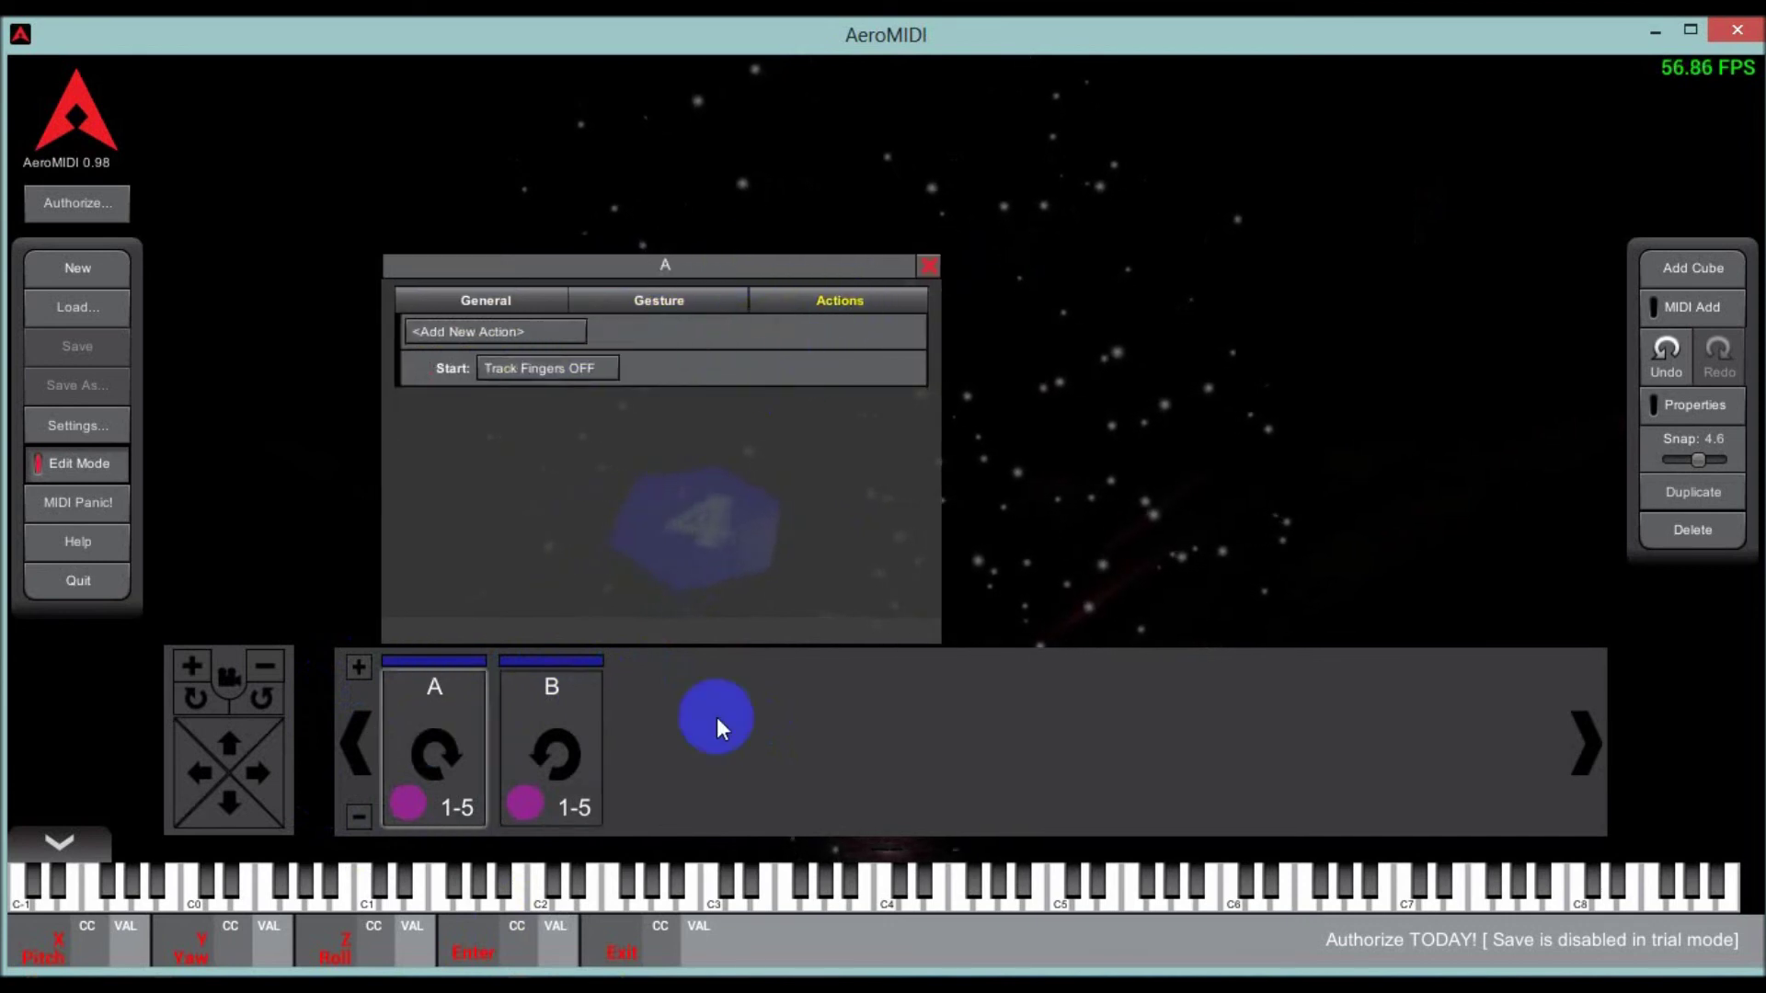
left_click(564, 731)
left_click(660, 333)
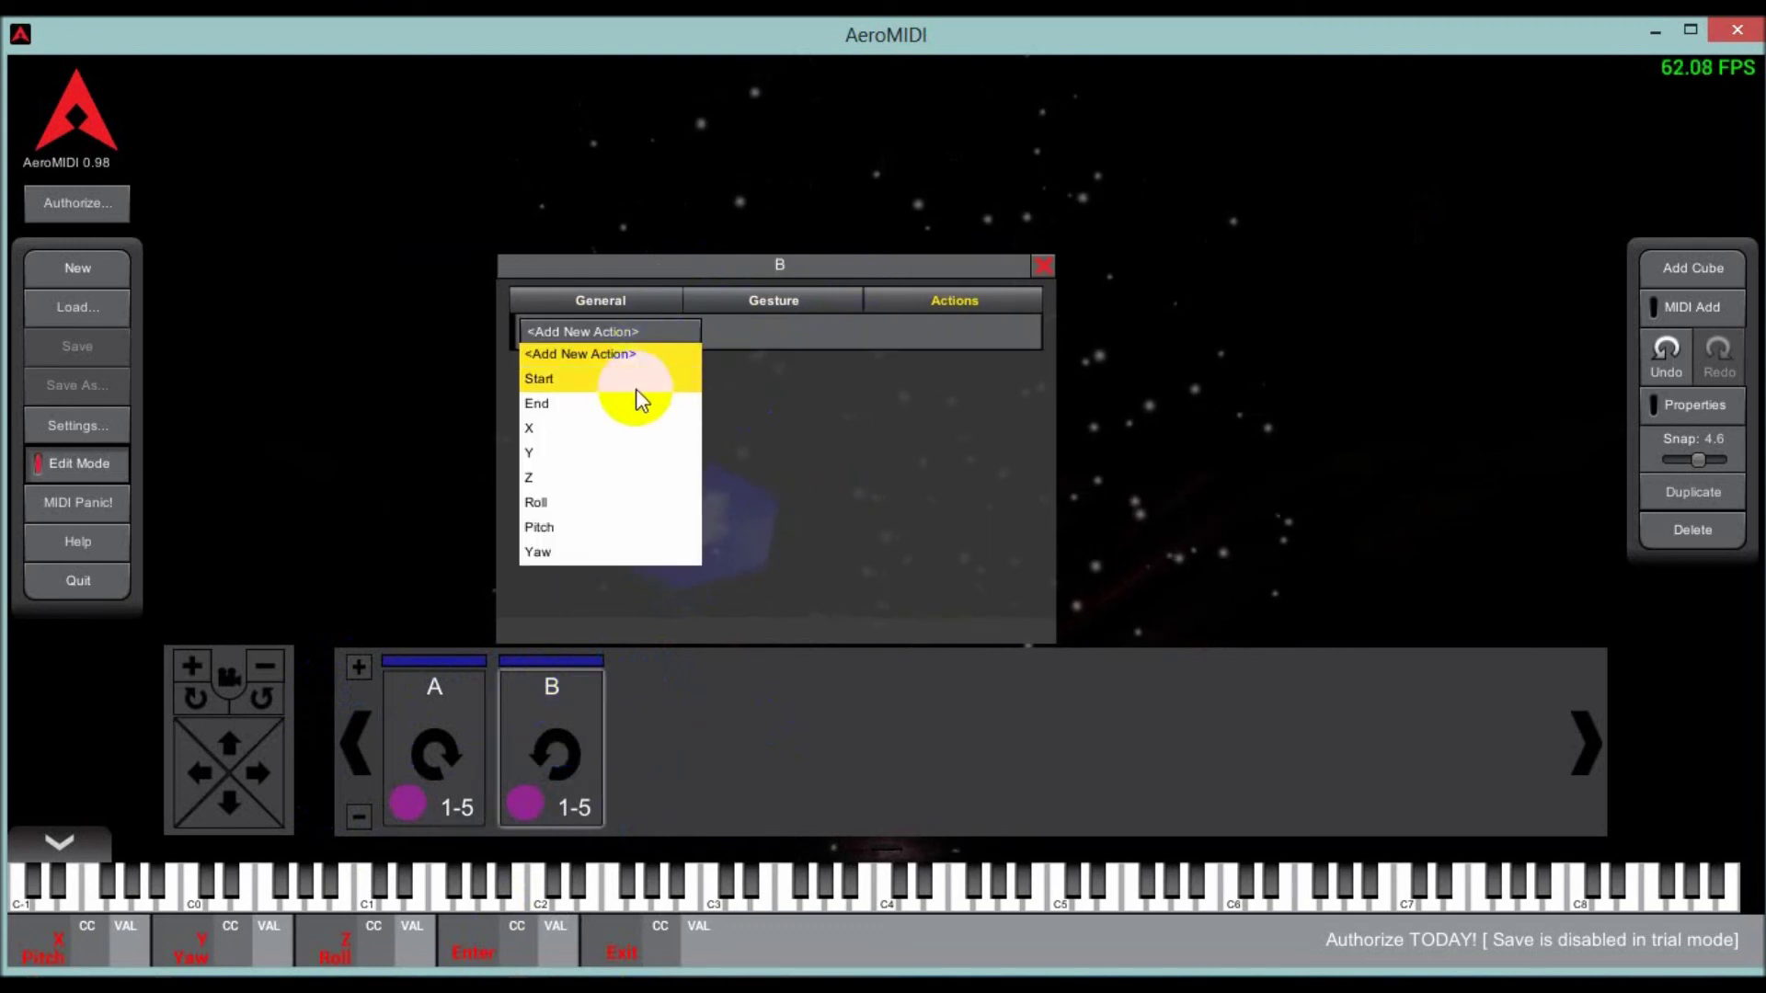
left_click(644, 391)
left_click(703, 369)
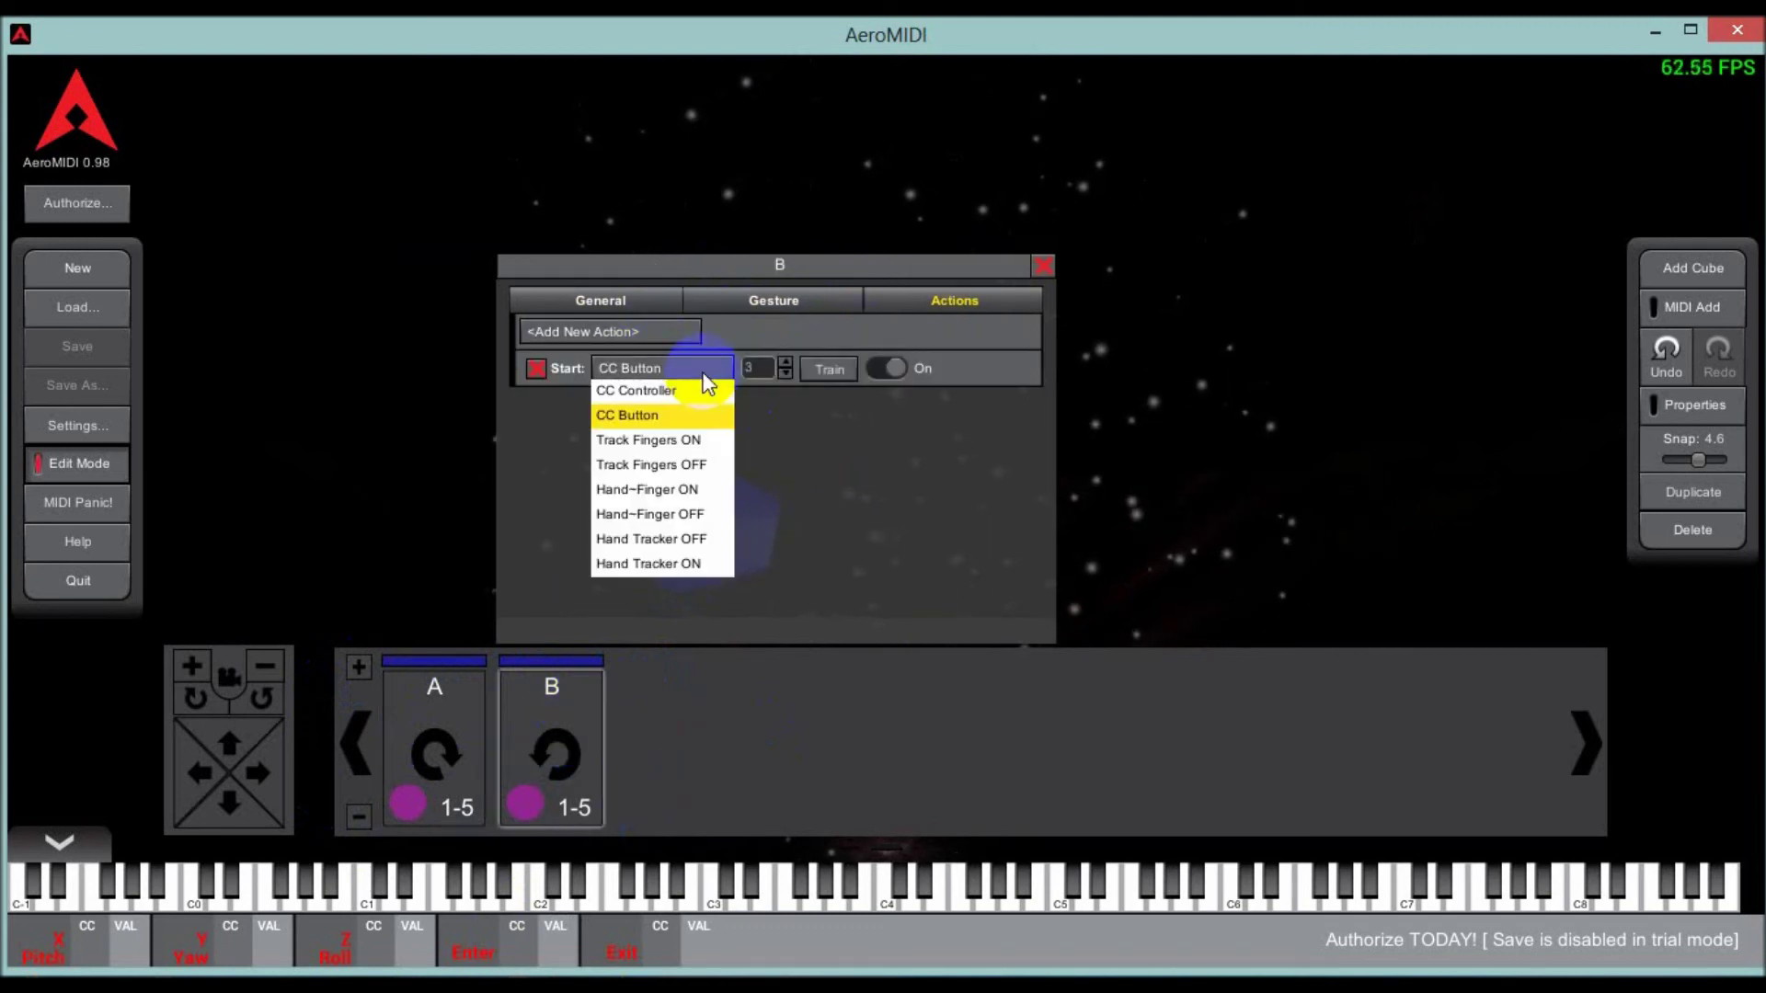
left_click(703, 444)
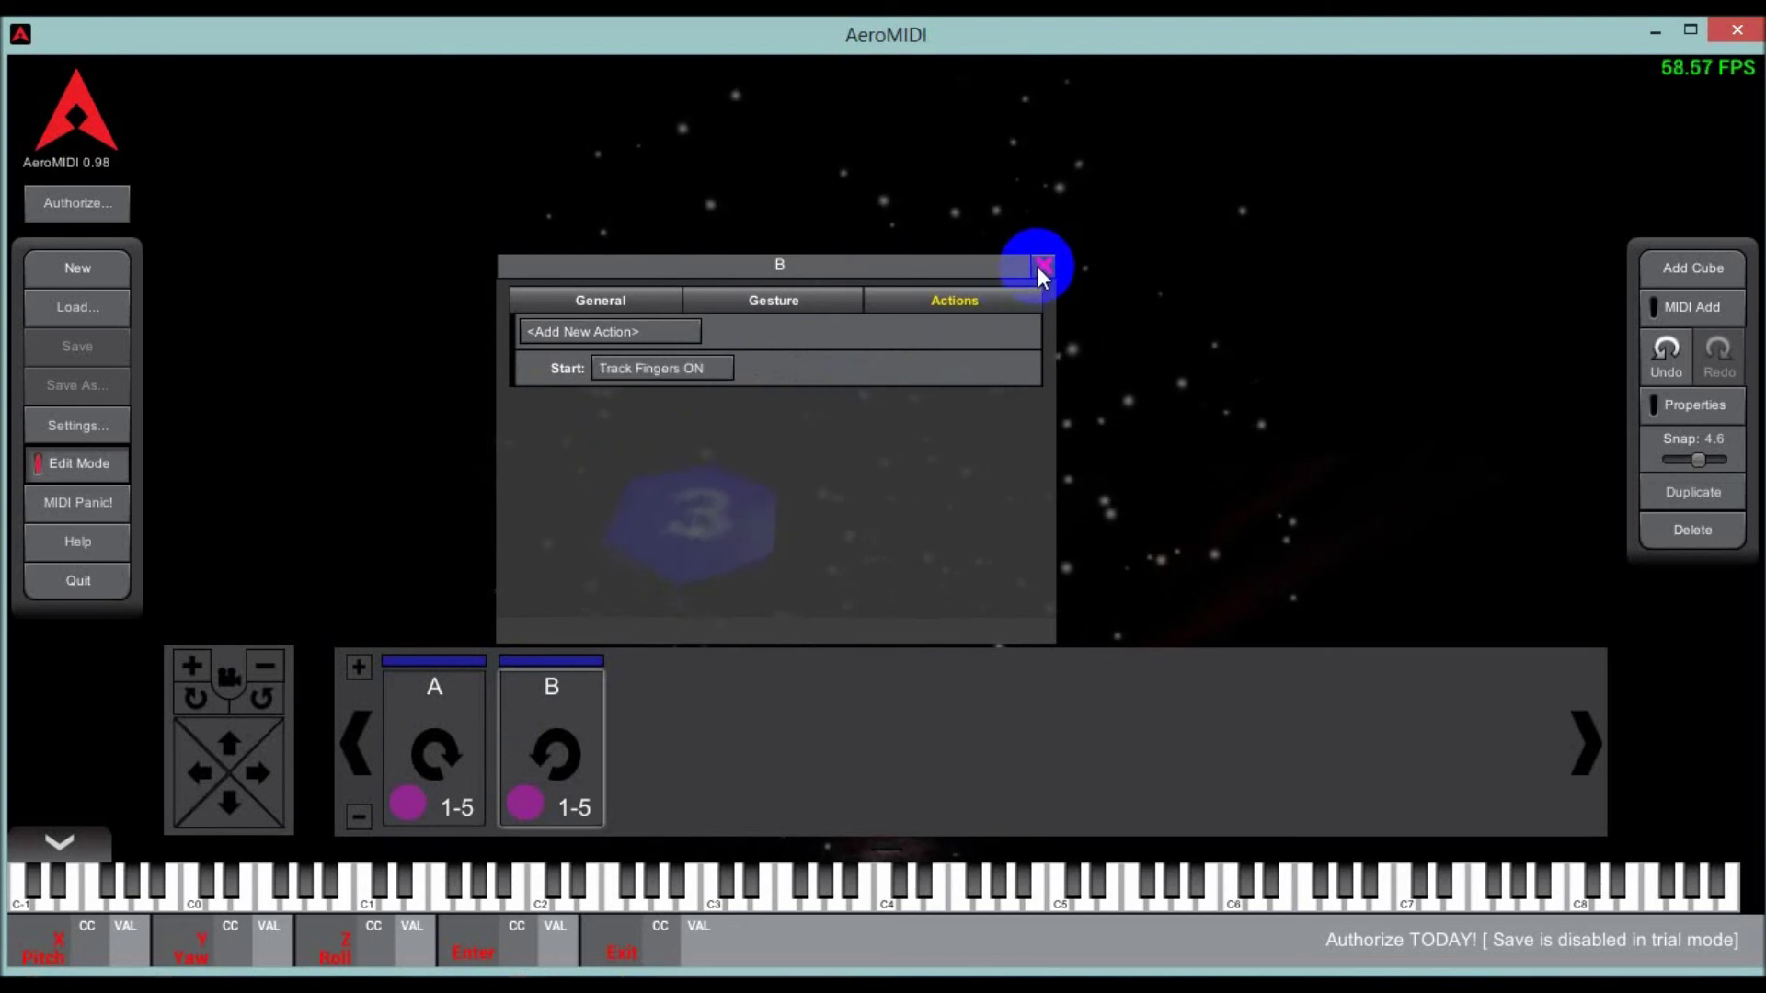
left_click(1038, 268)
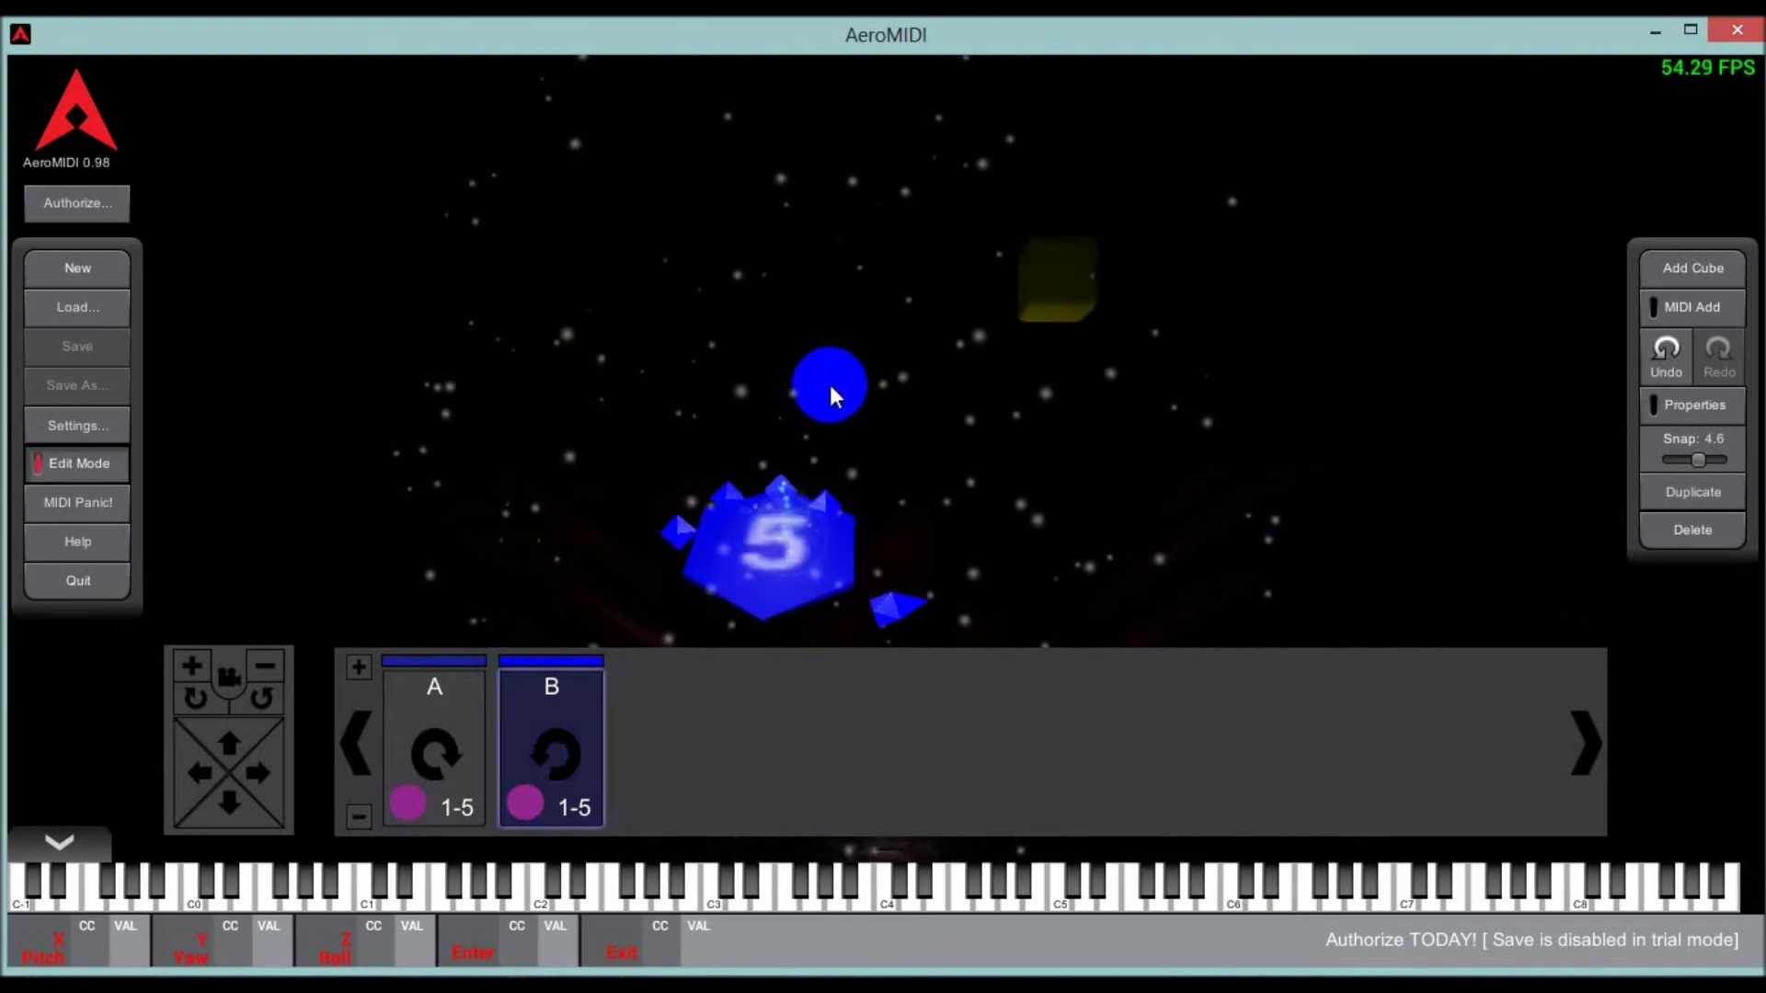
- Place a new trigger cube in the 3-D scene with Add Cube
left_click(1660, 268)
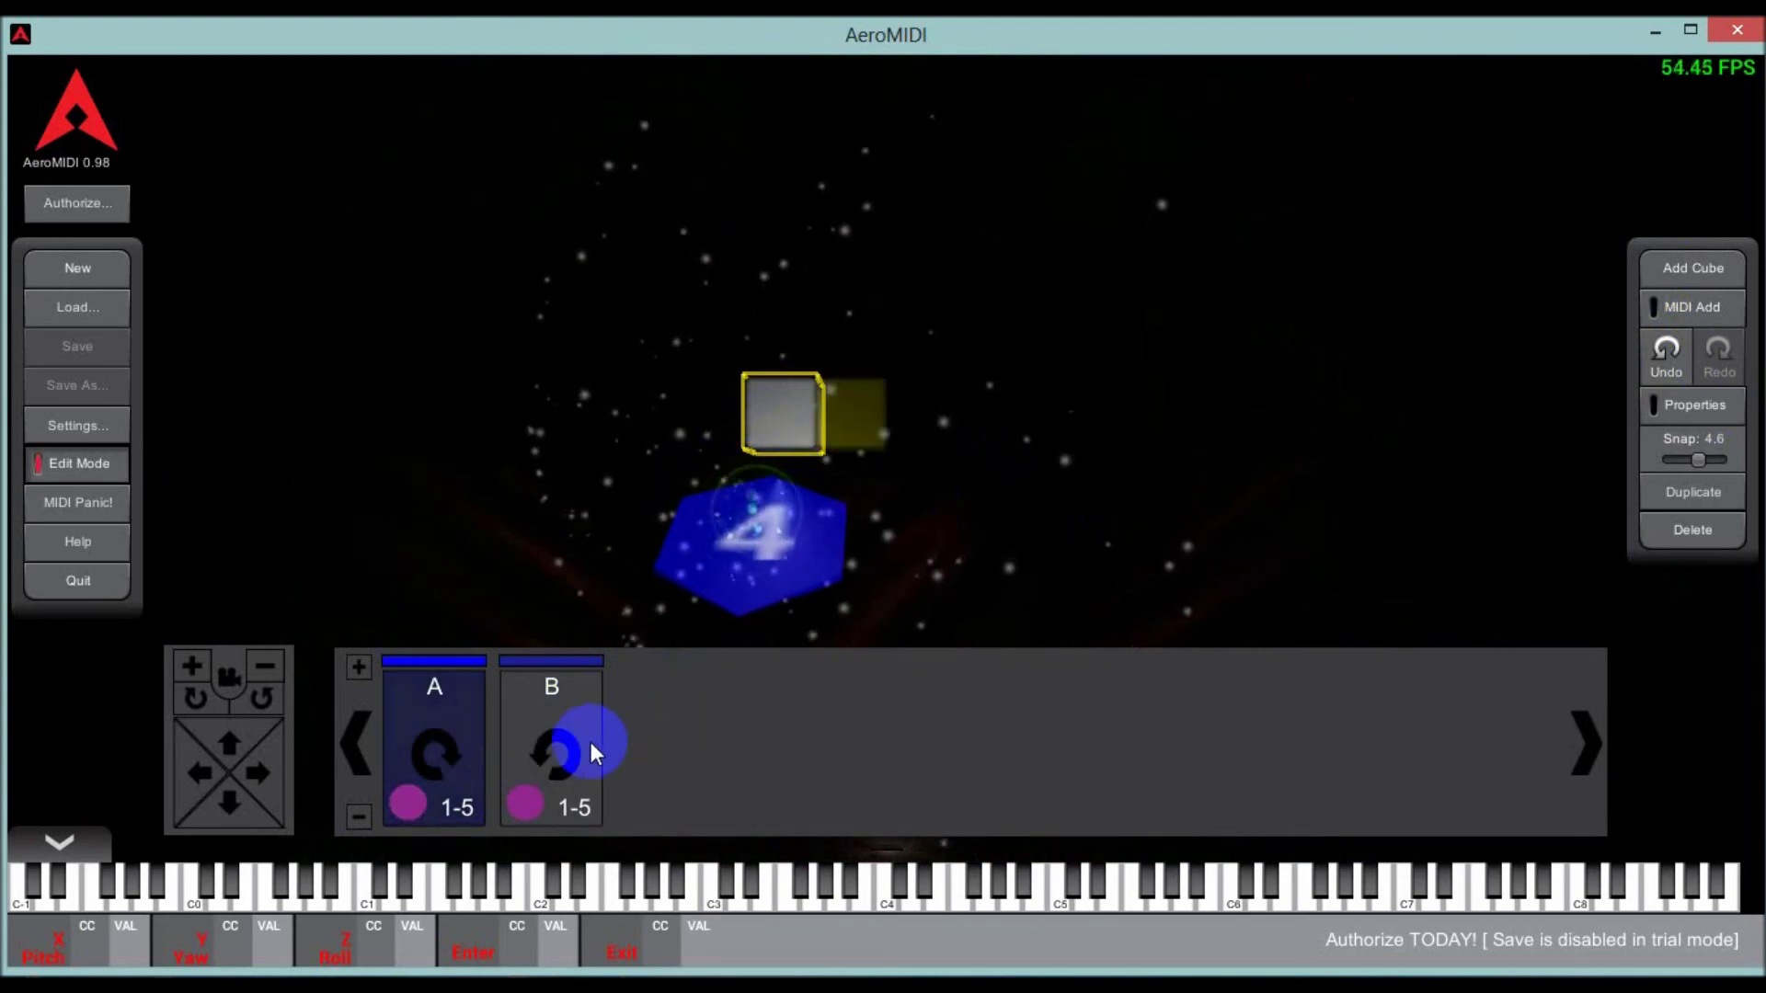
- Set card C's gesture to Swipe Down with a 0.1-second duration
left_click(364, 676)
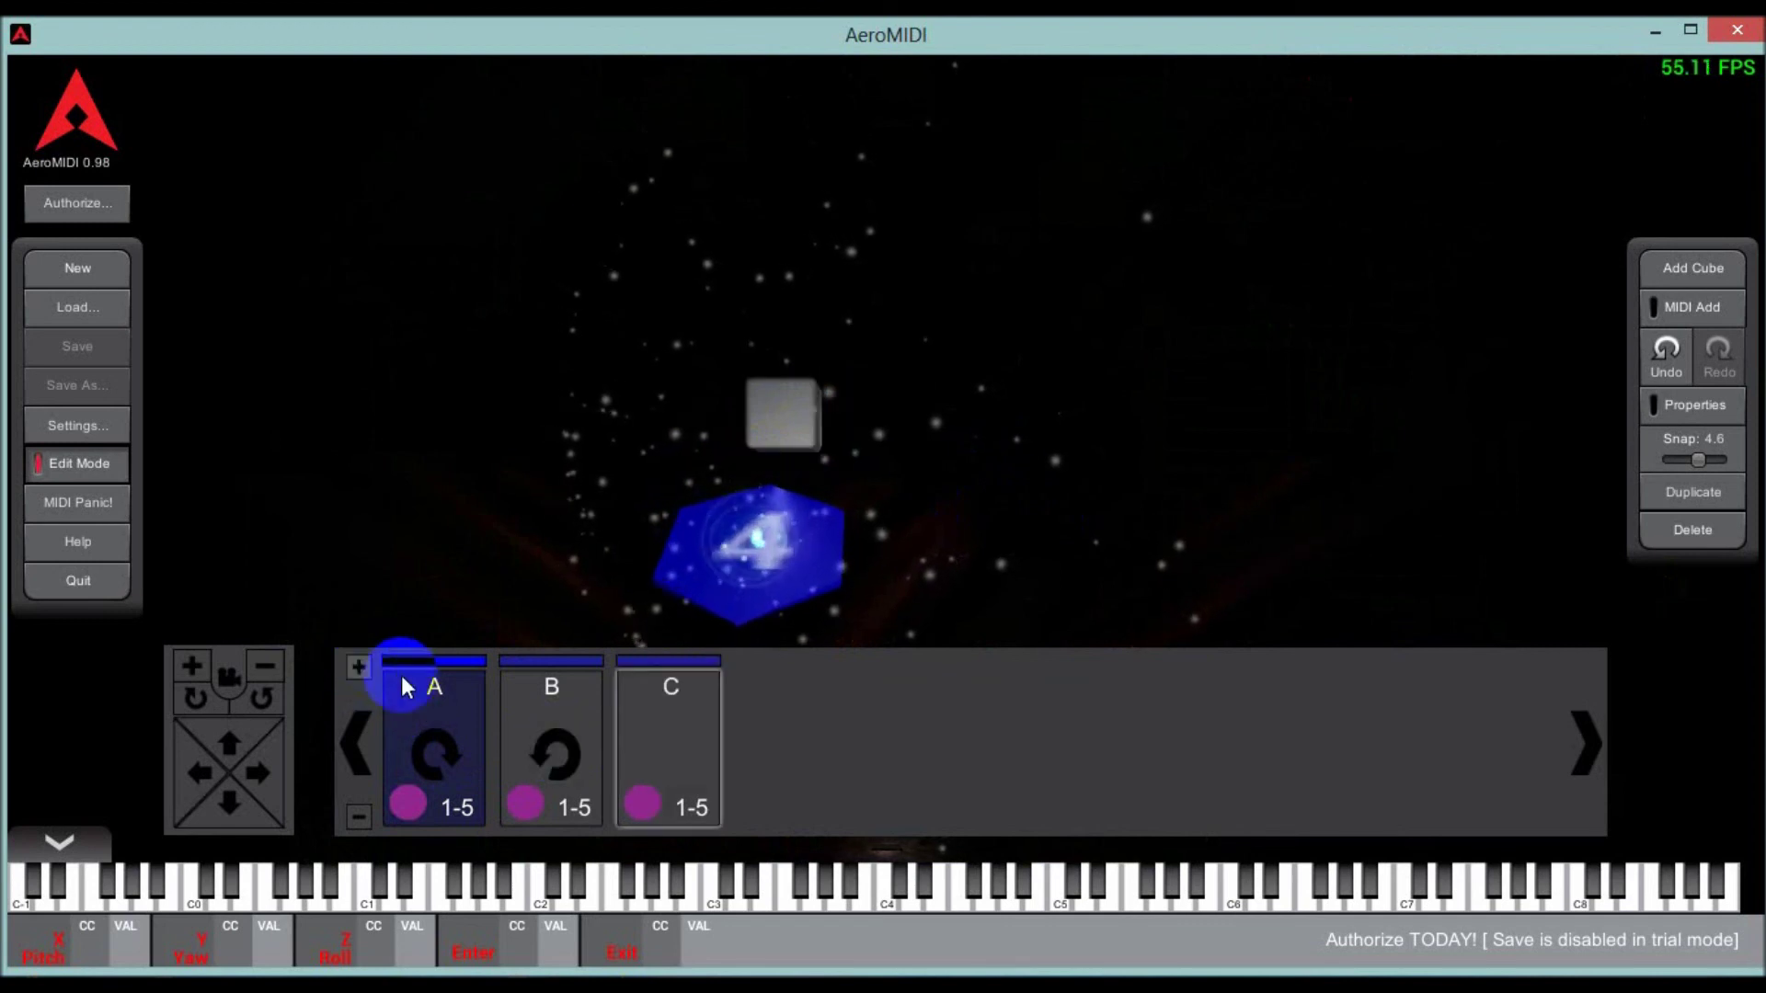
double_click(673, 719)
left_click(884, 304)
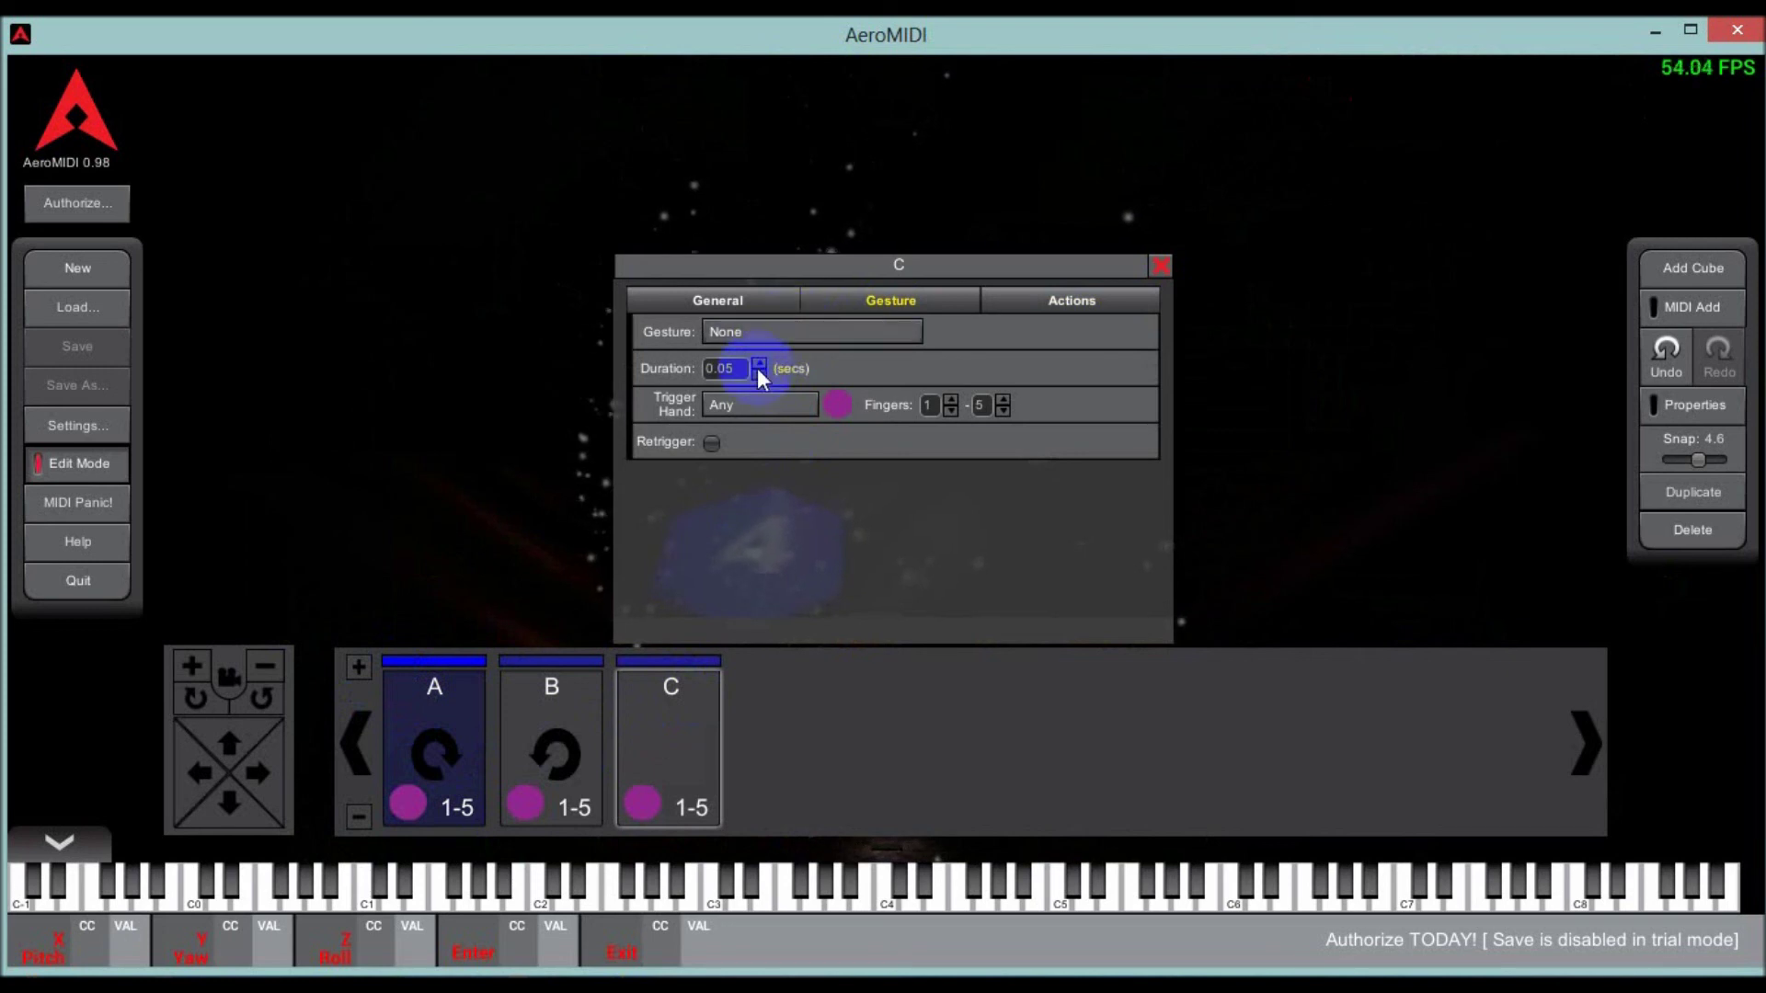
left_click(759, 363)
left_click(781, 330)
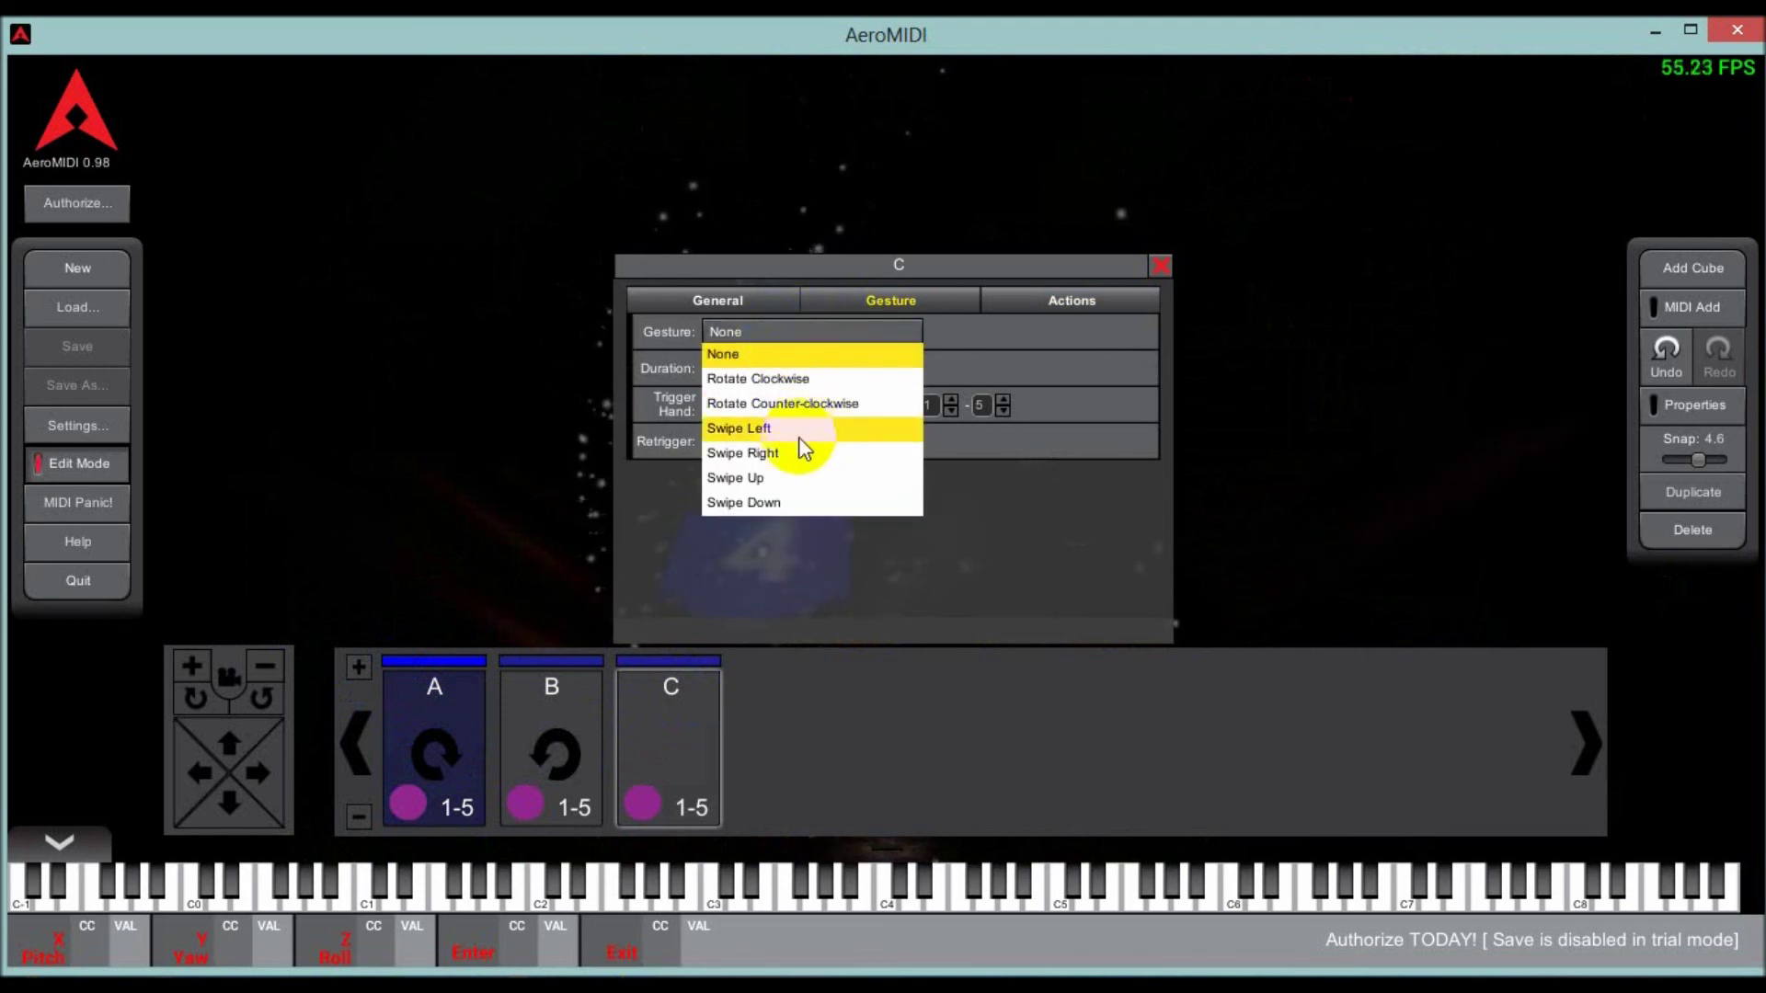
left_click(789, 502)
- Add a Start action Hand~Finger ON and an End action Hand~Finger OFF to card C
left_click(1089, 303)
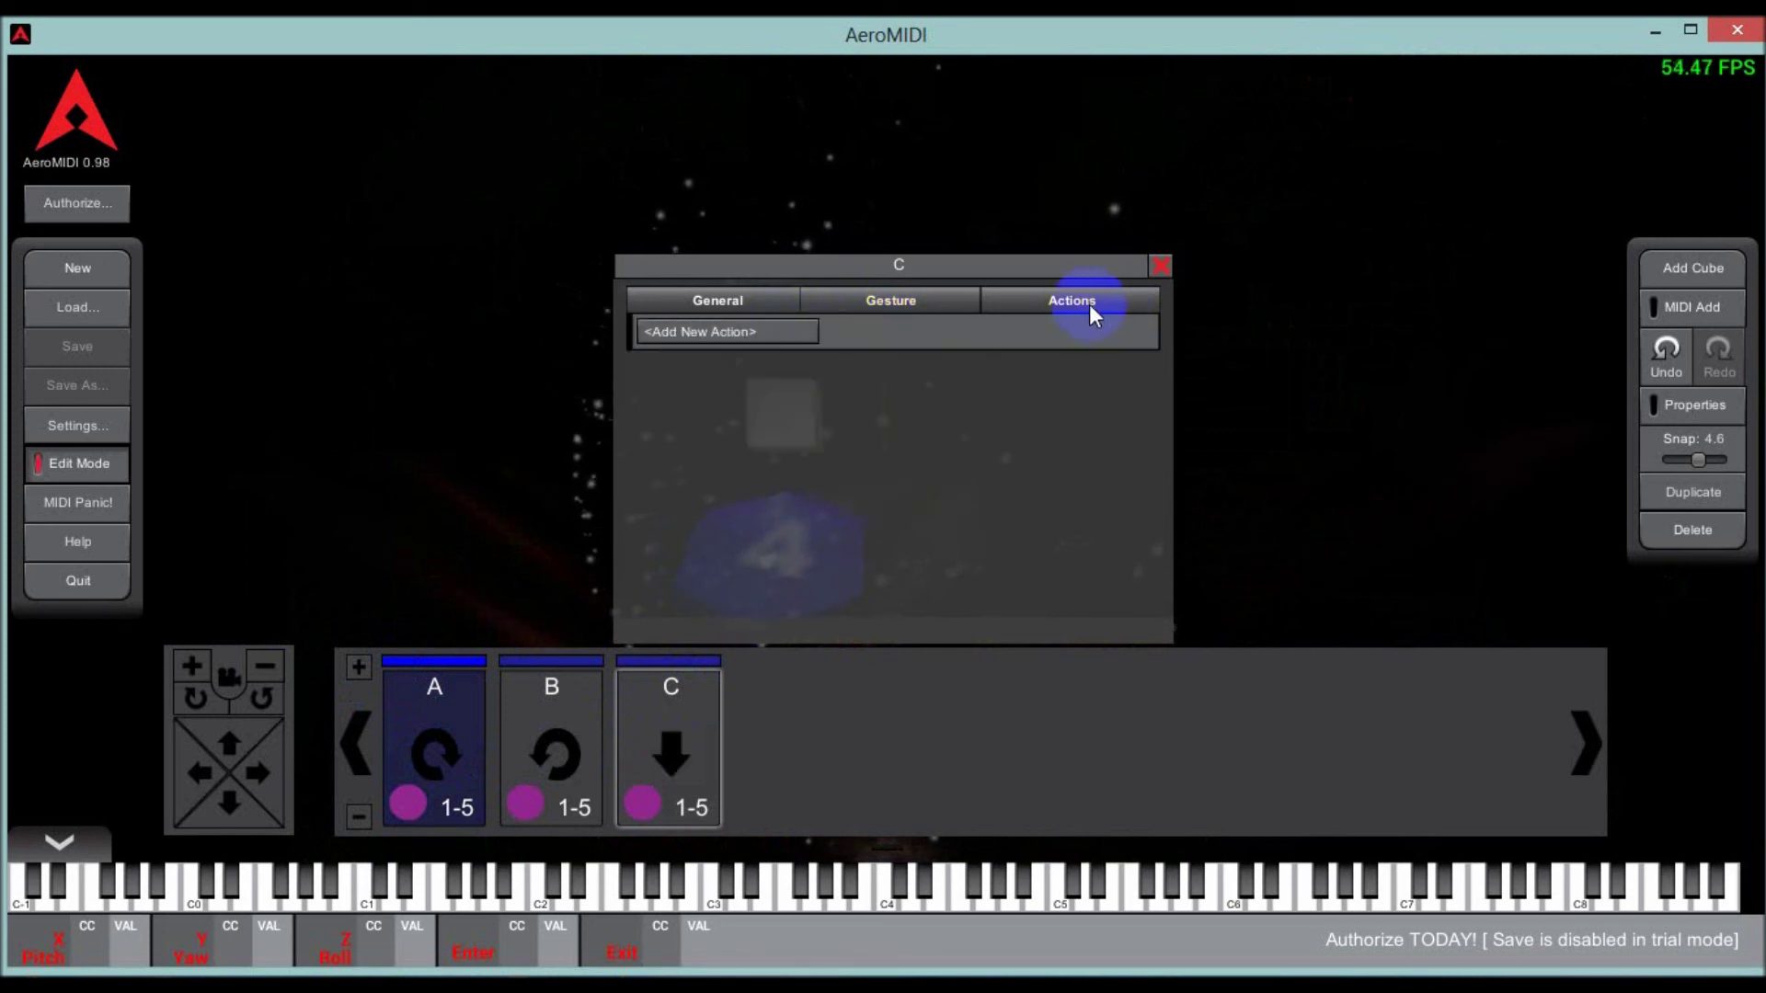
left_click(763, 339)
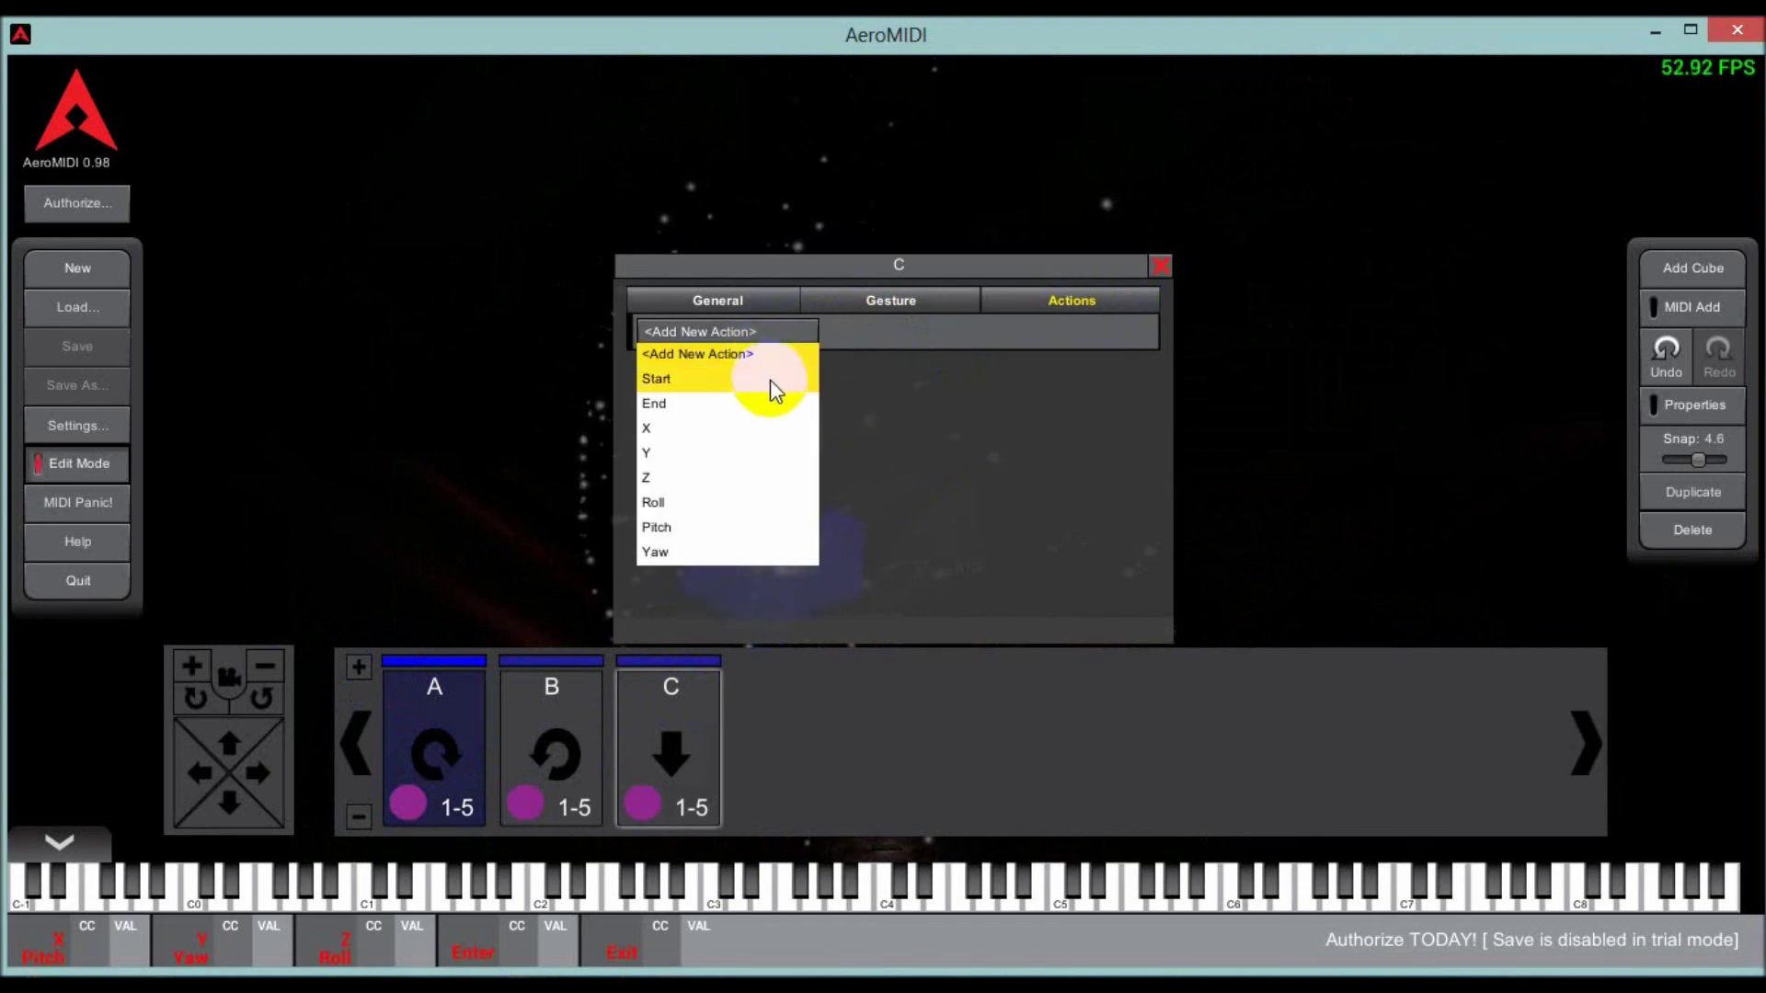
left_click(773, 373)
left_click(792, 368)
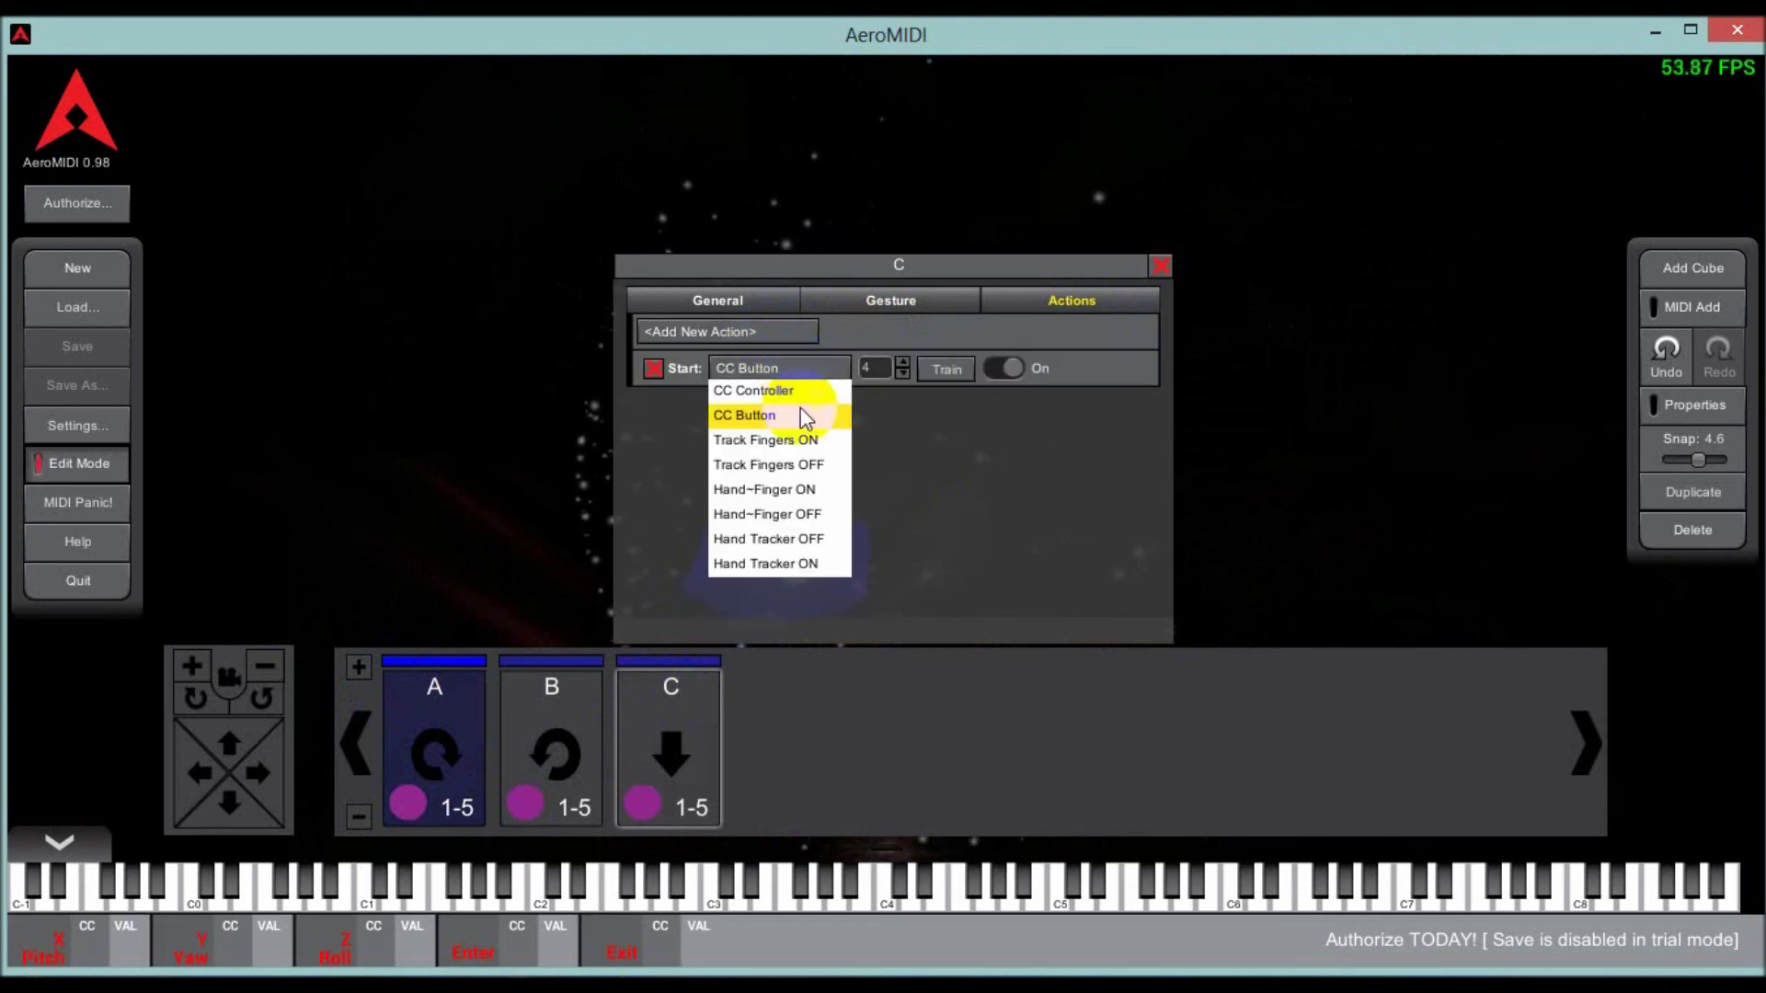
left_click(813, 493)
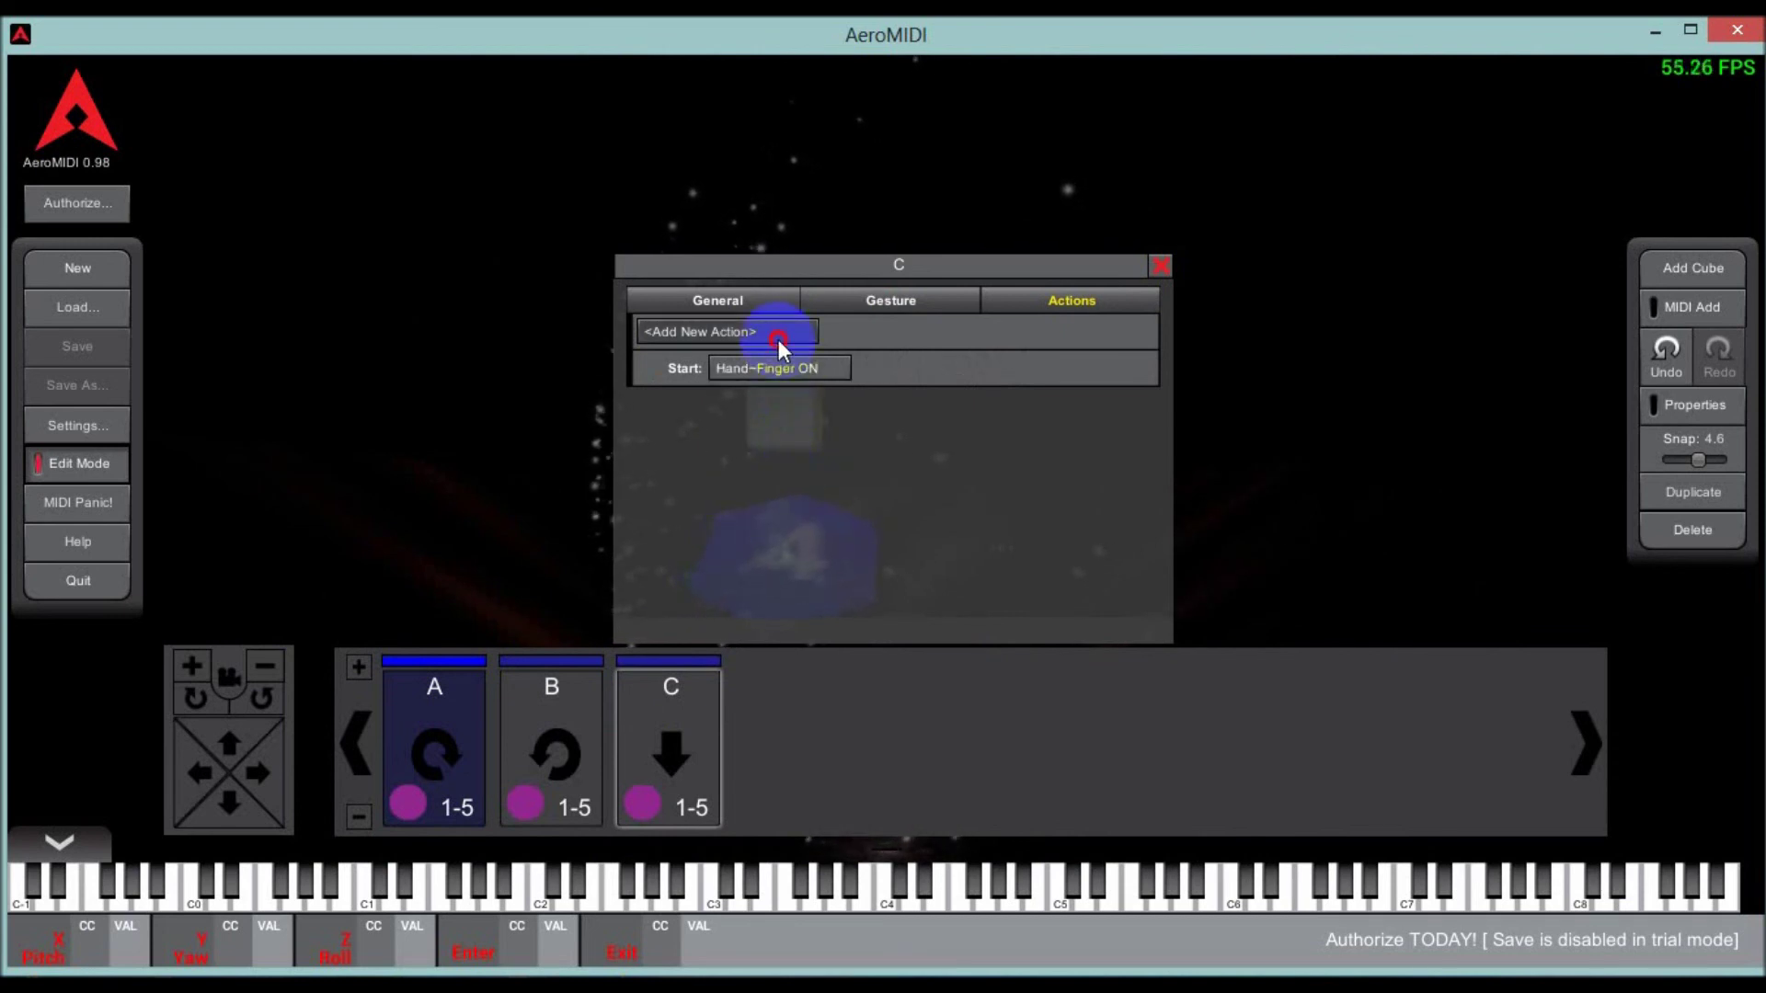
left_click(778, 337)
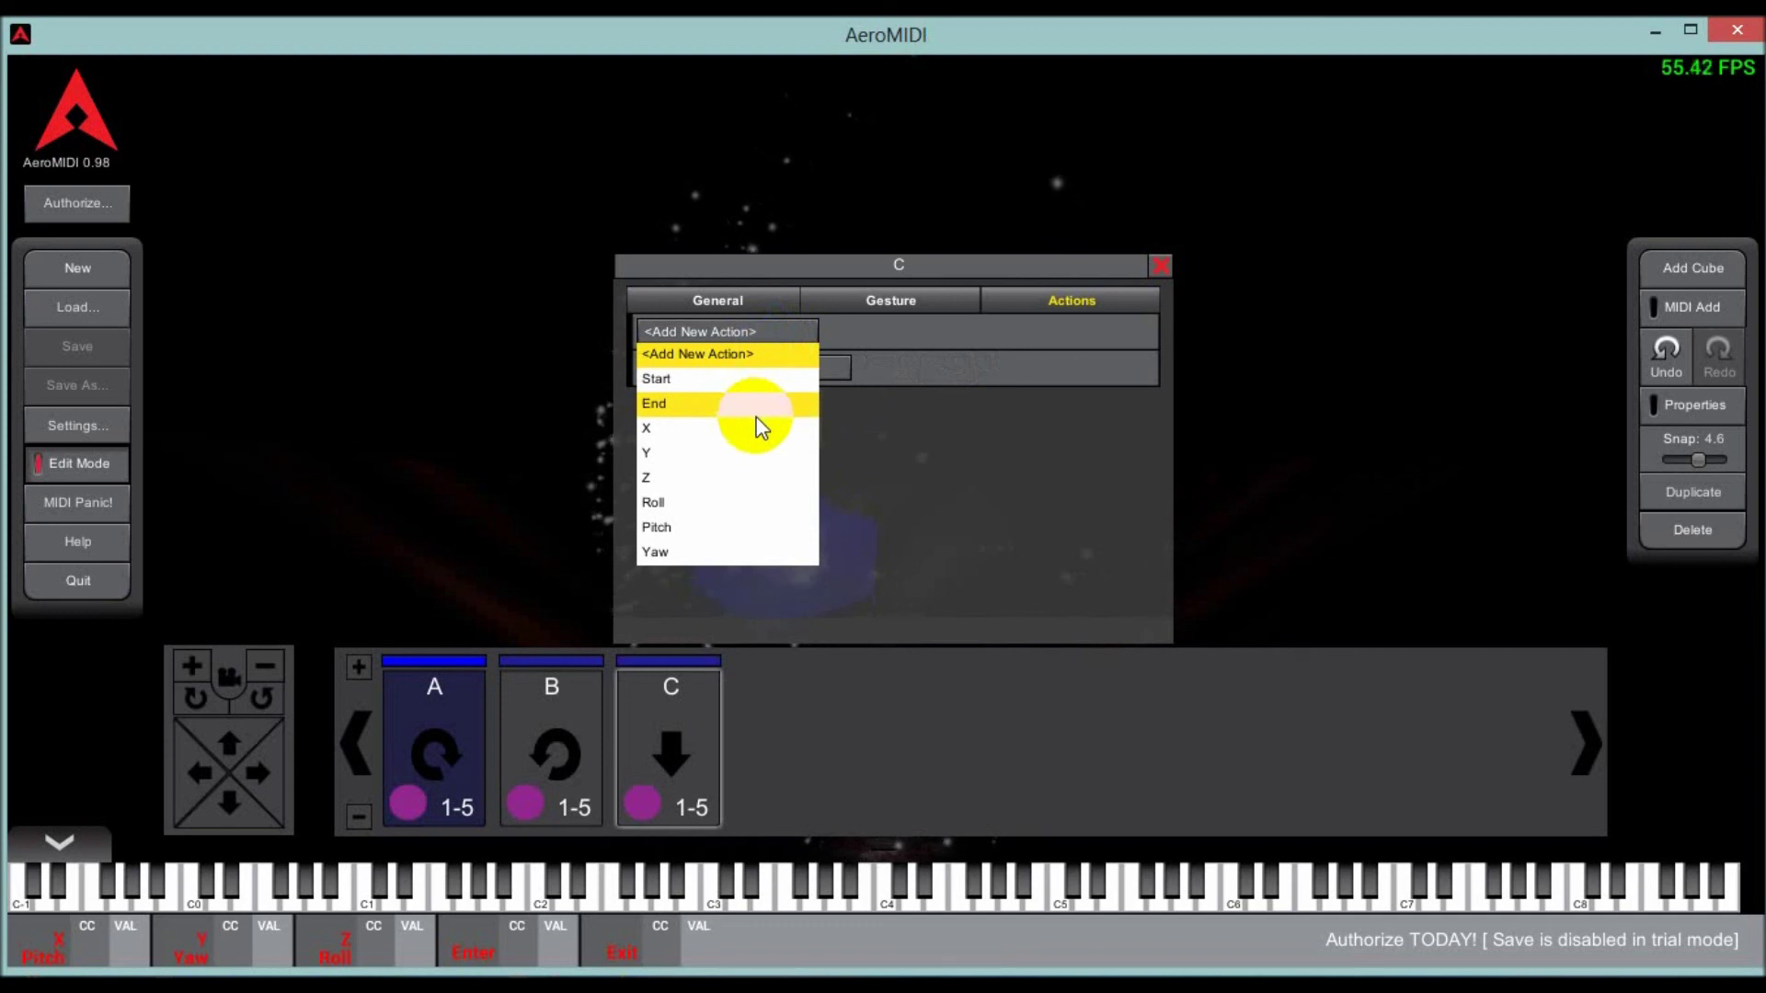
left_click(765, 403)
left_click(767, 401)
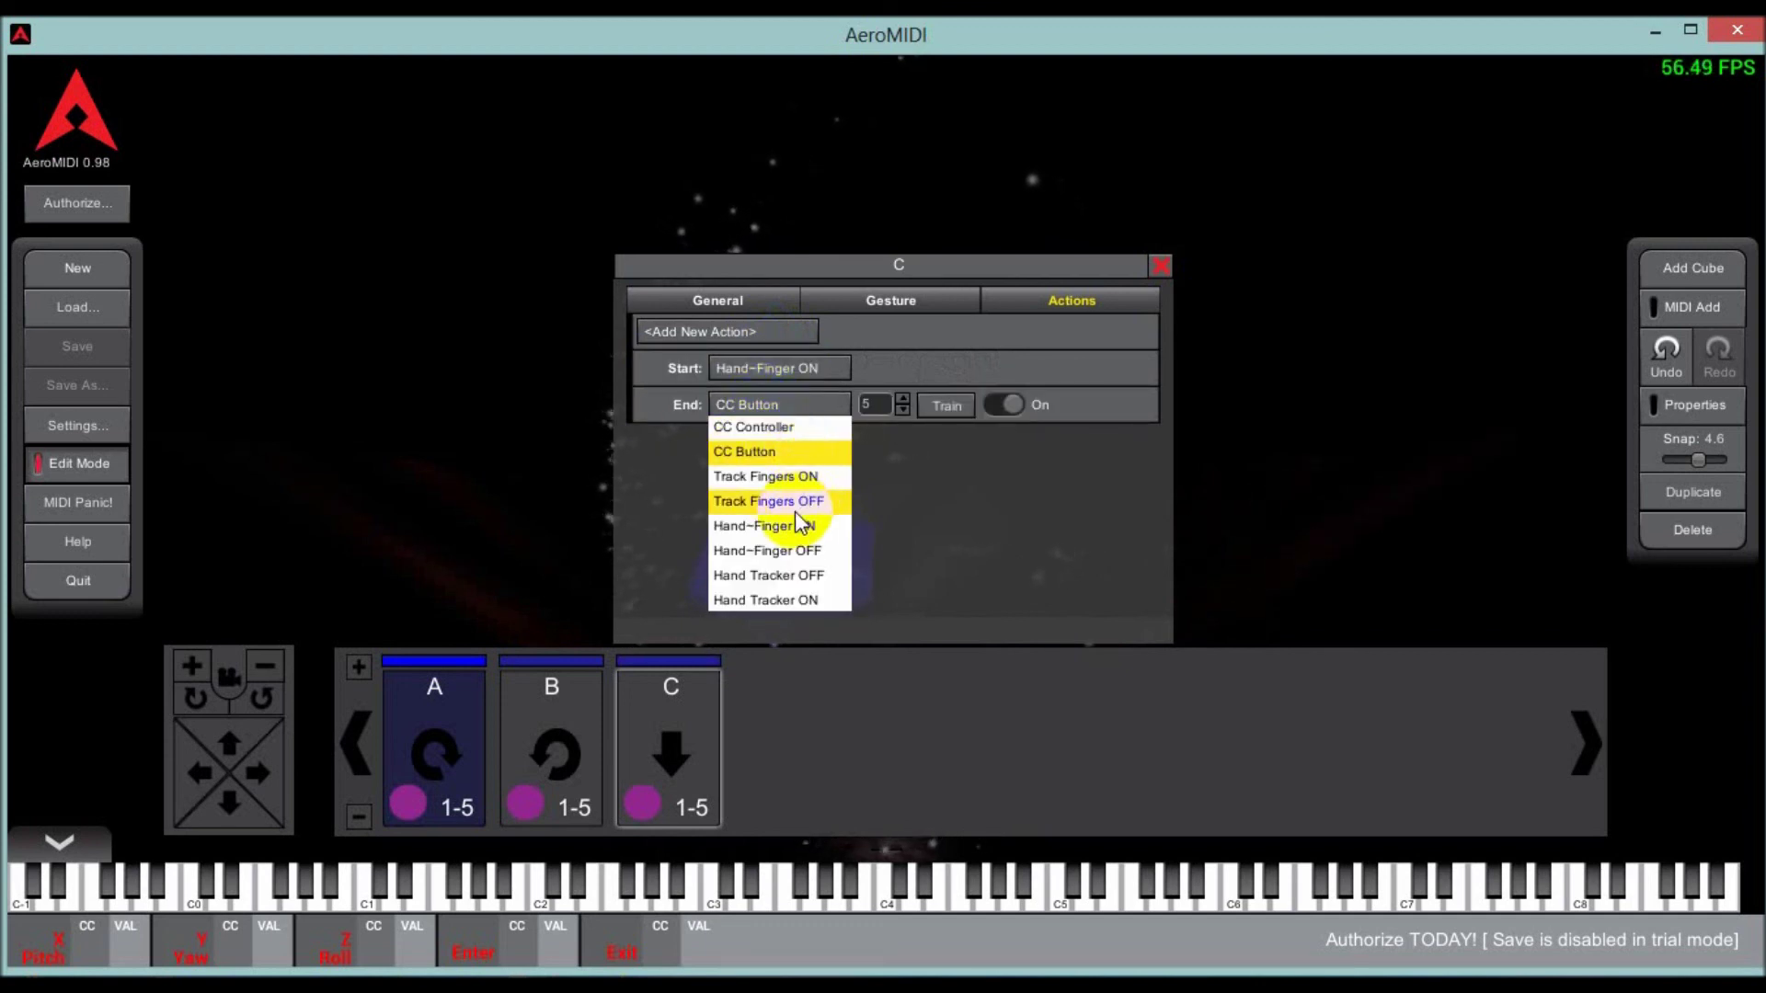
left_click(804, 550)
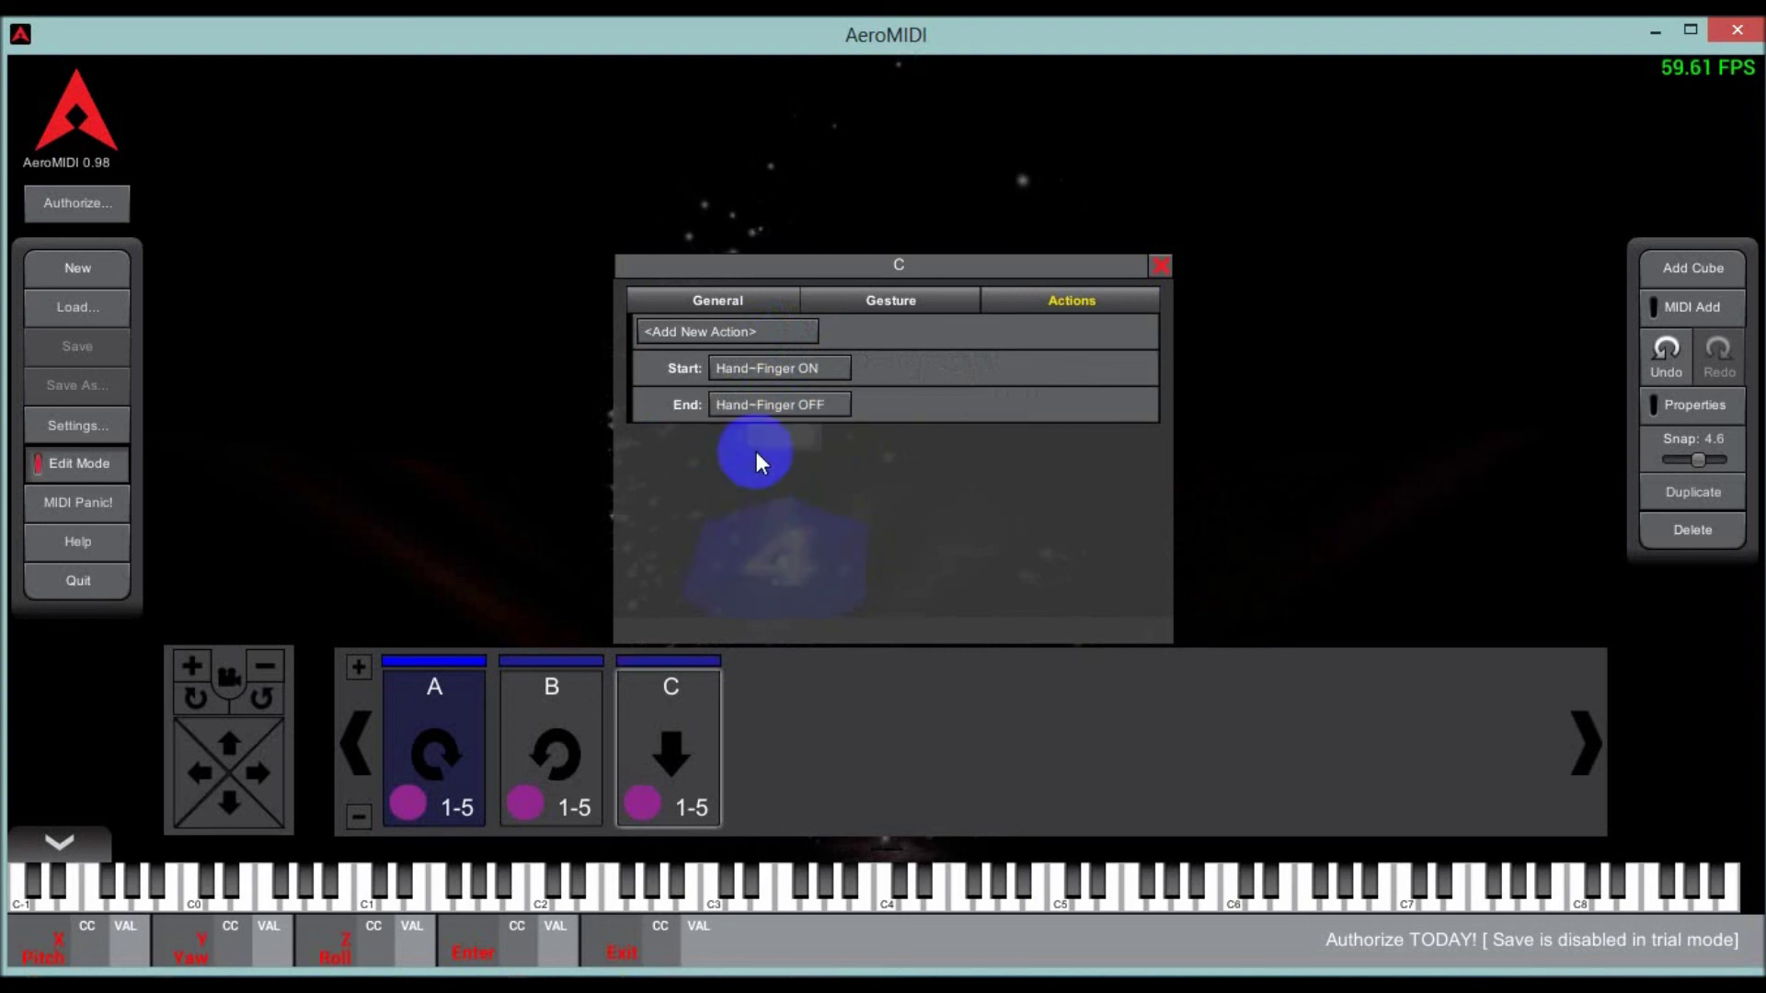
- Add a second Start action, Track Fingers OFF, to card C and close its settings
left_click(720, 338)
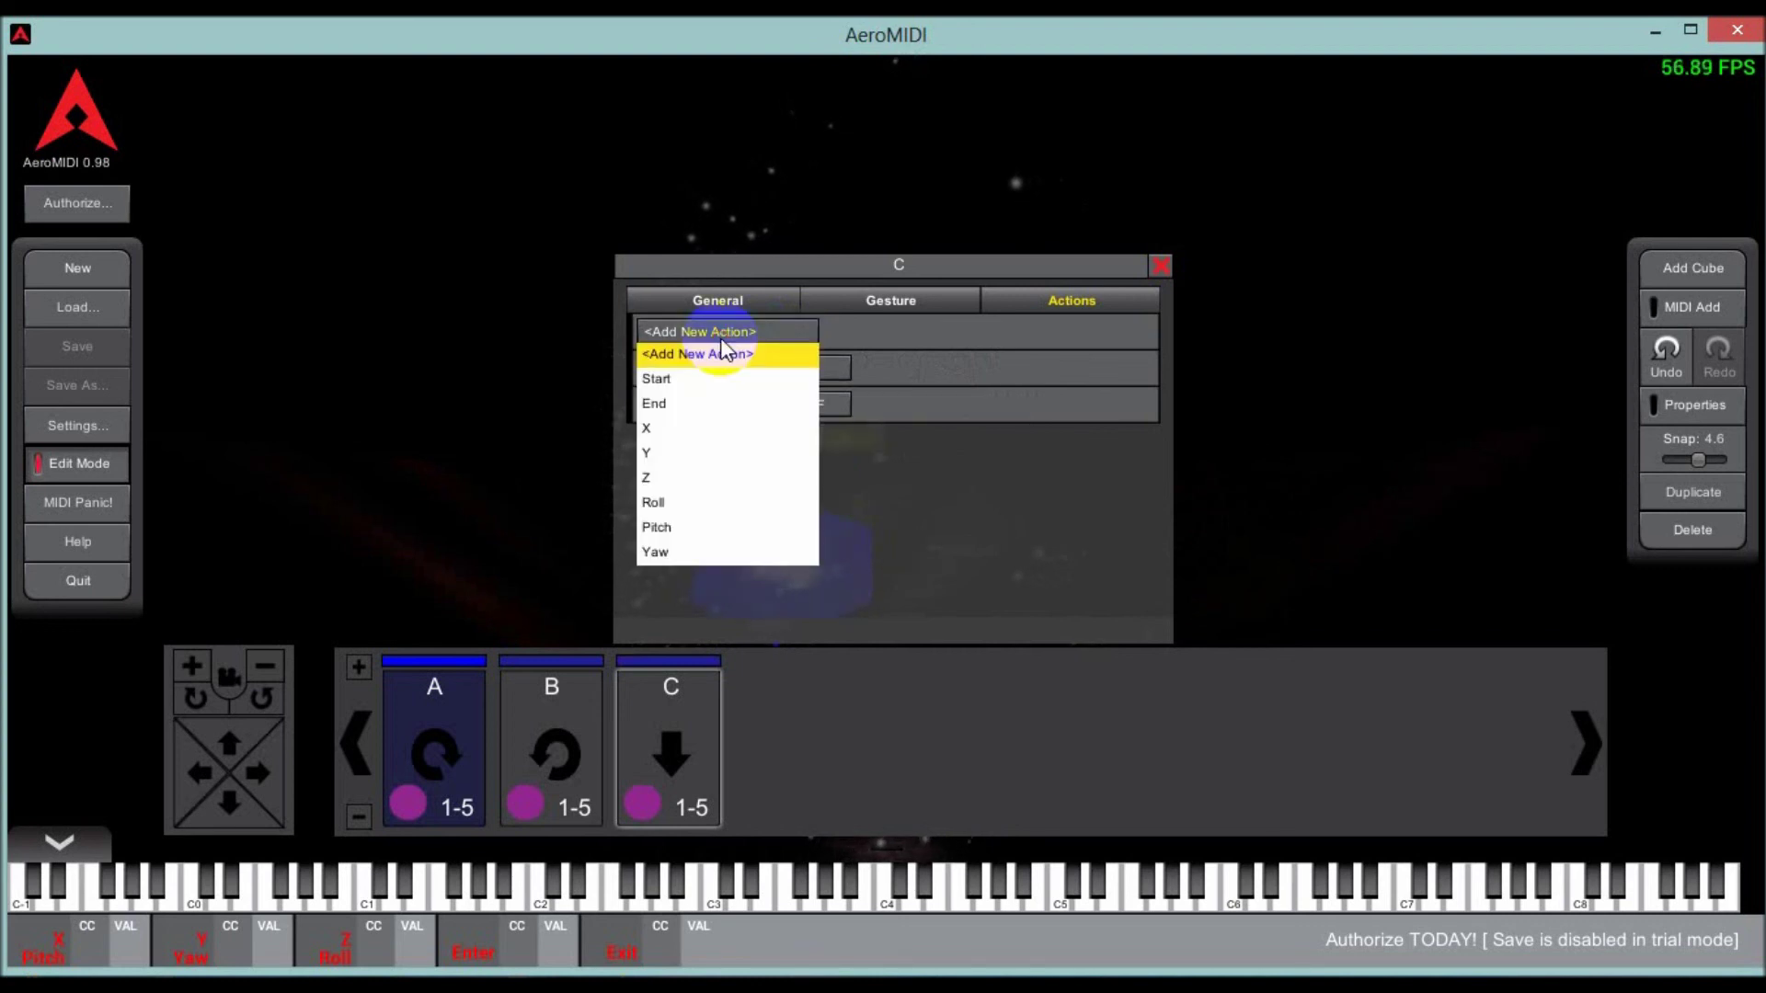
left_click(759, 384)
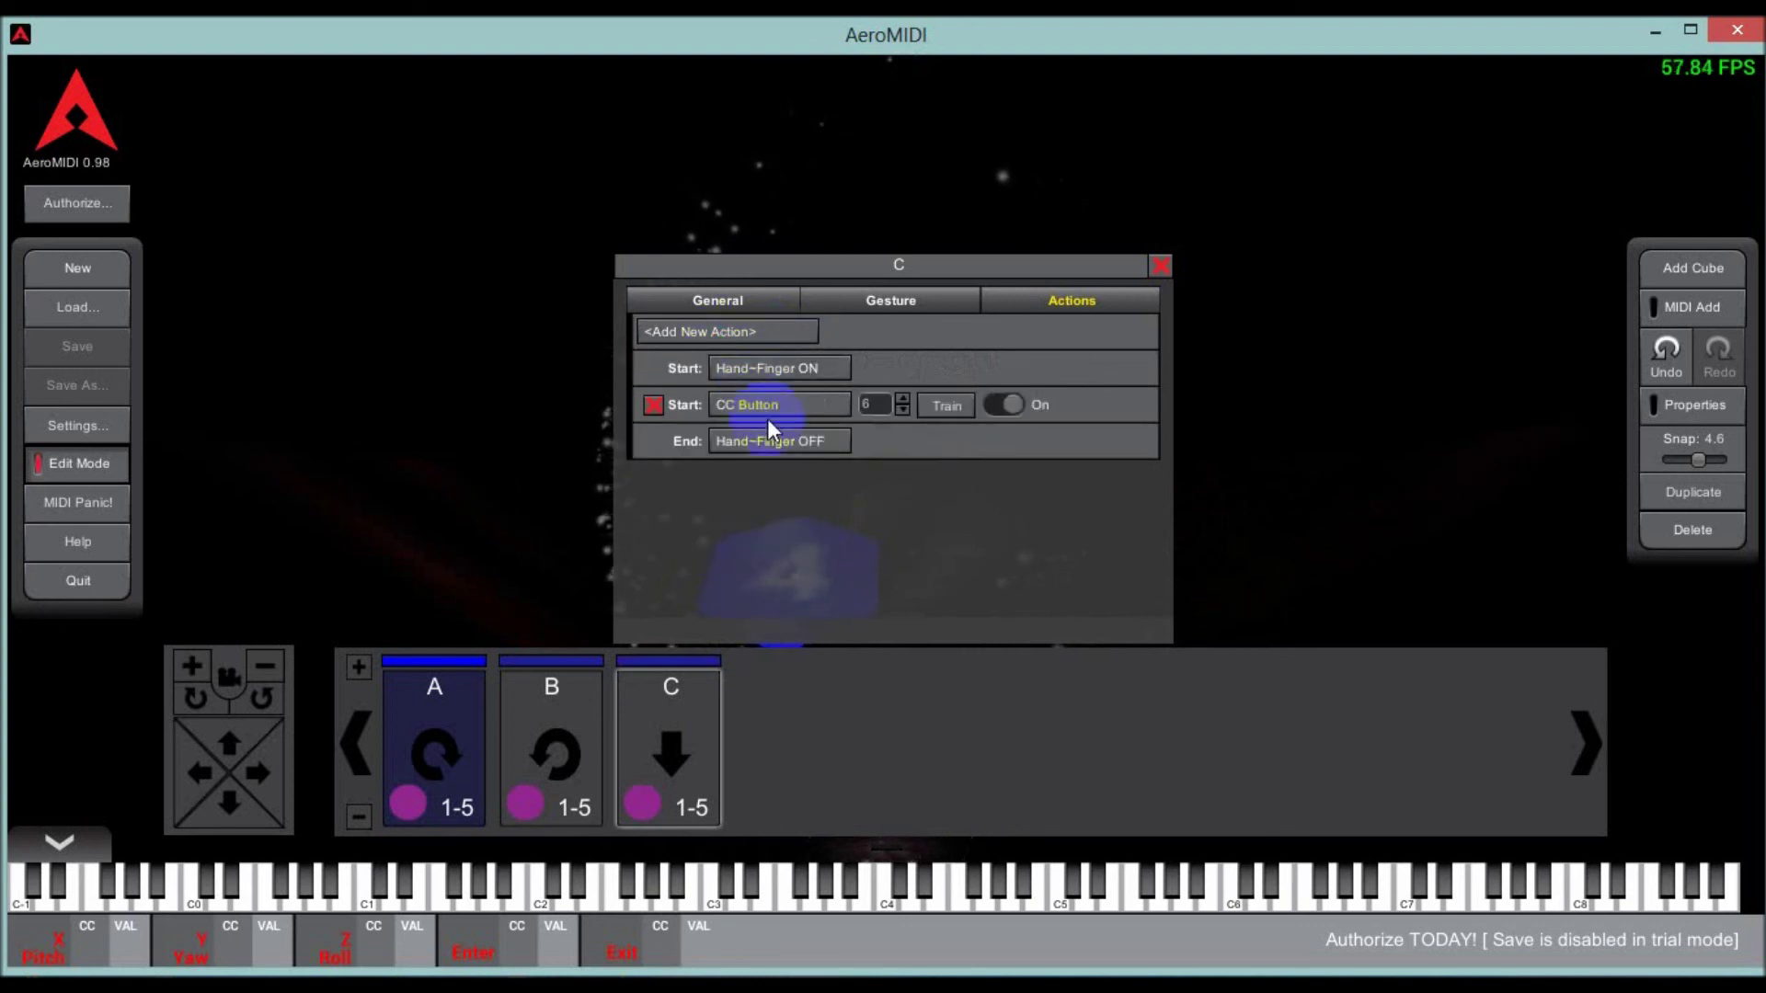
left_click(818, 405)
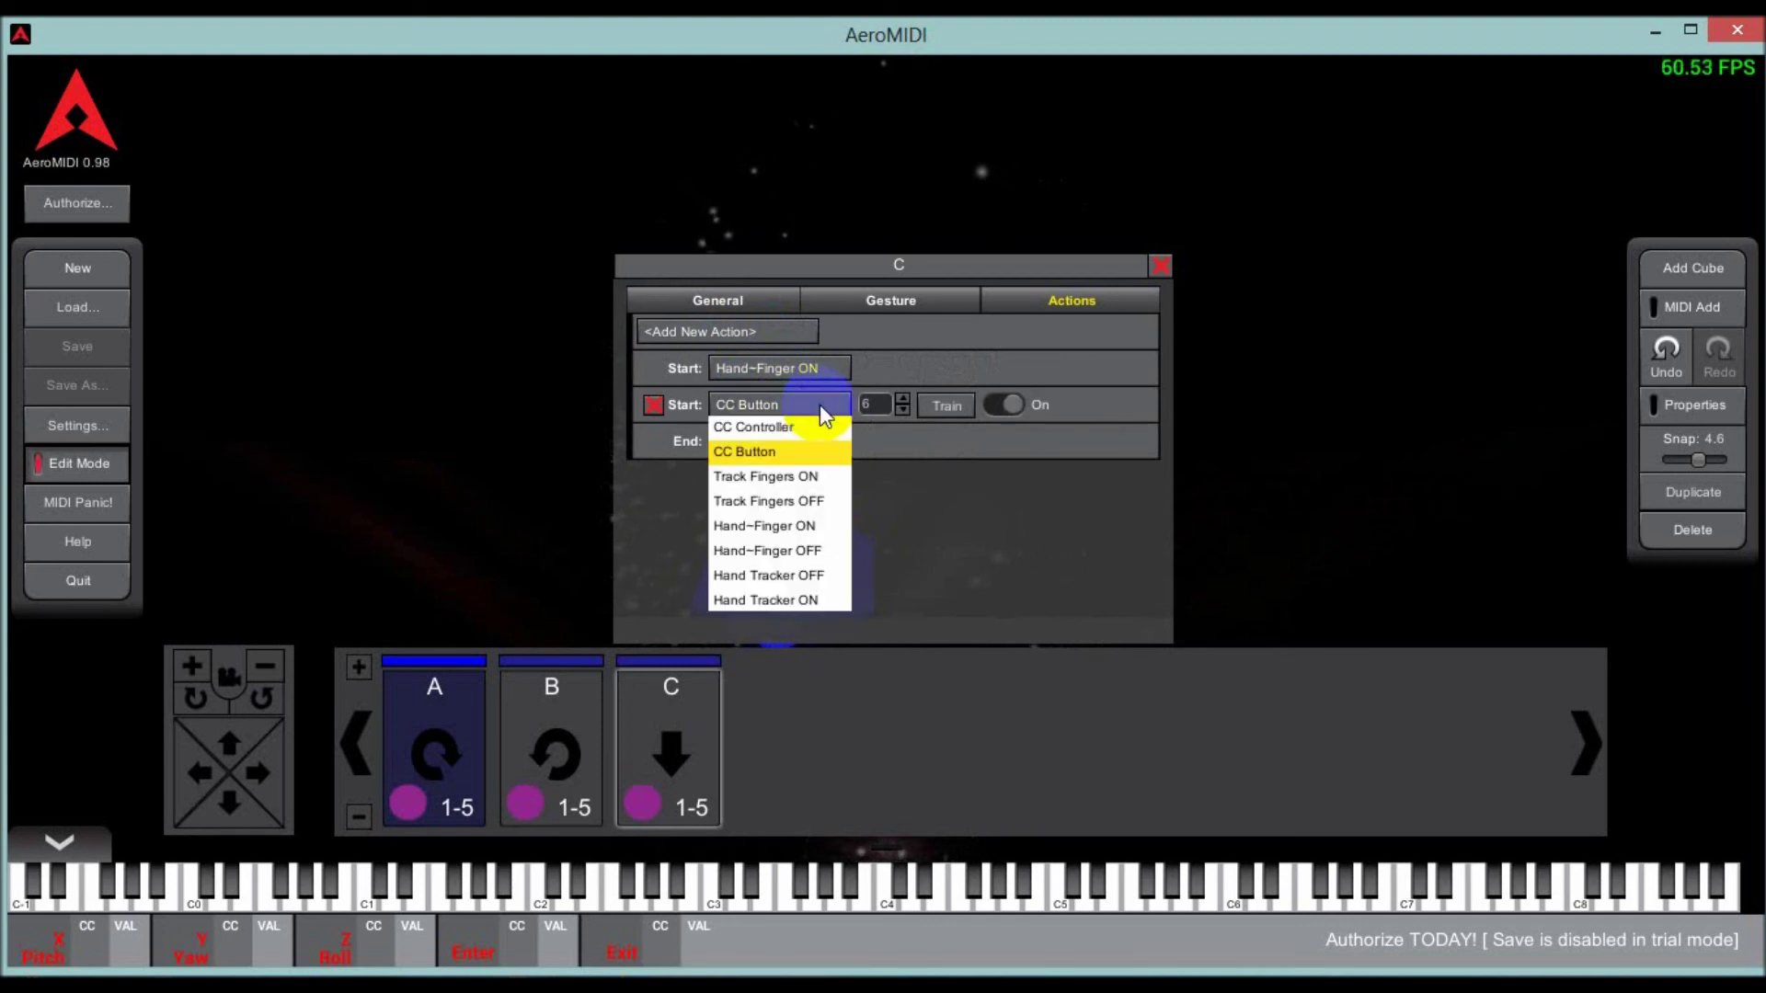
left_click(815, 500)
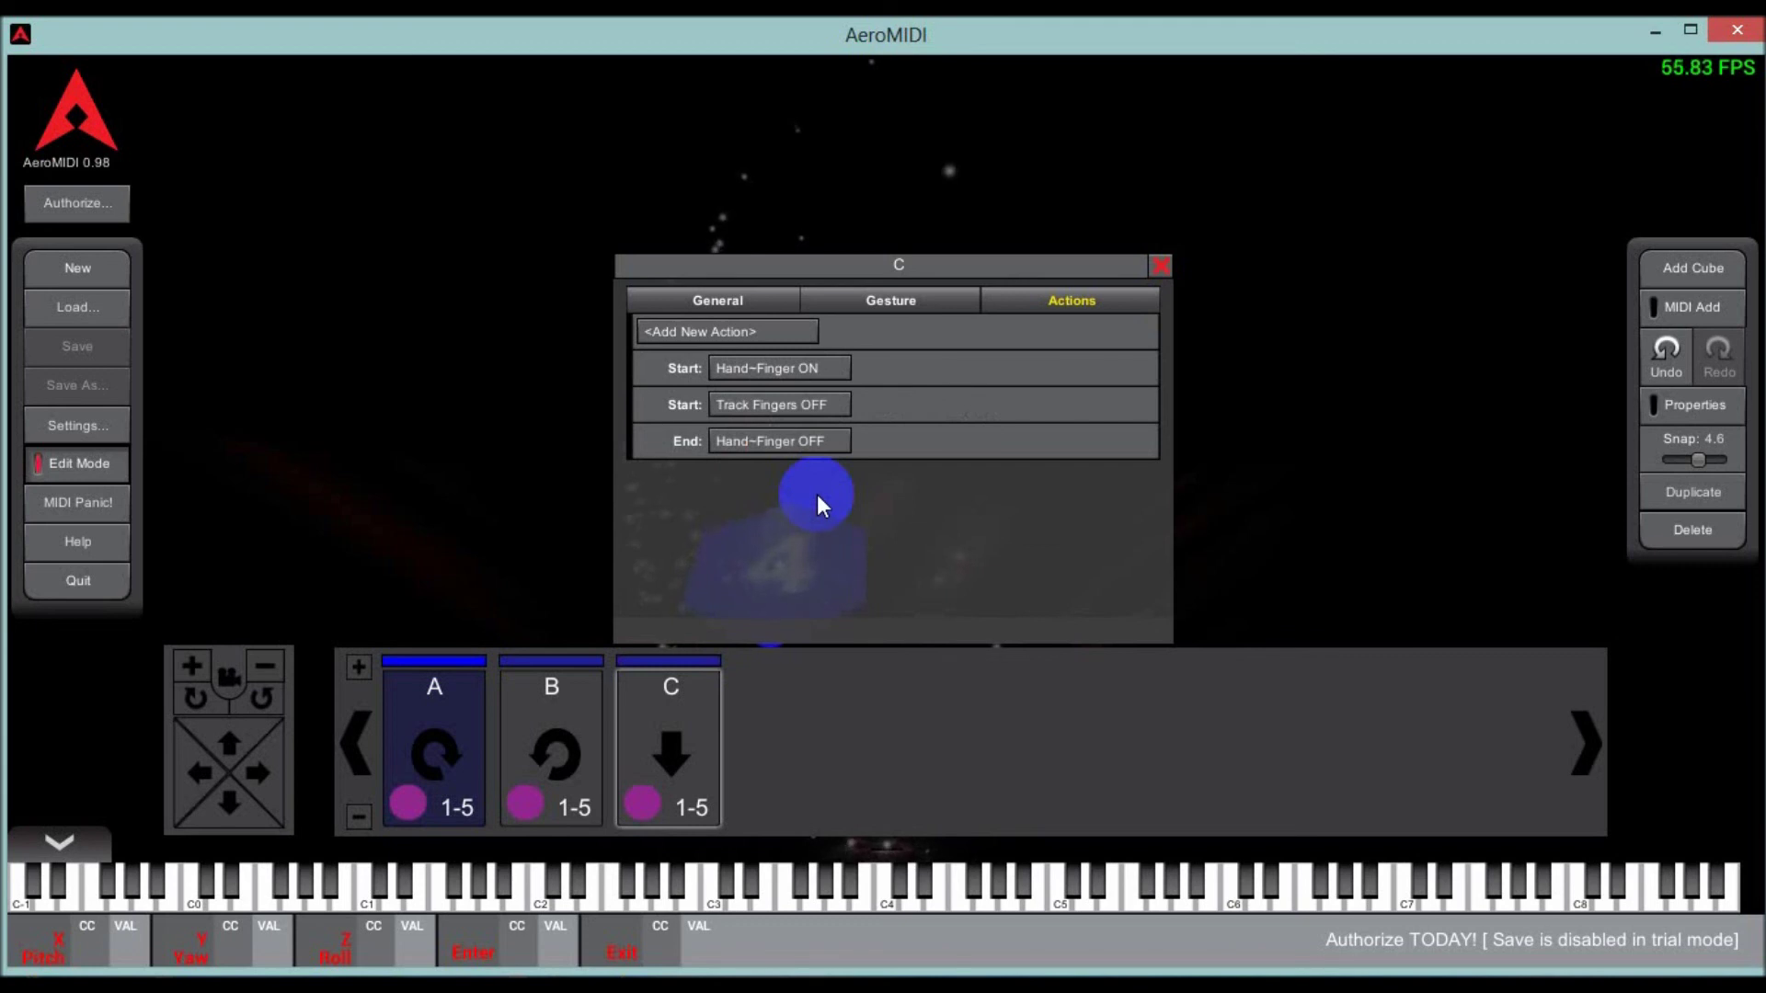
left_click(1160, 265)
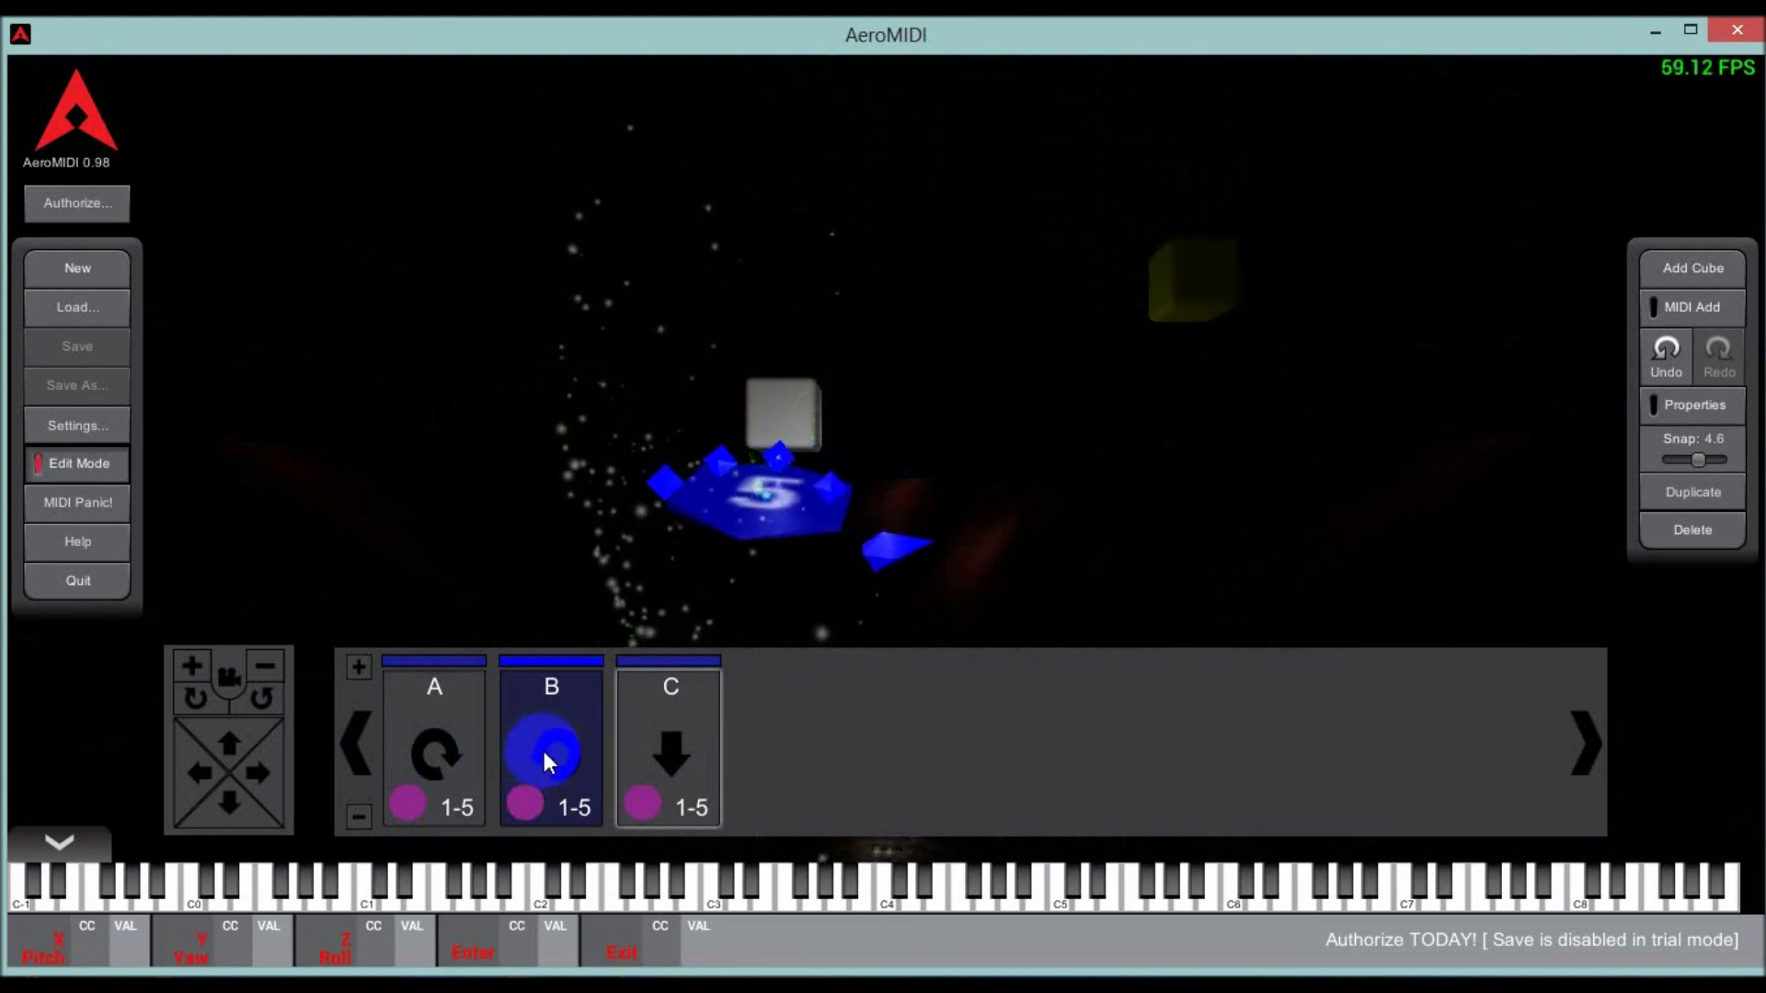
- Set card C's gesture finger range to 4–5
left_click(670, 759)
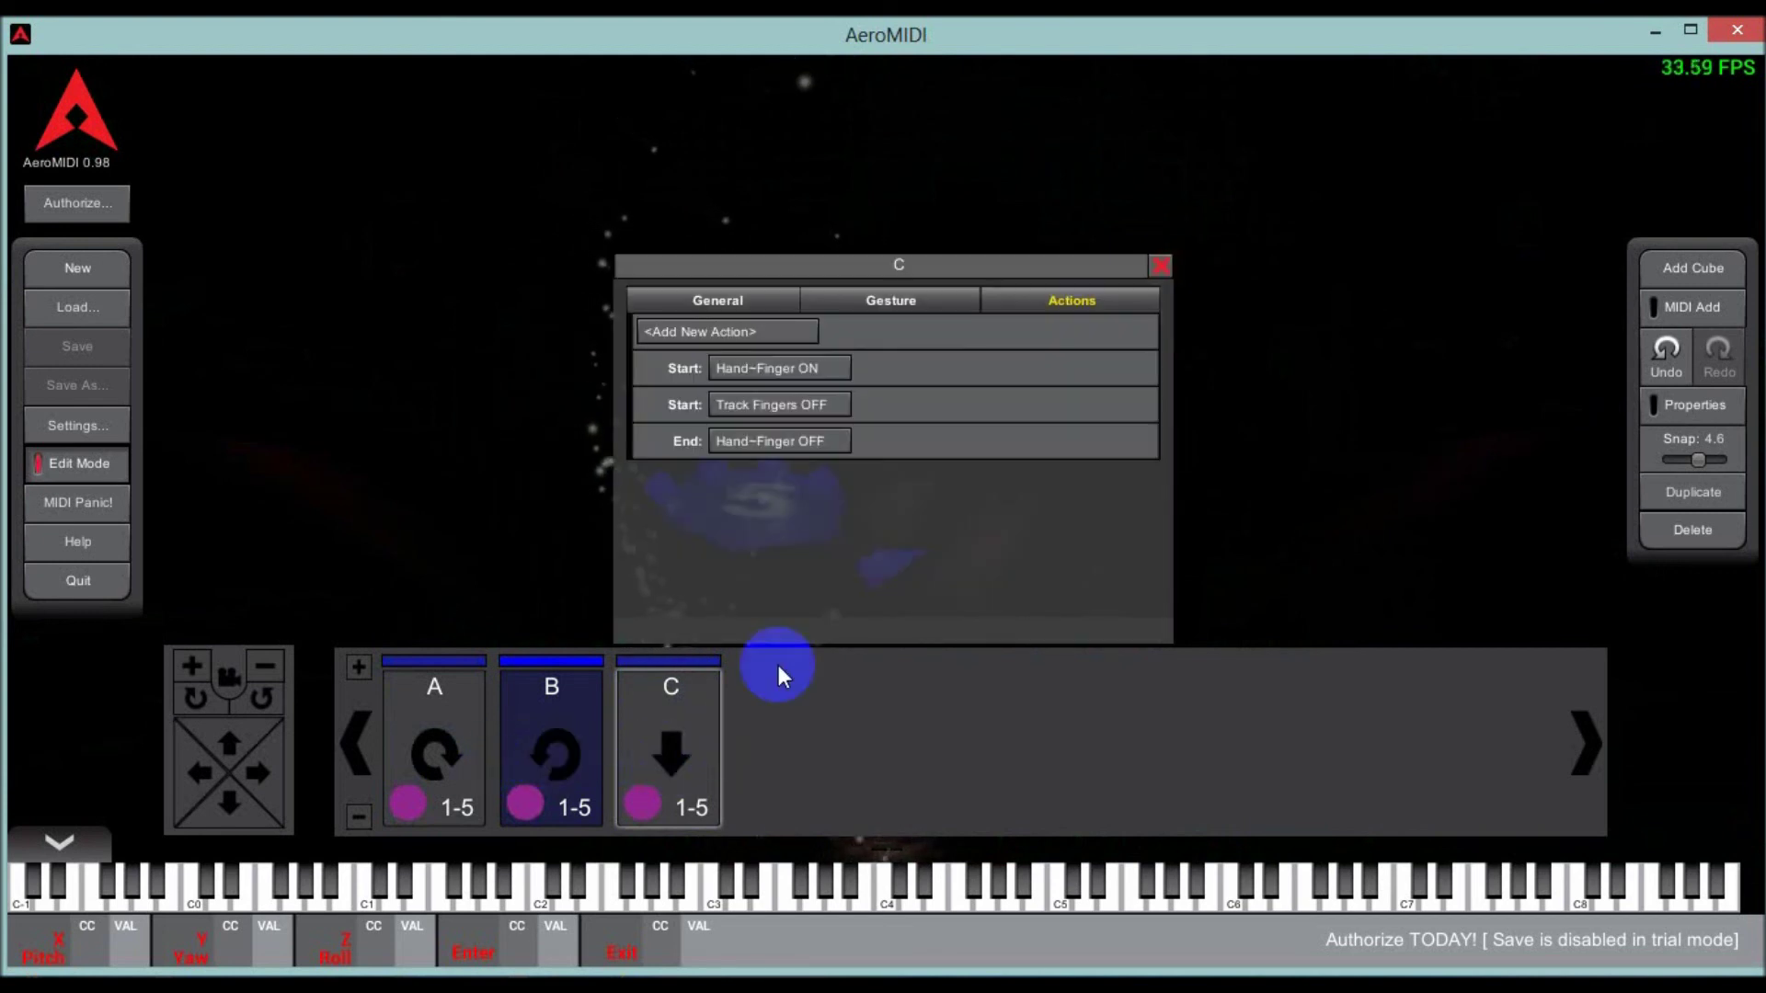
left_click(742, 304)
left_click(846, 307)
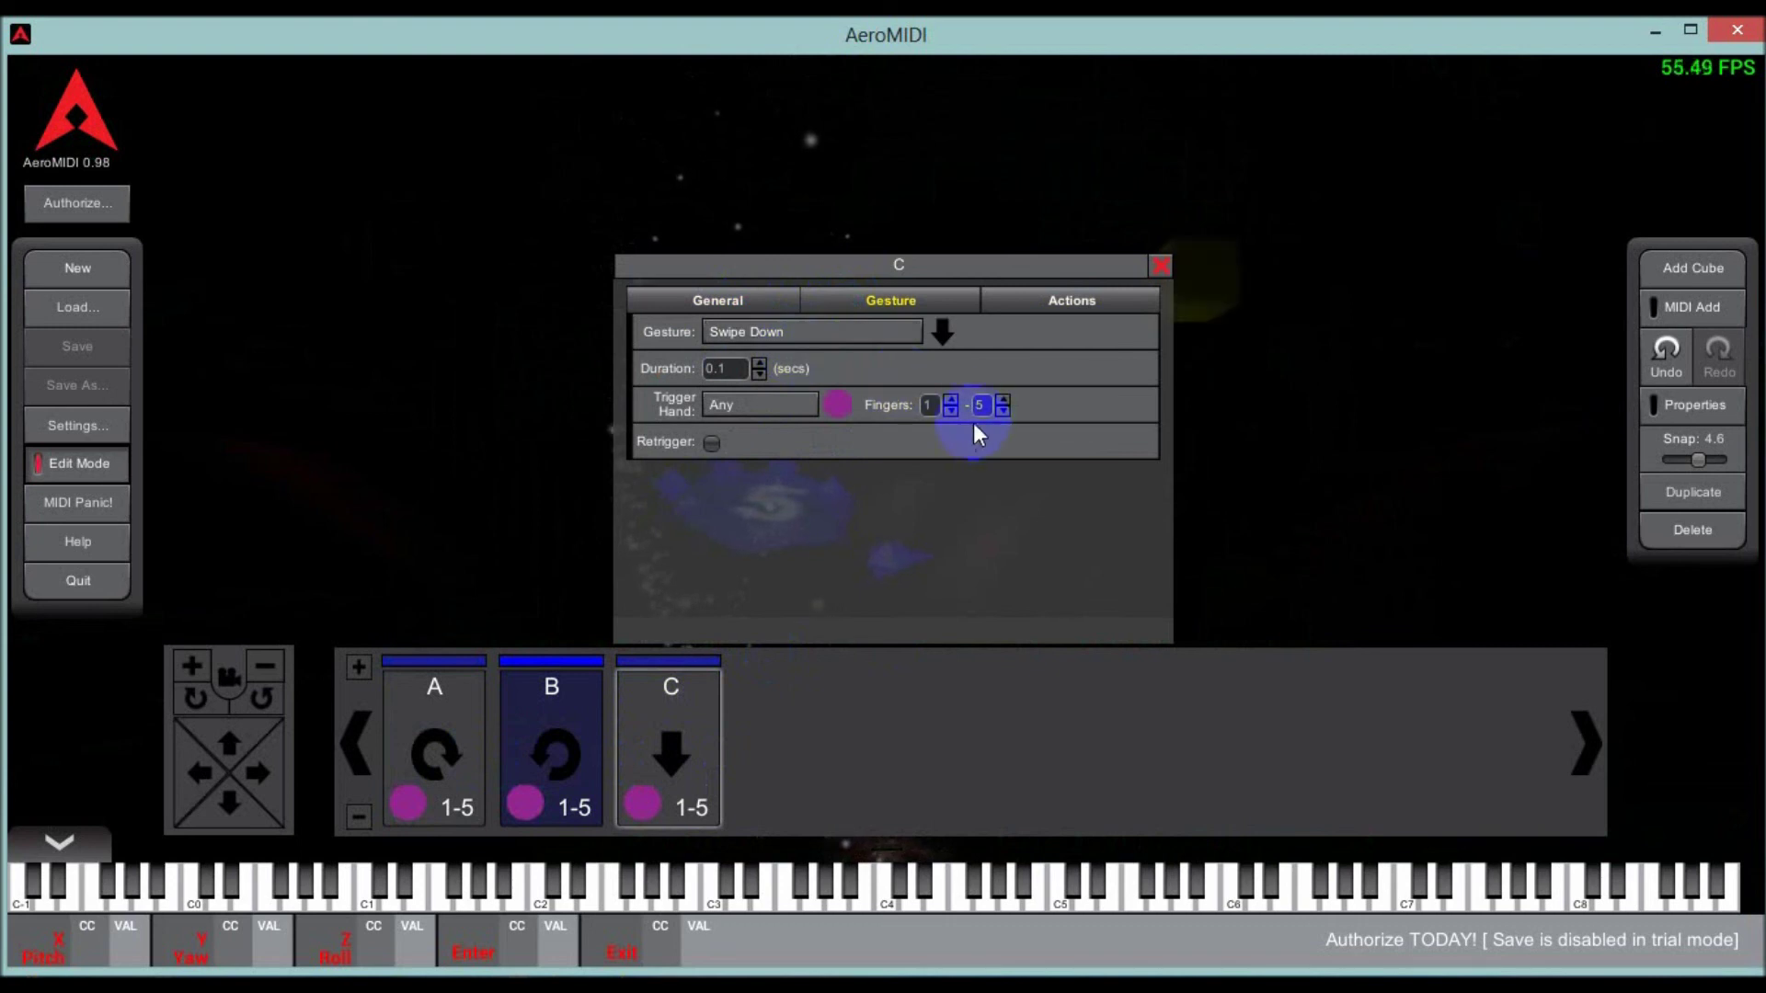
left_click(1002, 410)
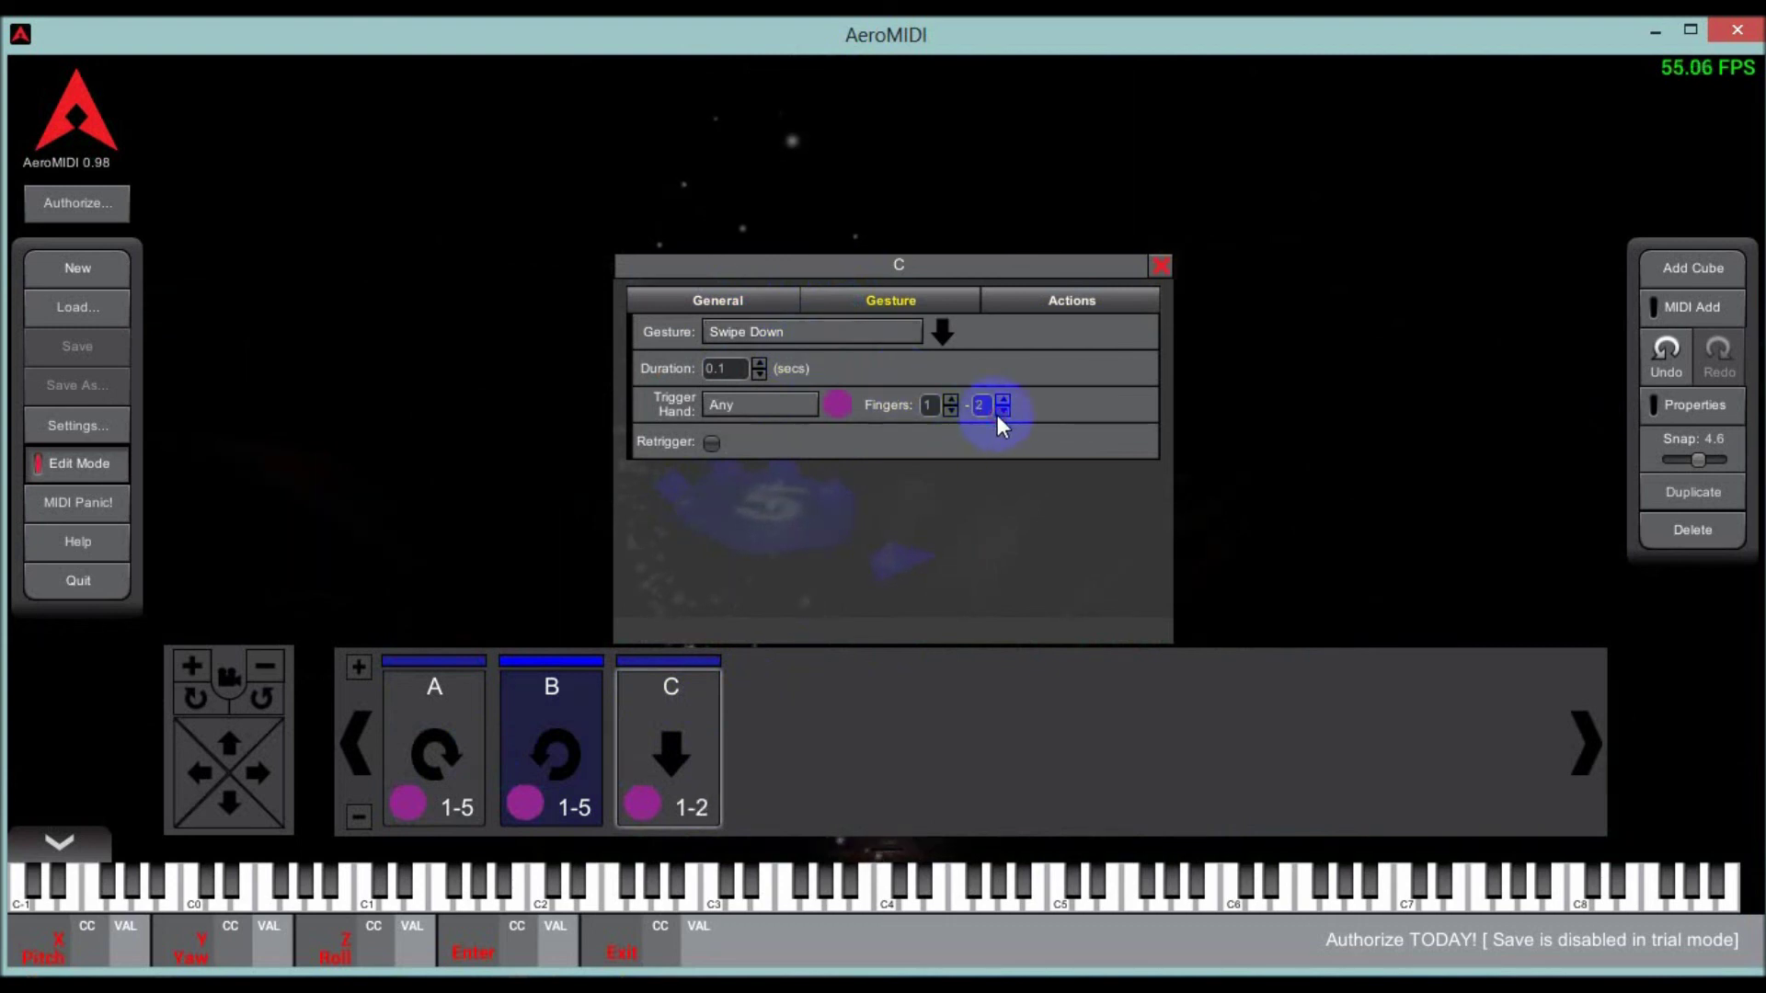
left_click(1002, 401)
left_click(1003, 401)
left_click(1002, 401)
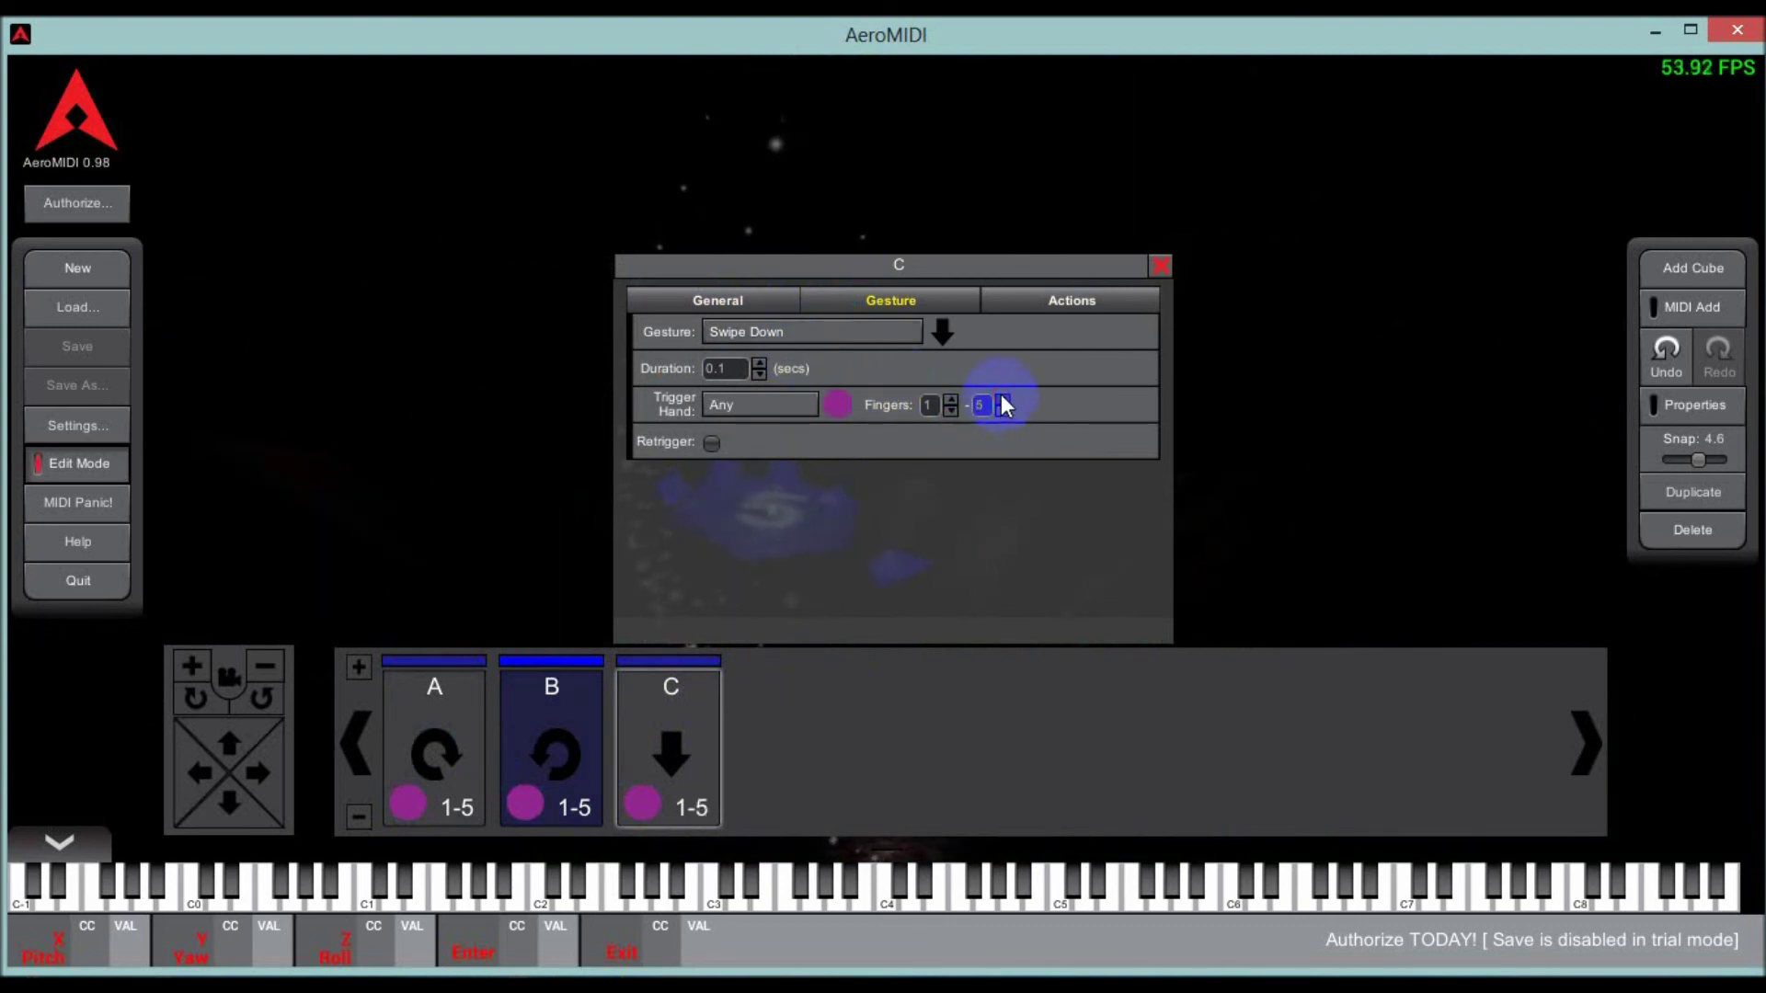
left_click(950, 401)
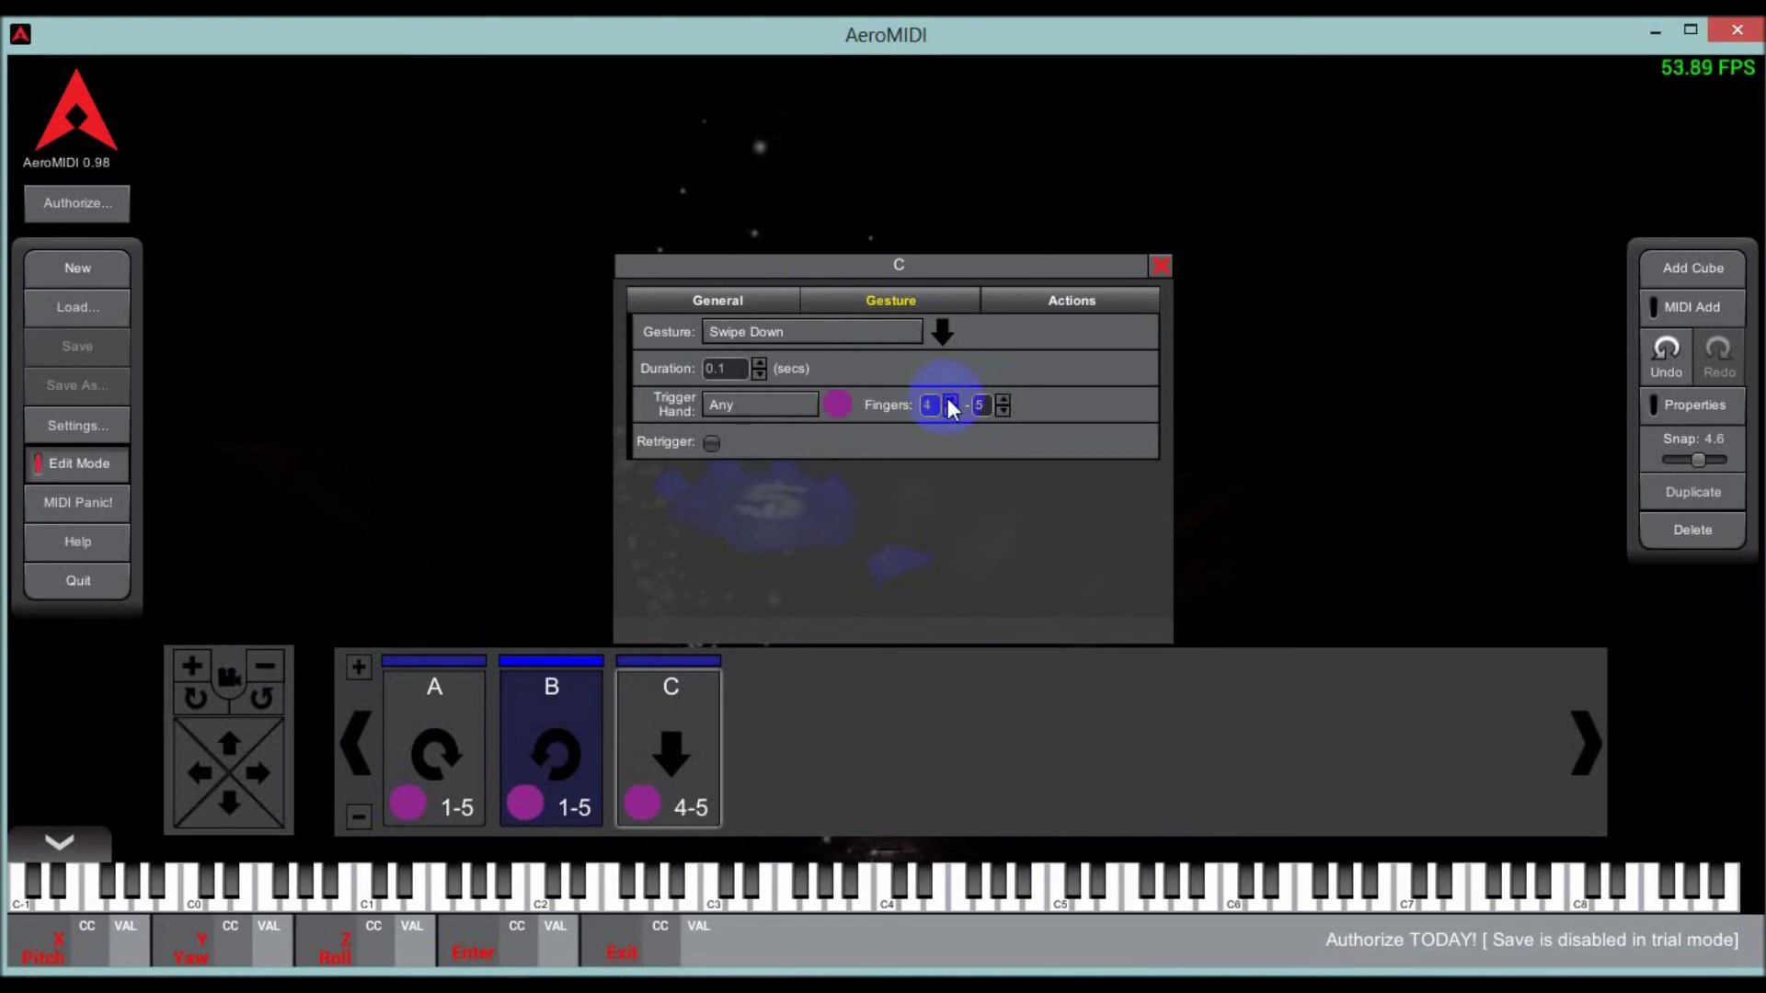
- Raise the minimum fingers to 4 on cards B and A, then close the settings
left_click(542, 715)
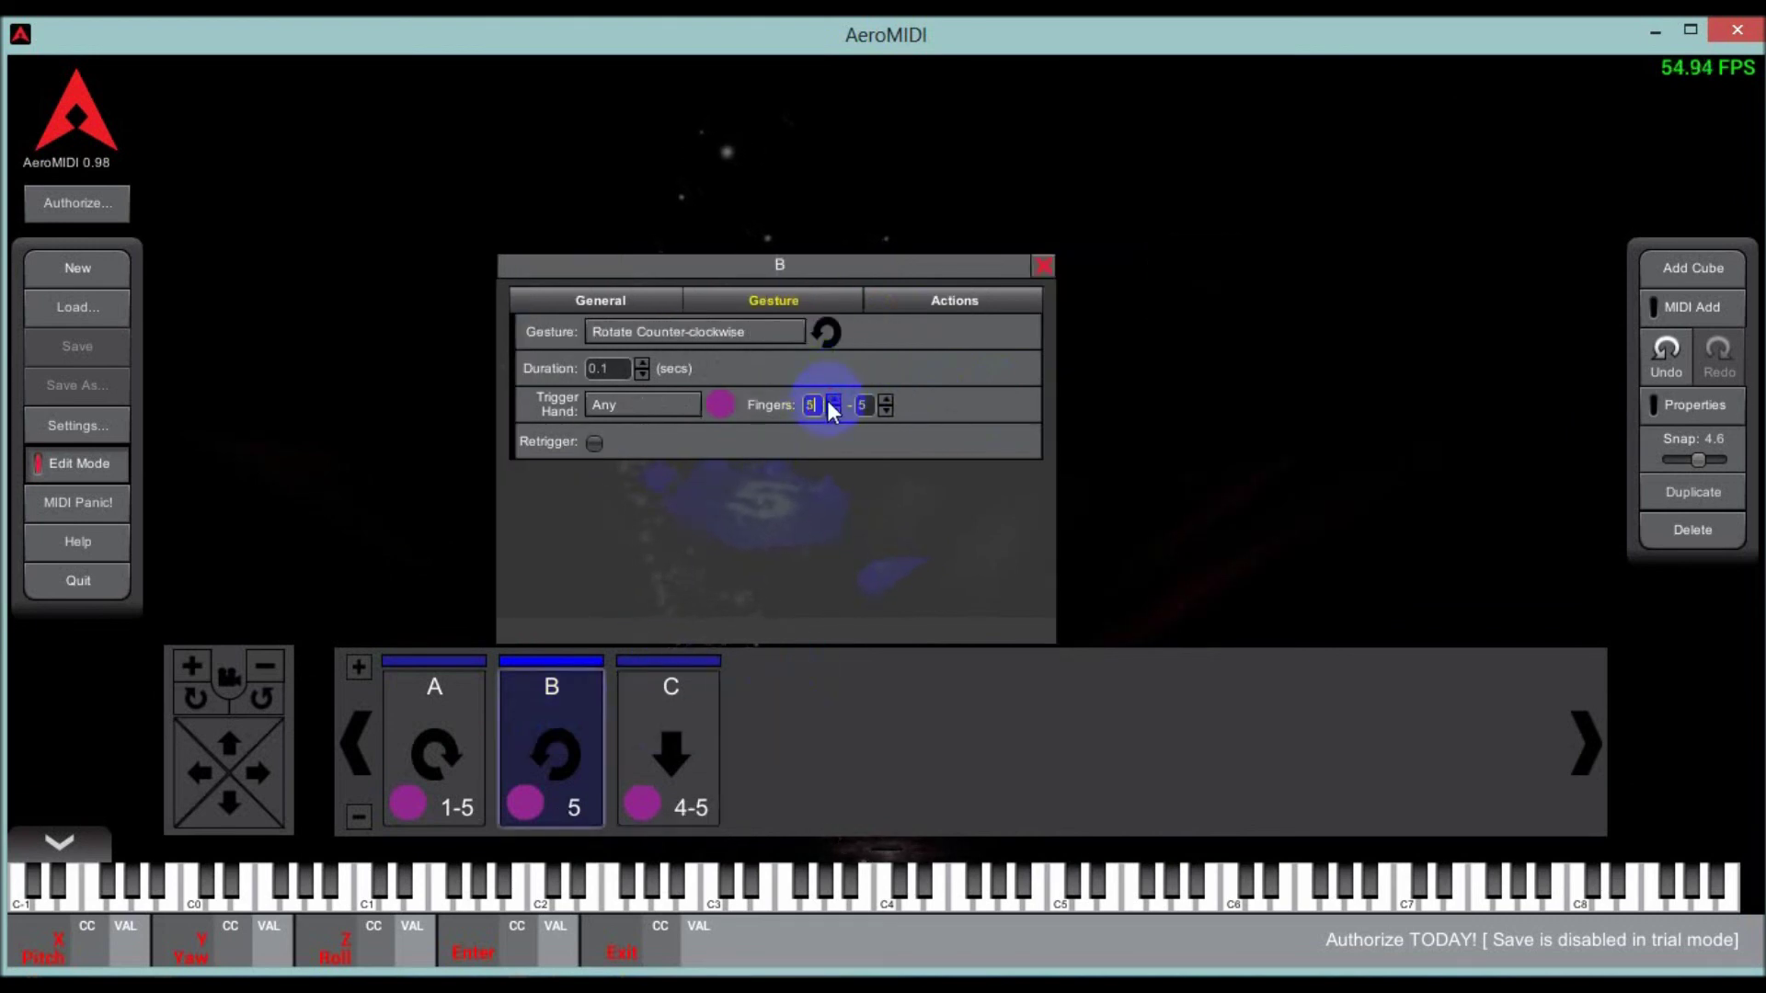
left_click(834, 411)
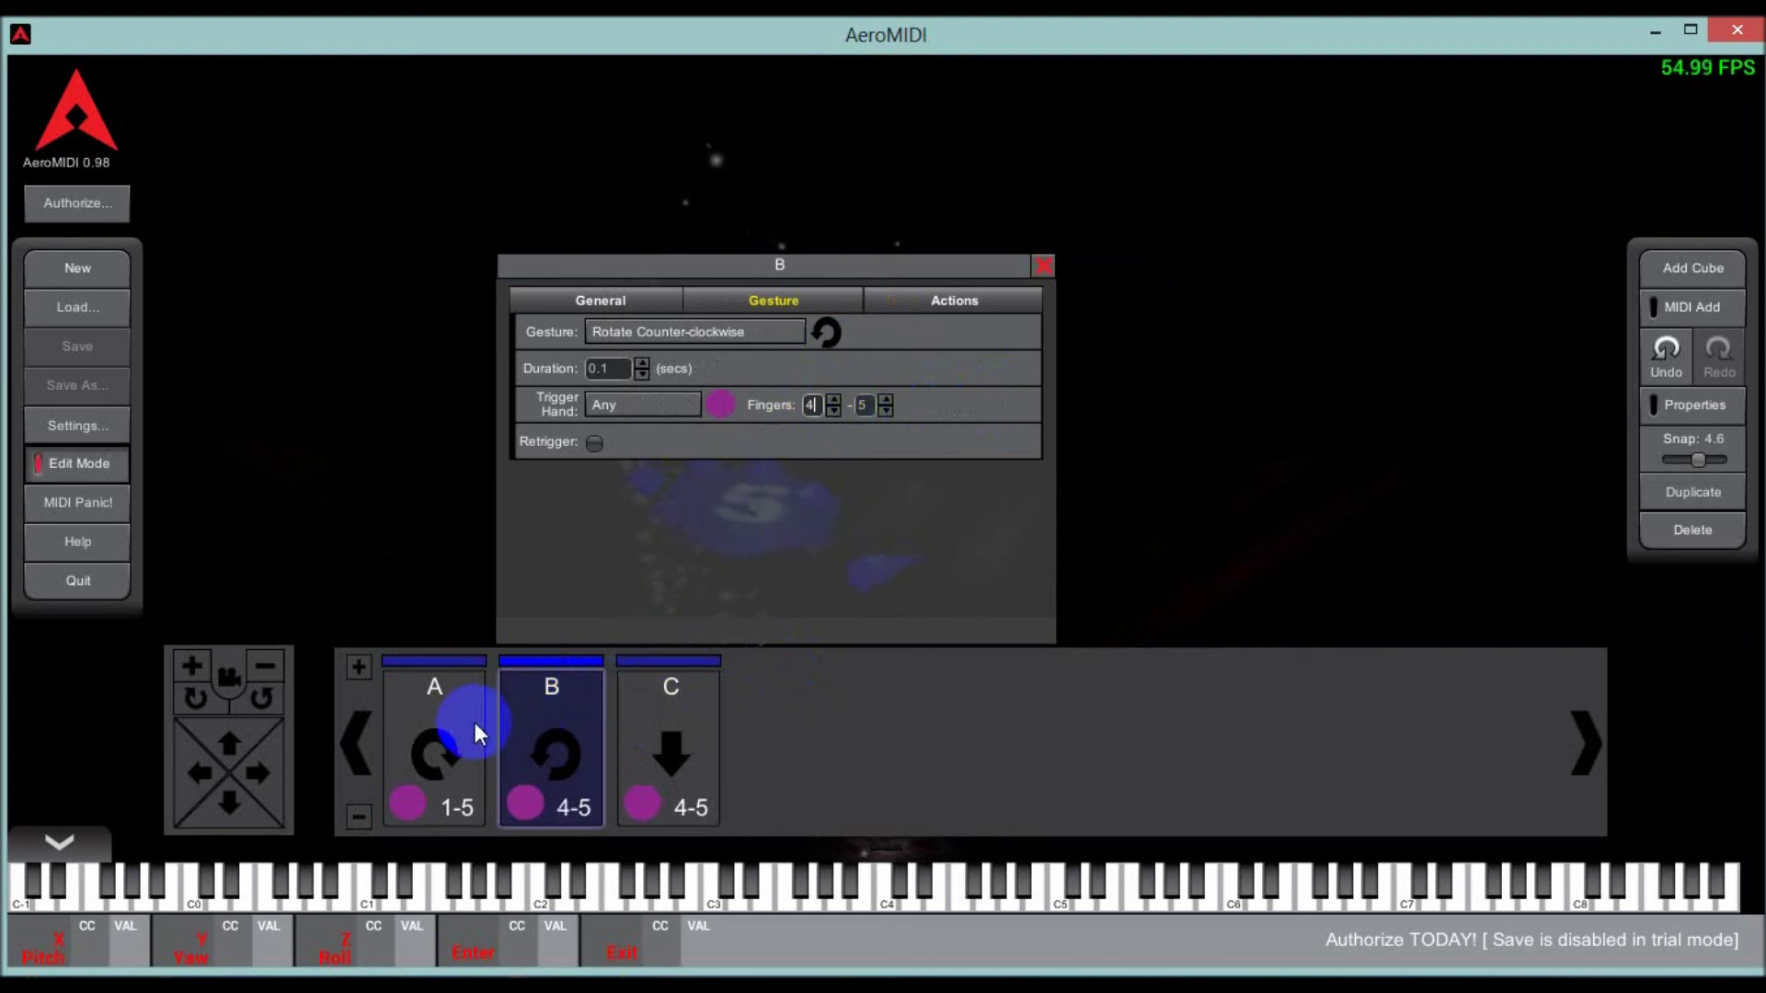
left_click(495, 683)
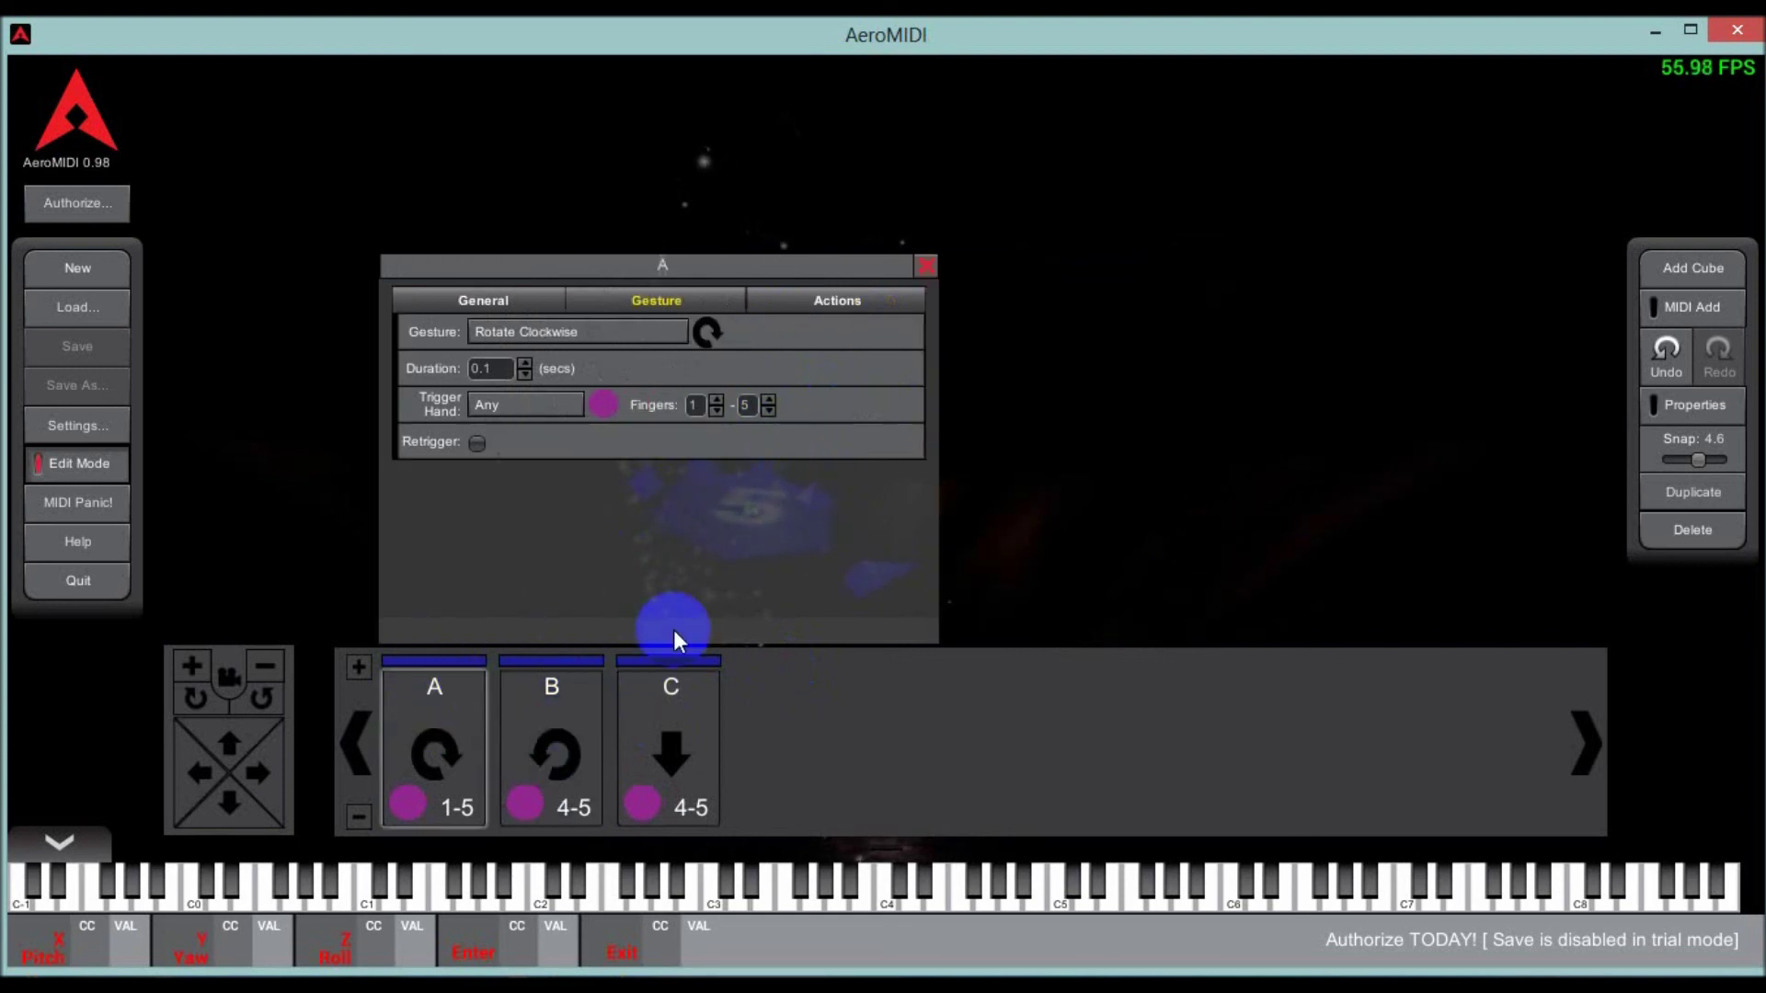
left_click(716, 401)
left_click(716, 401)
left_click(715, 401)
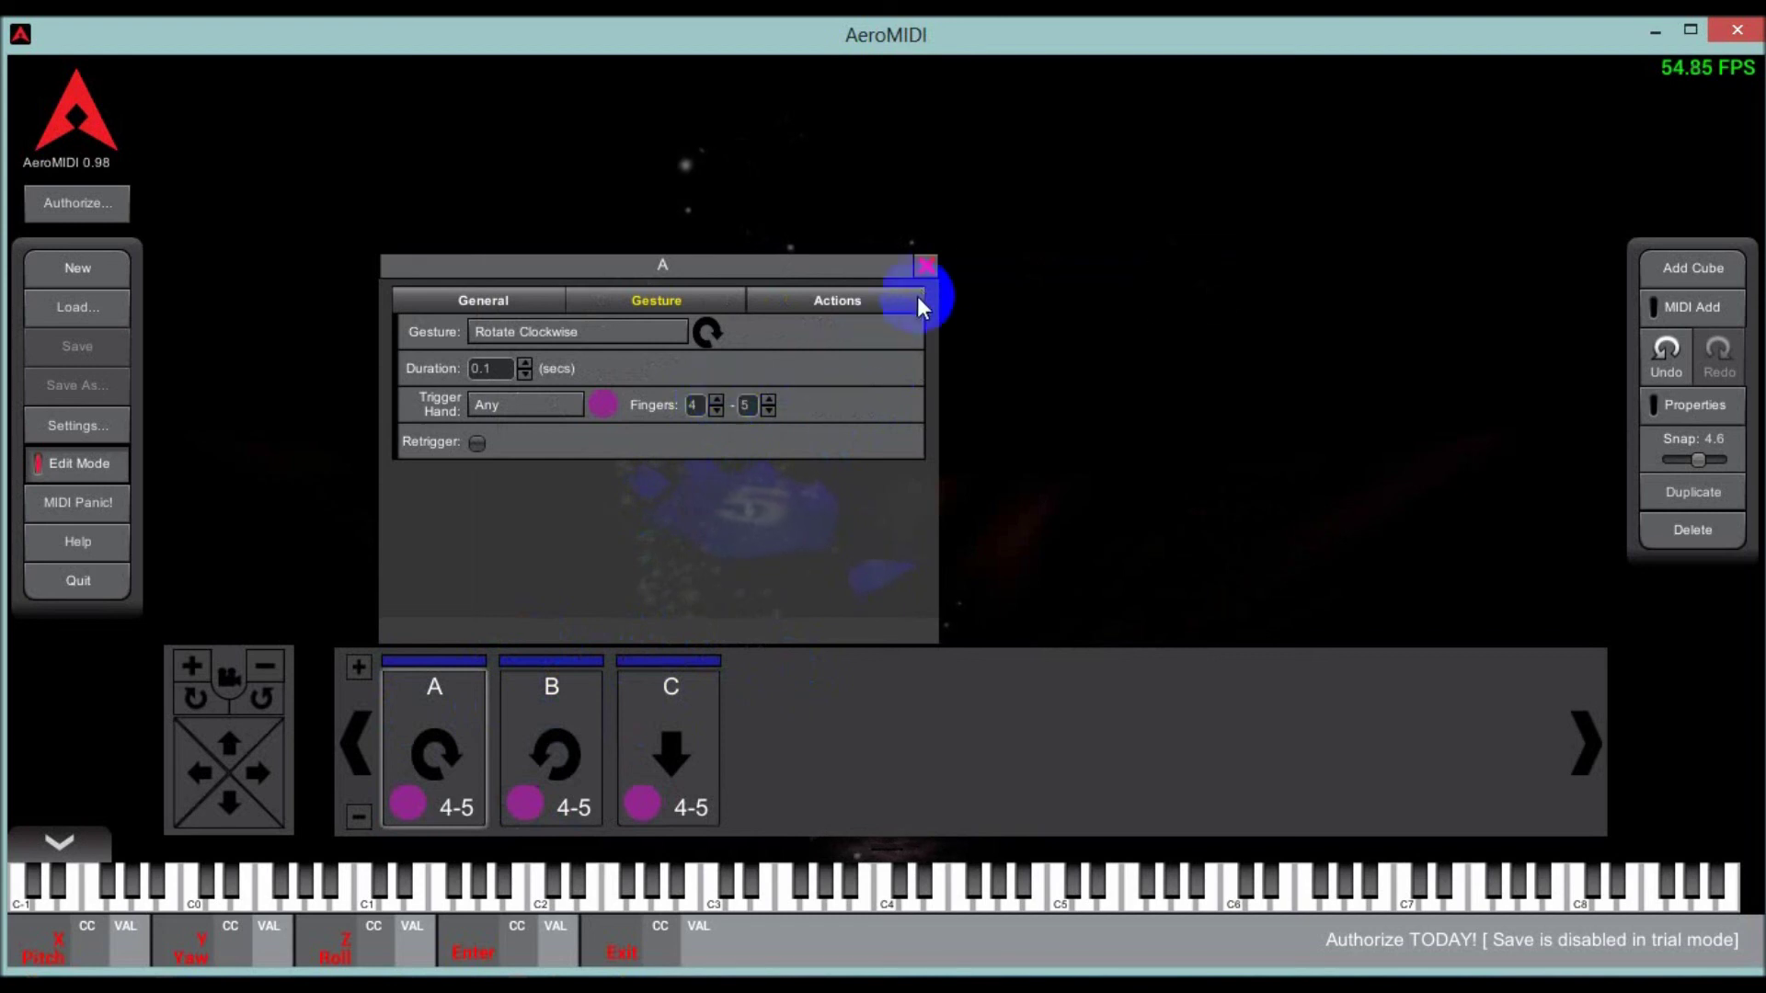
left_click(925, 265)
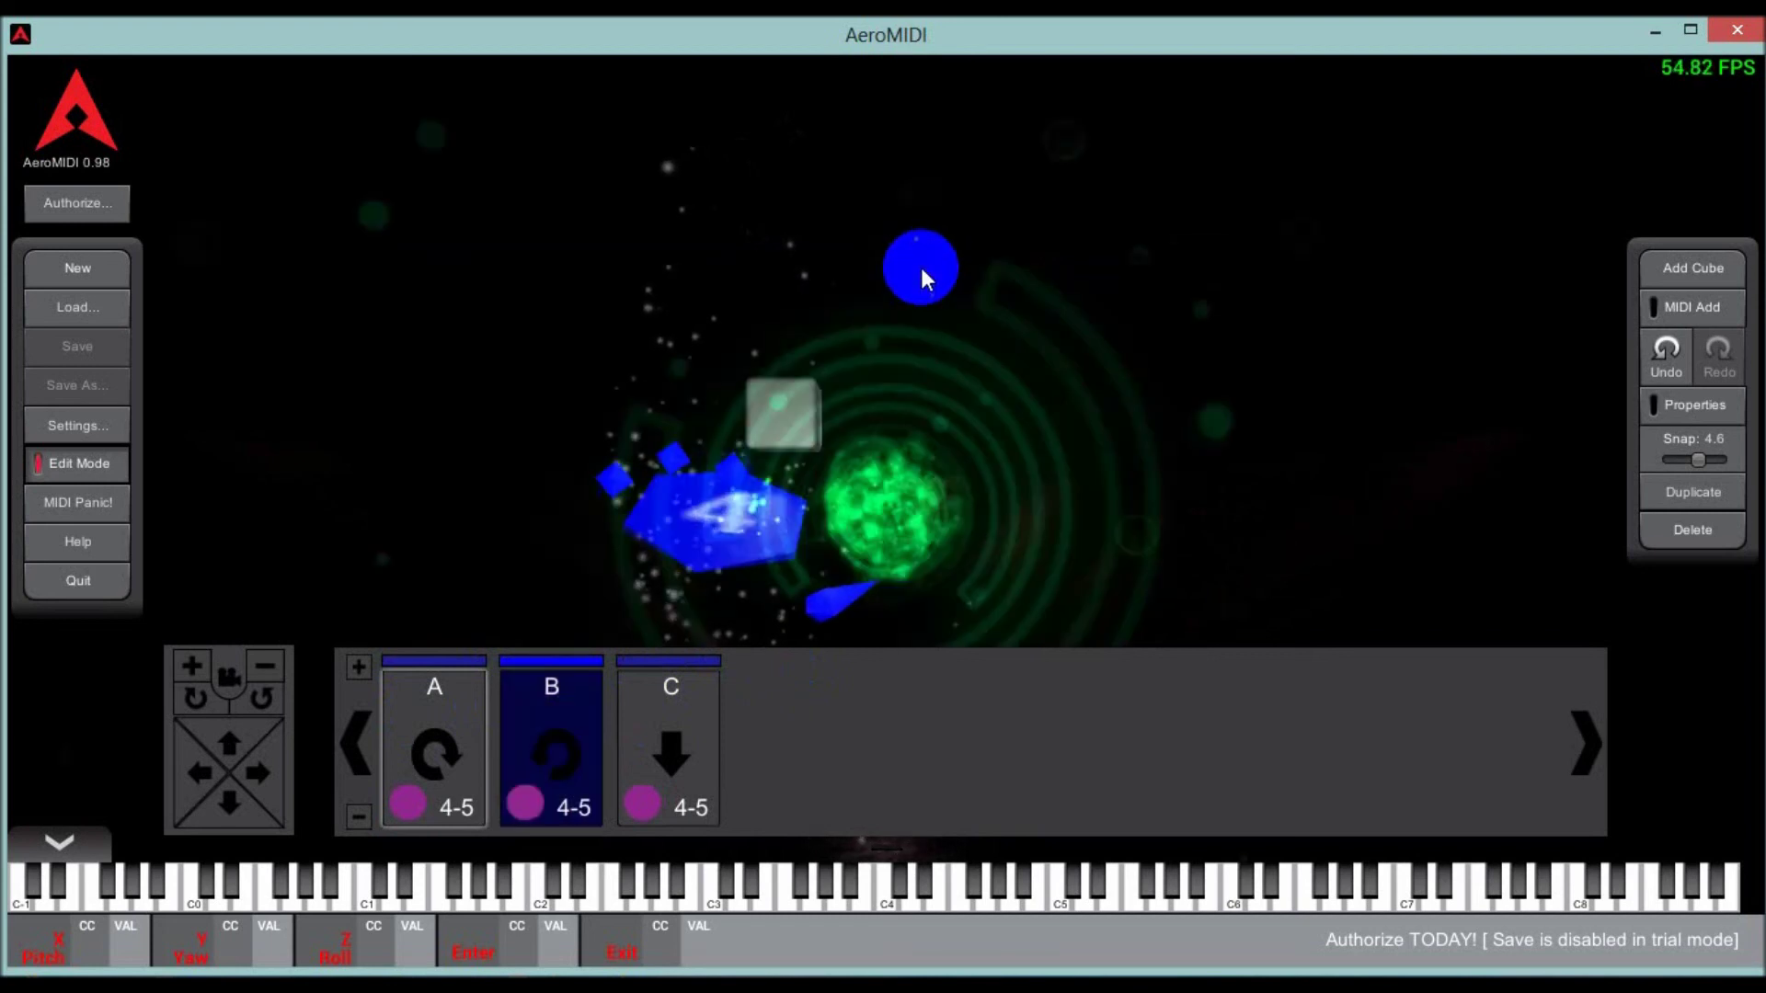